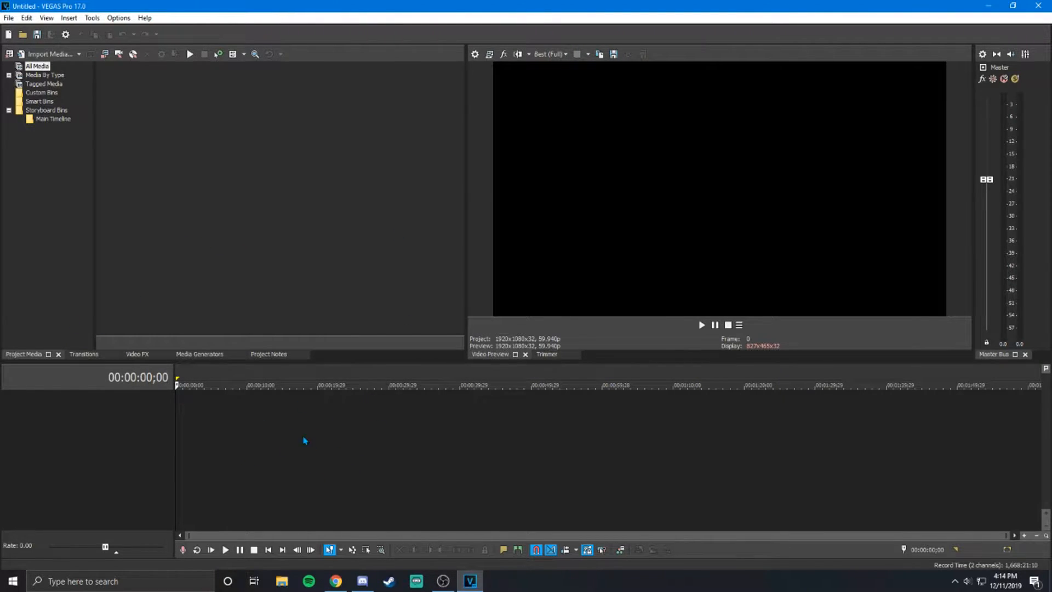
# Insert a new audio track into the empty timeline.
pyautogui.rightClick(258, 429)
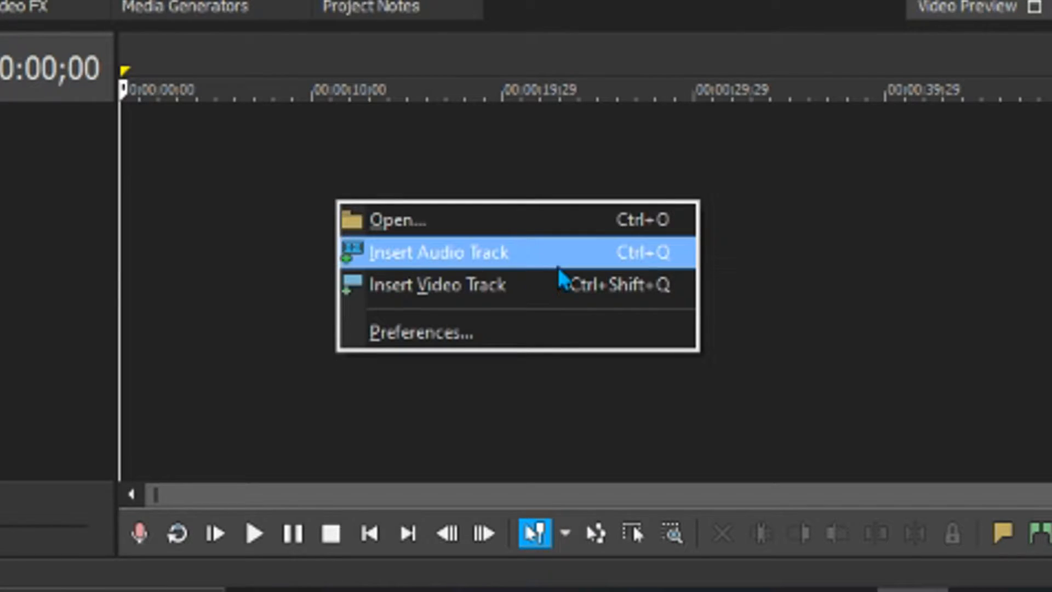
pyautogui.click(540, 266)
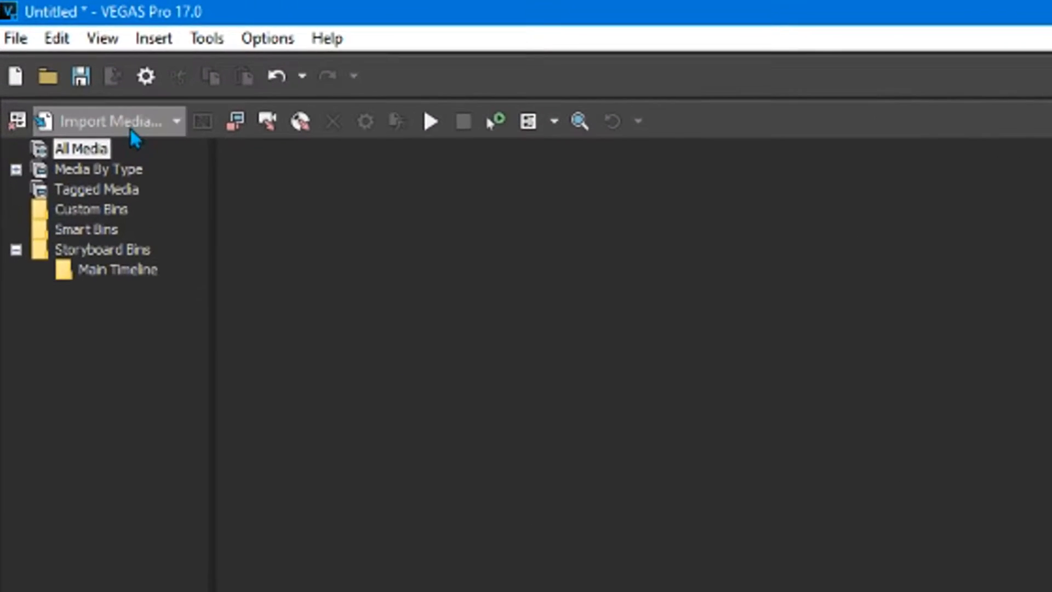
# Import the Spyro_Year_of_the_Dragon_Acoustic_Fields MP3 from the Reviews folder and place it at the start of the audio track.
pyautogui.click(126, 132)
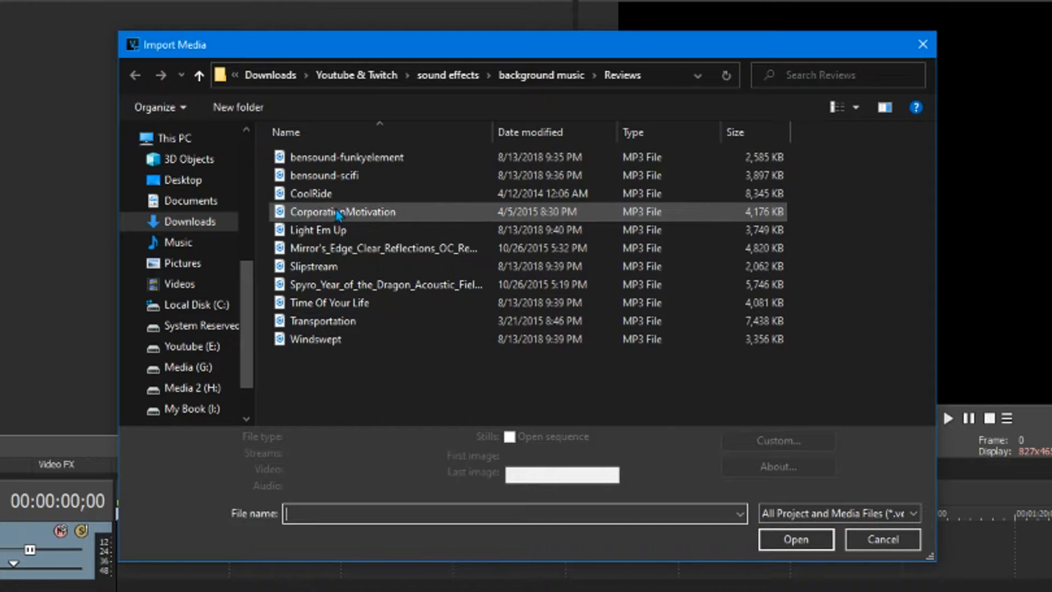
pyautogui.doubleClick(315, 284)
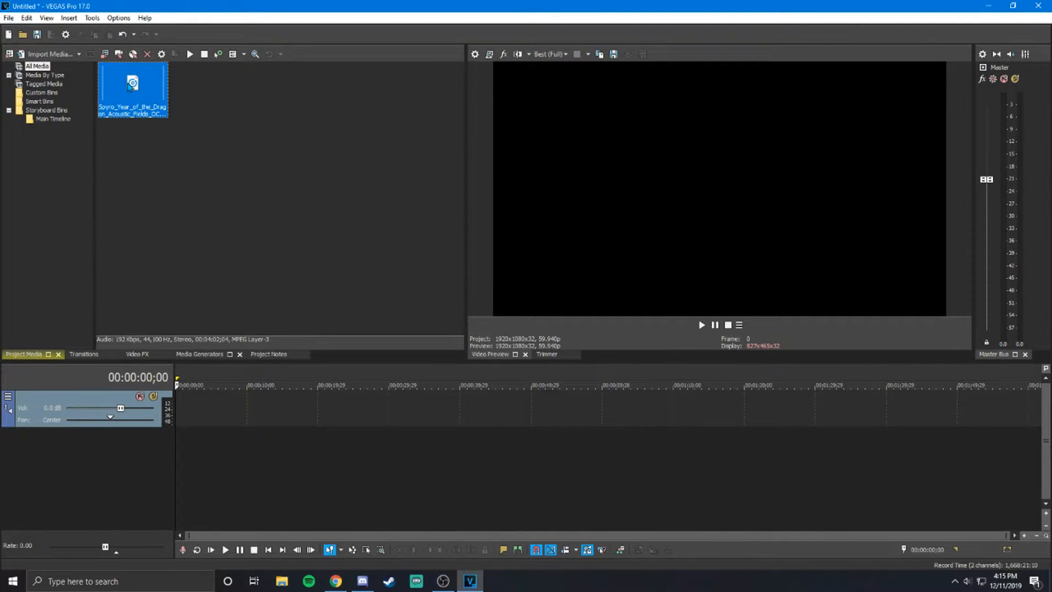
pyautogui.moveTo(184, 383); pyautogui.dragTo(187, 405)
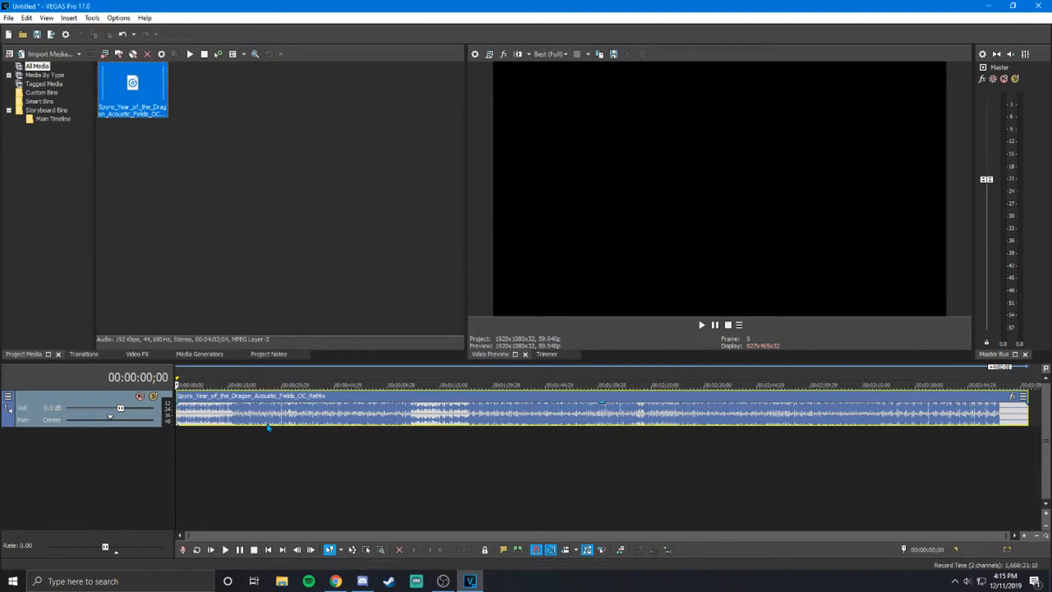
# Split the Spyro audio event at 00:00:42;27.
pyautogui.click(292, 417)
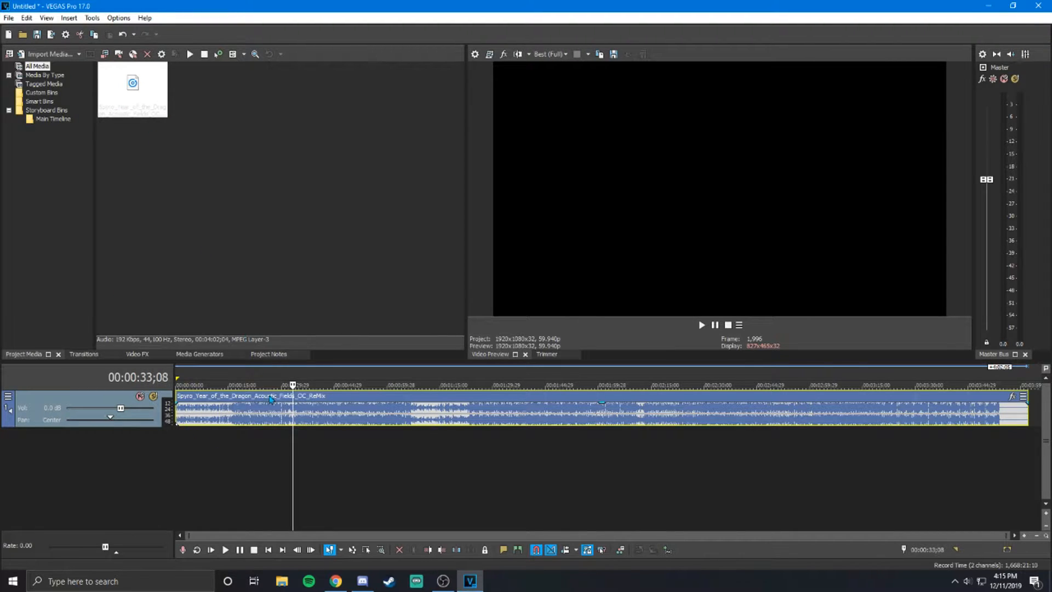
pyautogui.click(246, 423)
pyautogui.click(296, 422)
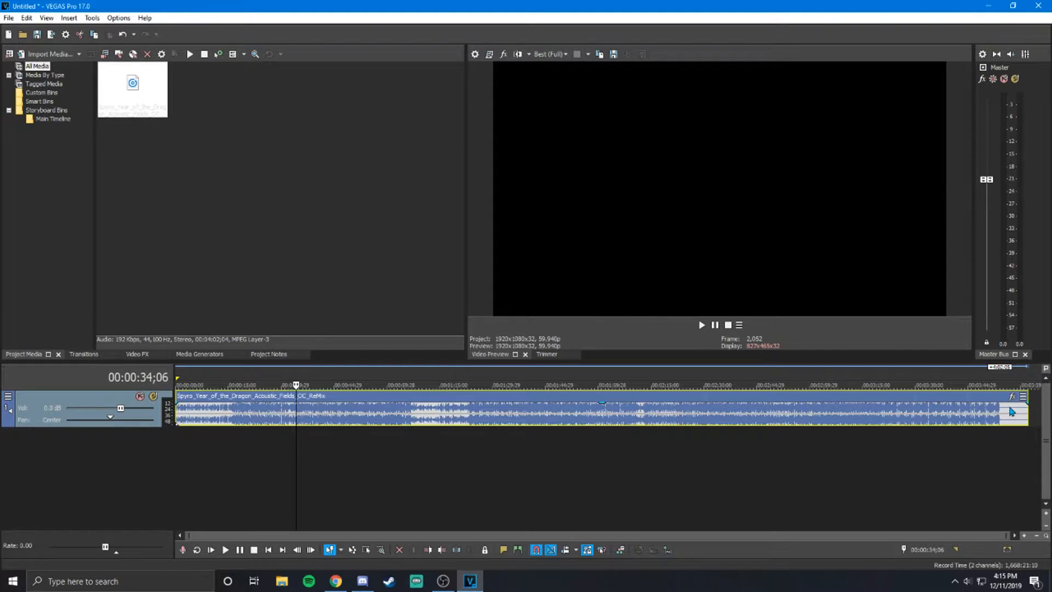
pyautogui.click(239, 422)
pyautogui.click(364, 422)
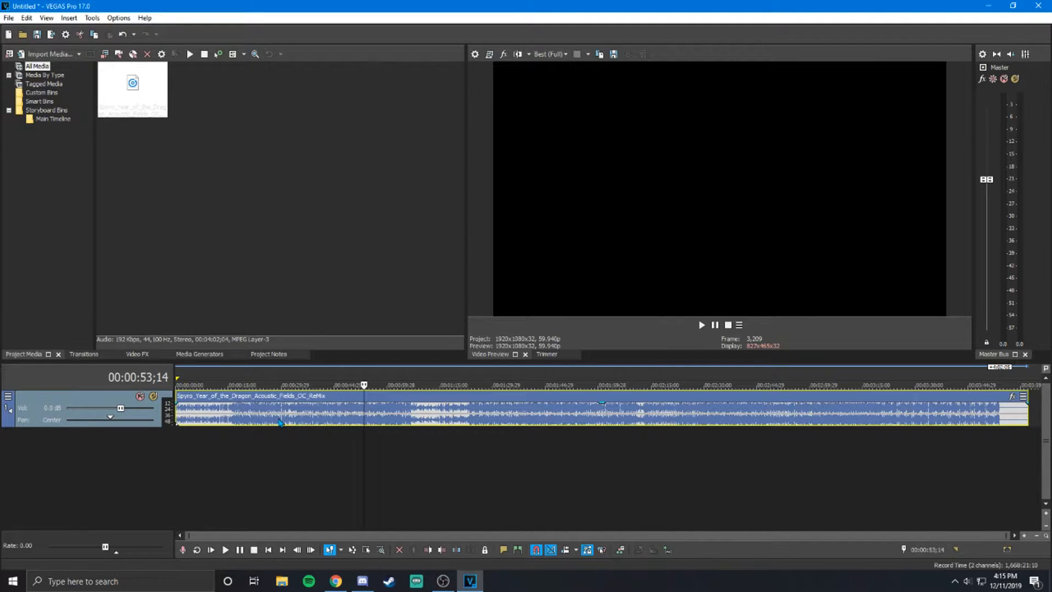
pyautogui.click(311, 421)
pyautogui.click(287, 422)
pyautogui.click(326, 421)
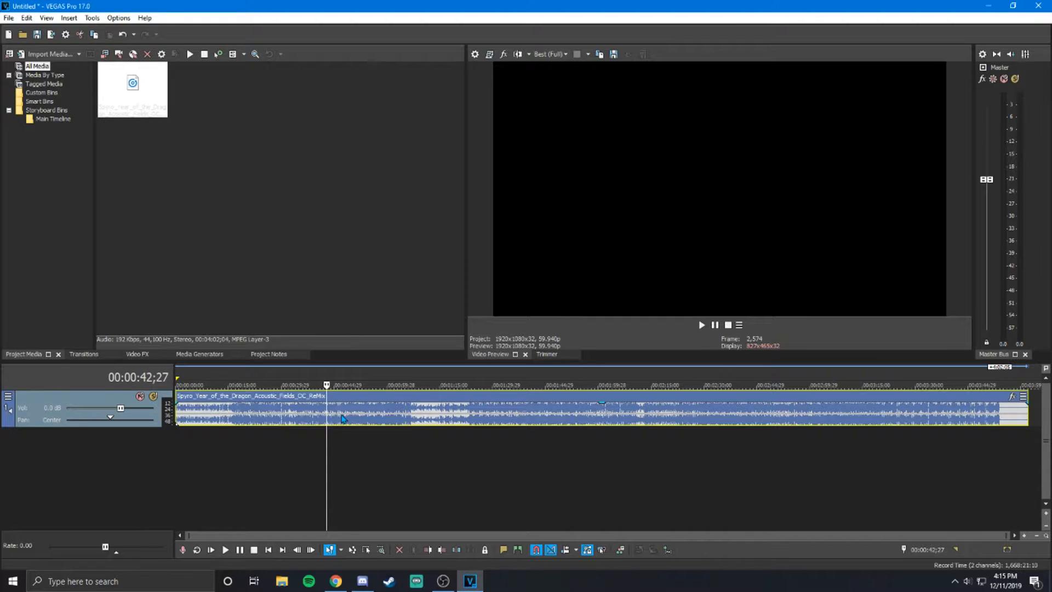
pyautogui.press('s')
pyautogui.moveTo(326, 414)
pyautogui.mouseDown()
pyautogui.moveTo(399, 426)
pyautogui.moveTo(336, 428)
pyautogui.mouseUp()
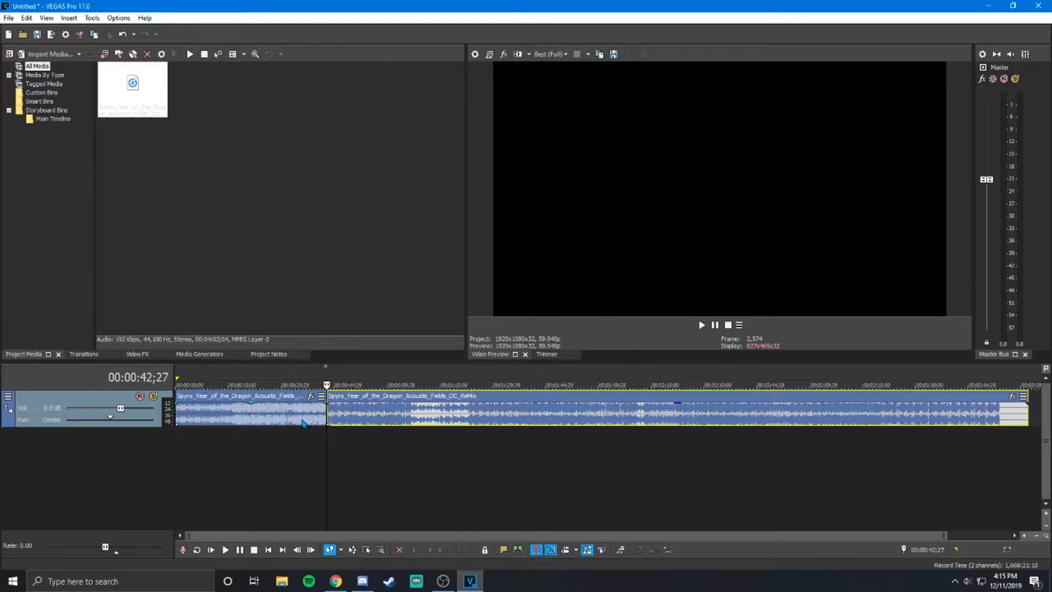
# Lower the audio track's volume to about -29.5 dB and play a few seconds from 00:00:30;23.
pyautogui.click(283, 418)
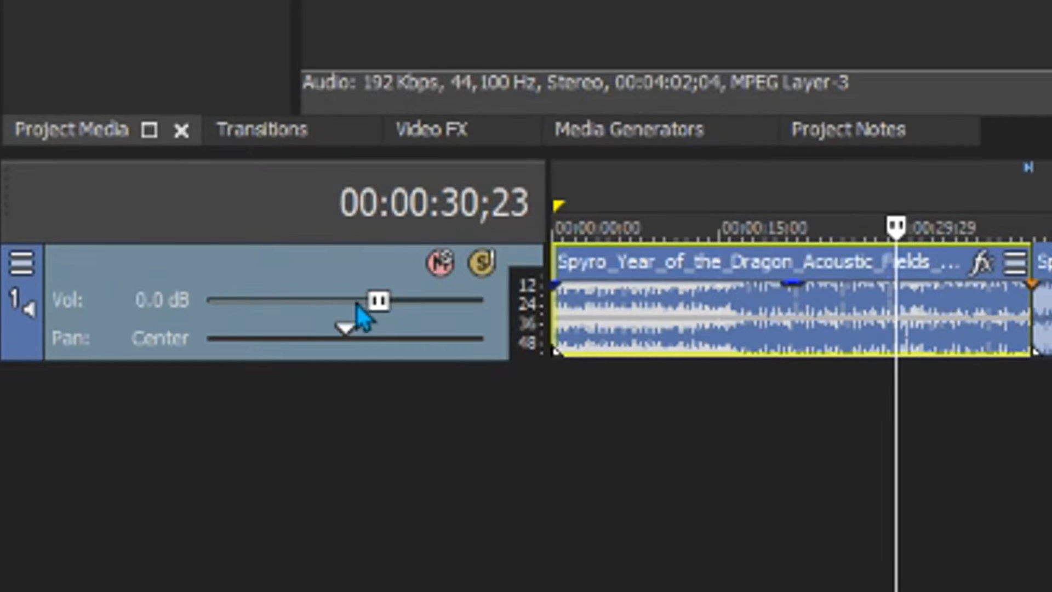
pyautogui.moveTo(378, 305); pyautogui.dragTo(254, 300)
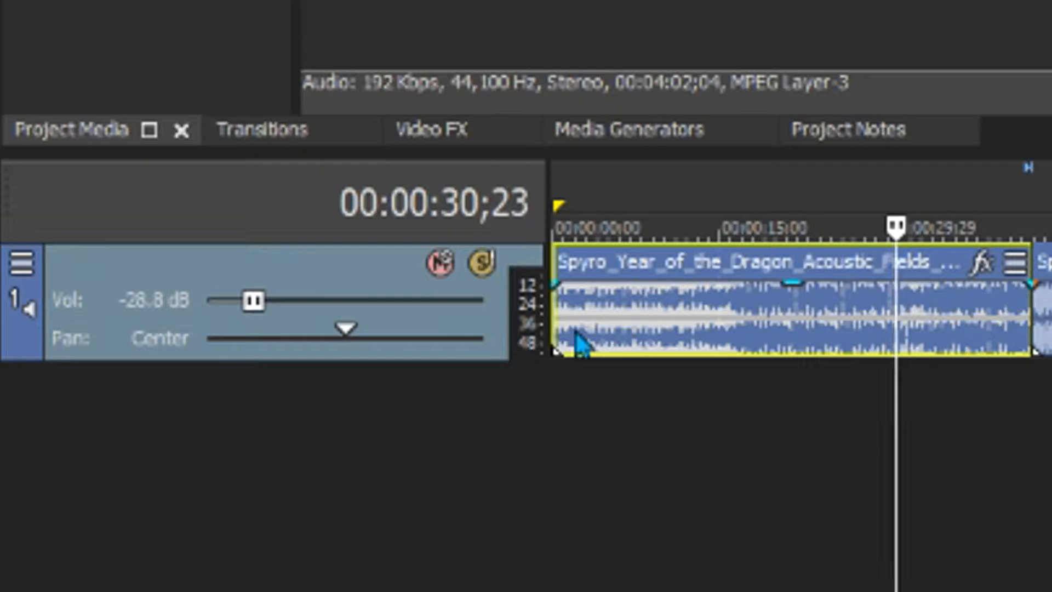
pyautogui.moveTo(253, 311); pyautogui.dragTo(252, 317)
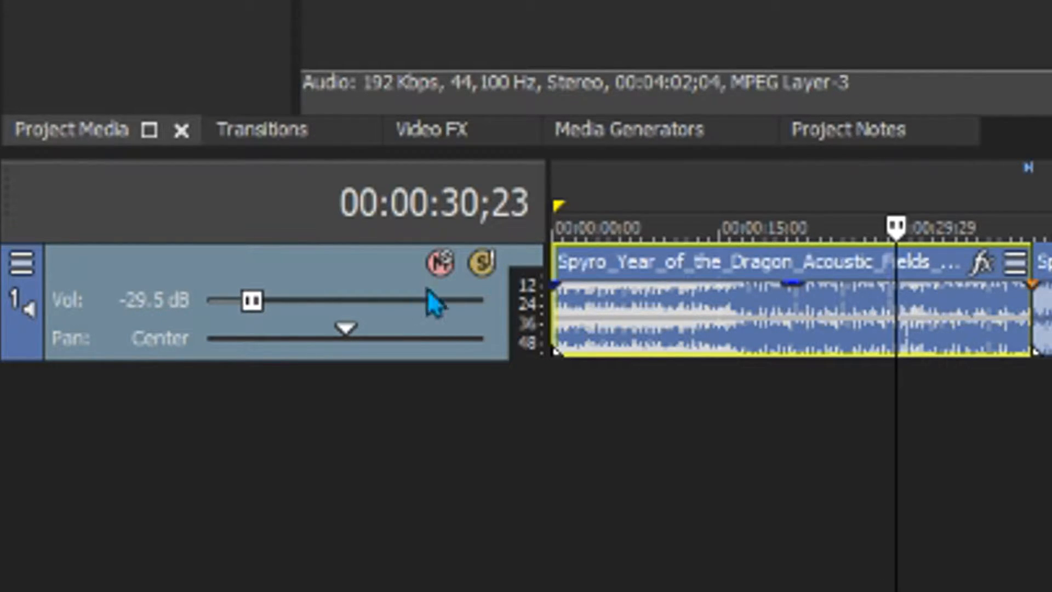
pyautogui.press('space')
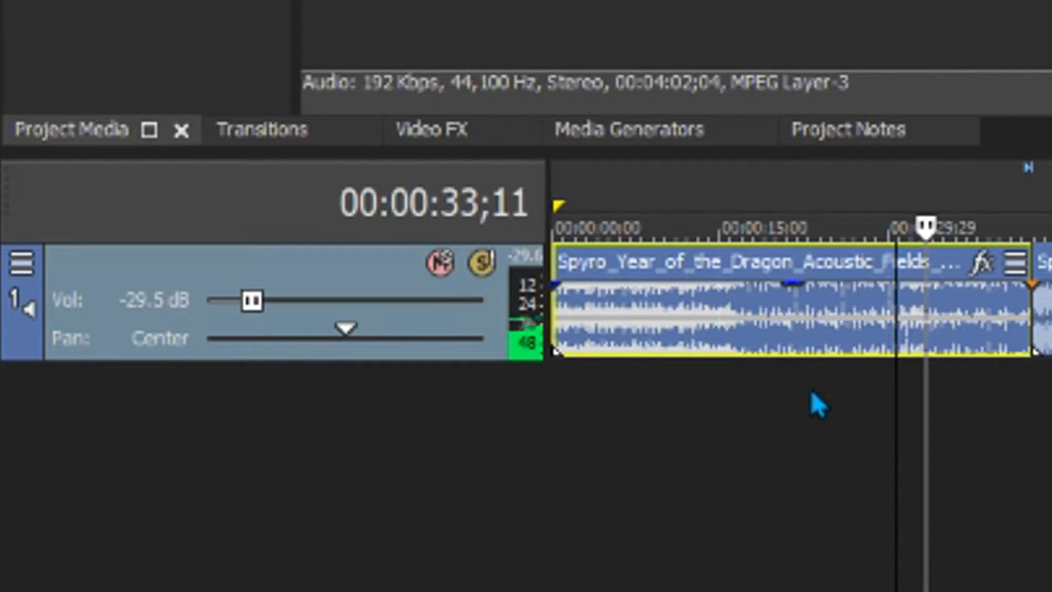
pyautogui.press('space')
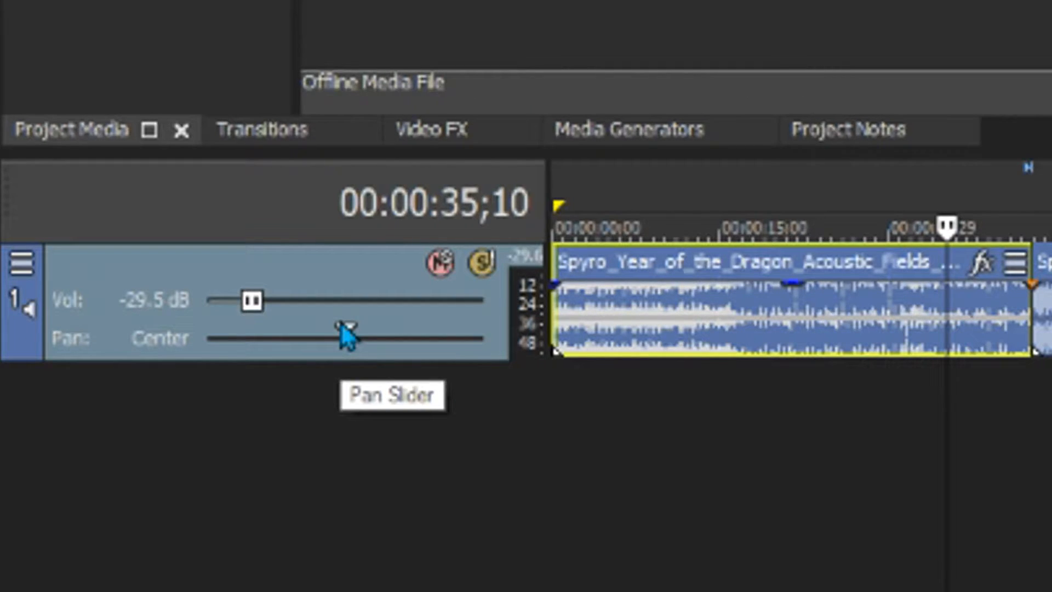
# Shift the audio track's pan slightly to the left channel and reset it to Center.
pyautogui.moveTo(345, 329)
pyautogui.mouseDown()
pyautogui.moveTo(260, 331)
pyautogui.moveTo(458, 330)
pyautogui.moveTo(334, 331)
pyautogui.mouseUp()
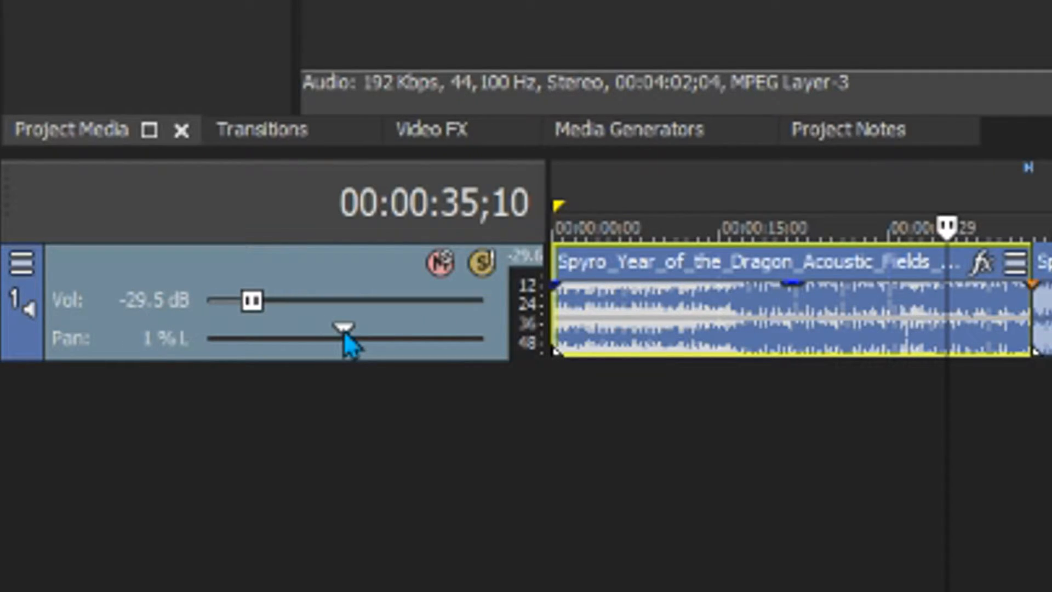
pyautogui.doubleClick(344, 331)
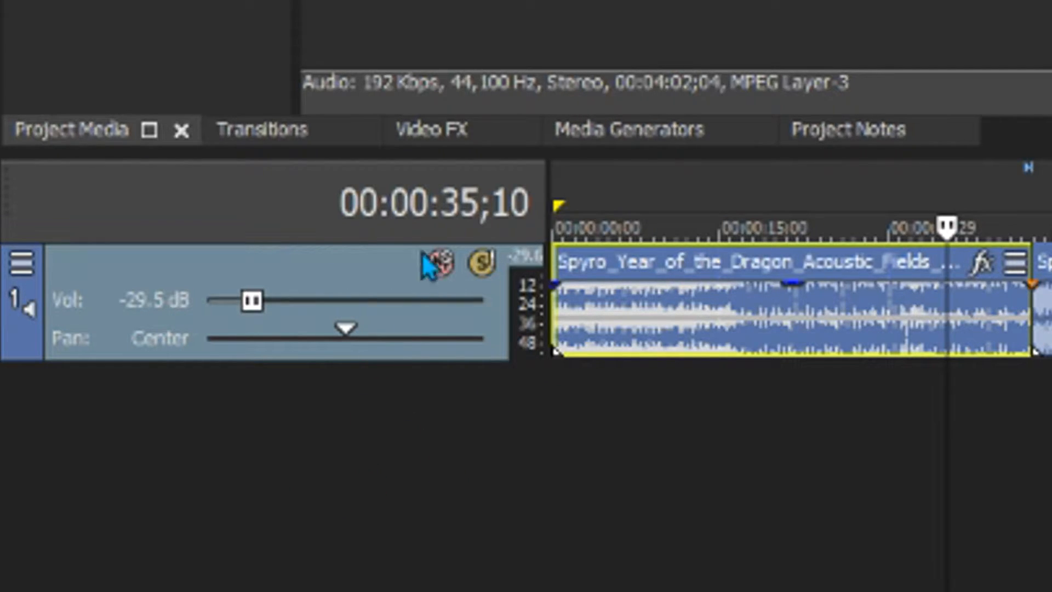
# Switch the audio track's mute on and off, and do the same with its solo.
pyautogui.click(441, 263)
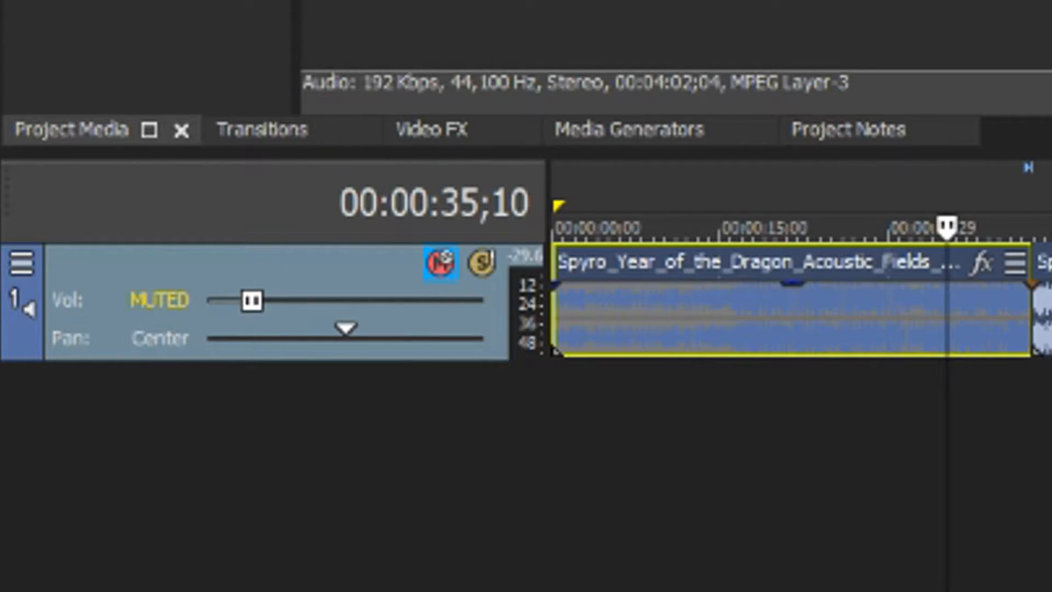
pyautogui.click(427, 267)
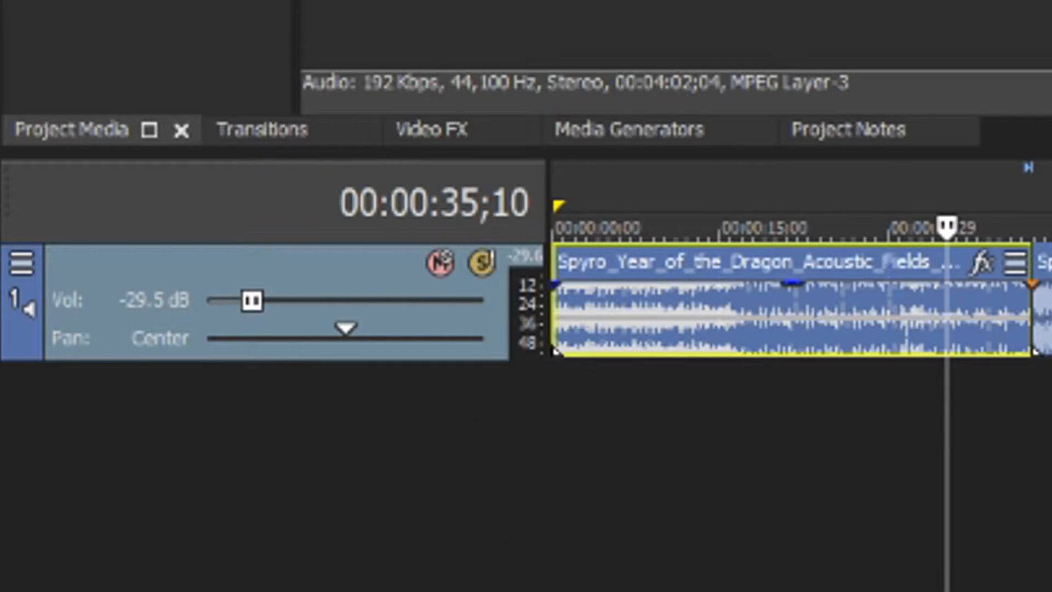
pyautogui.click(489, 264)
pyautogui.click(481, 269)
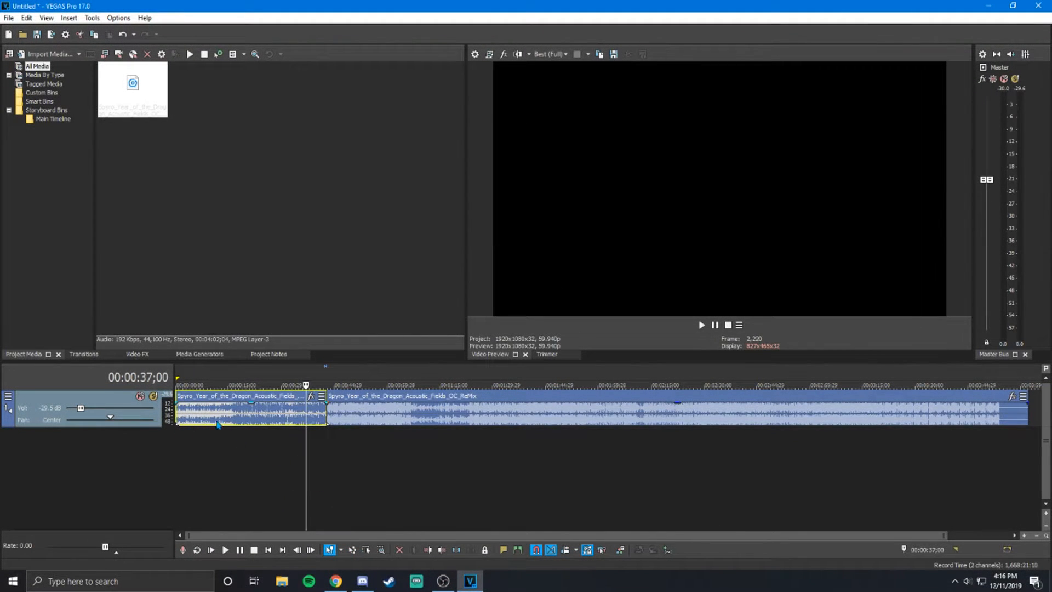
# Split the first audio event at 00:00:26;20.
pyautogui.click(254, 417)
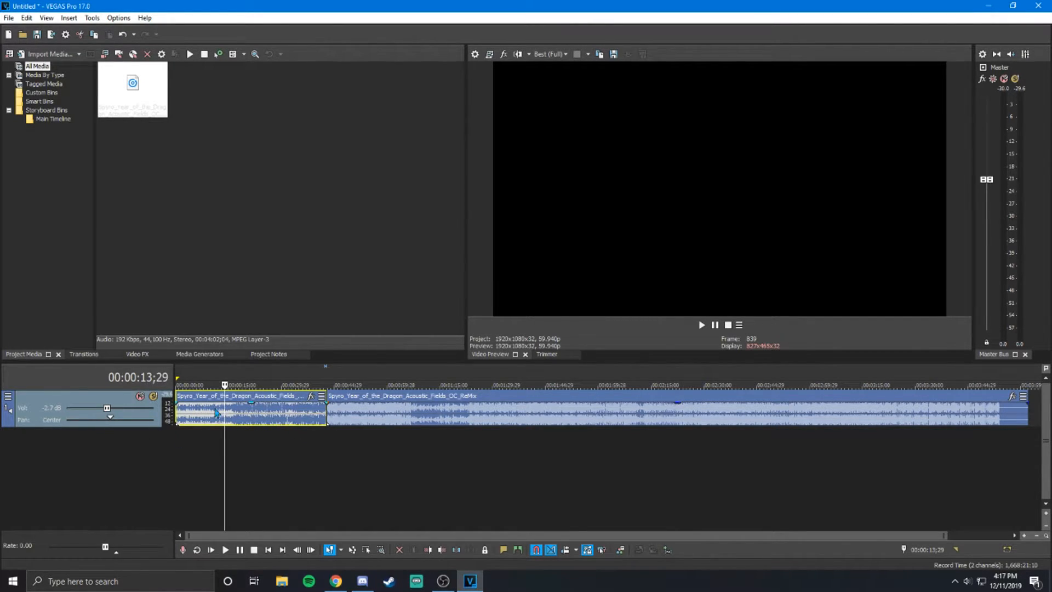
pyautogui.click(264, 425)
pyautogui.click(348, 416)
pyautogui.click(285, 419)
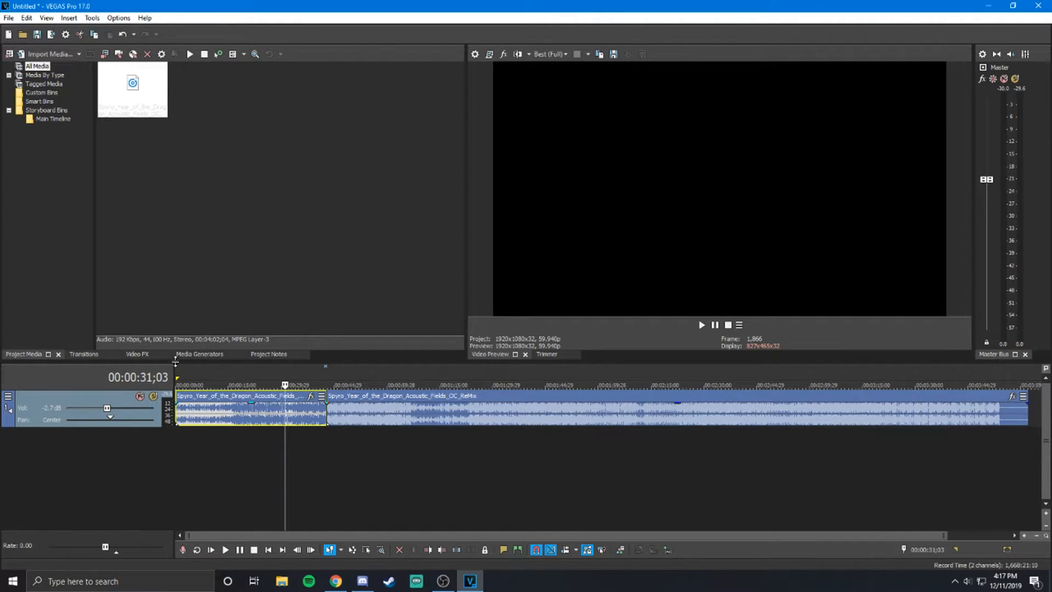
pyautogui.scroll(4, 280, 411)
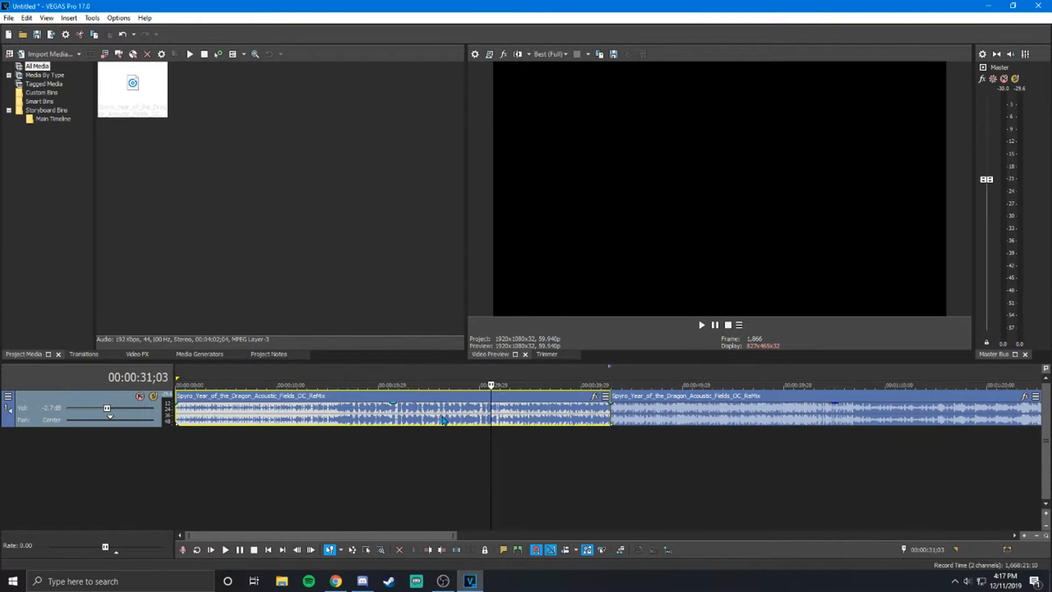
pyautogui.click(448, 419)
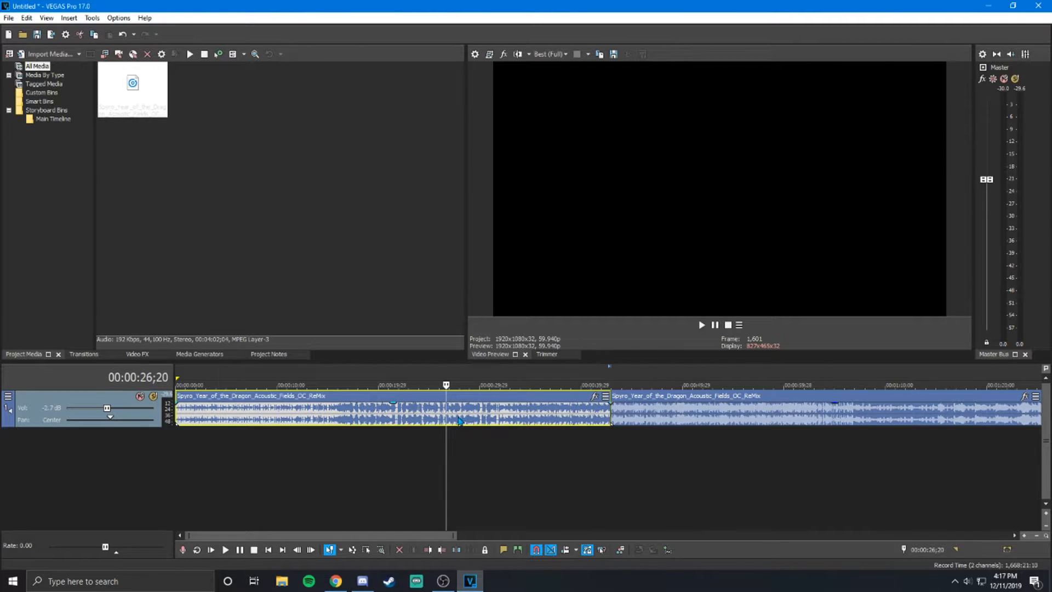
pyautogui.press('s')
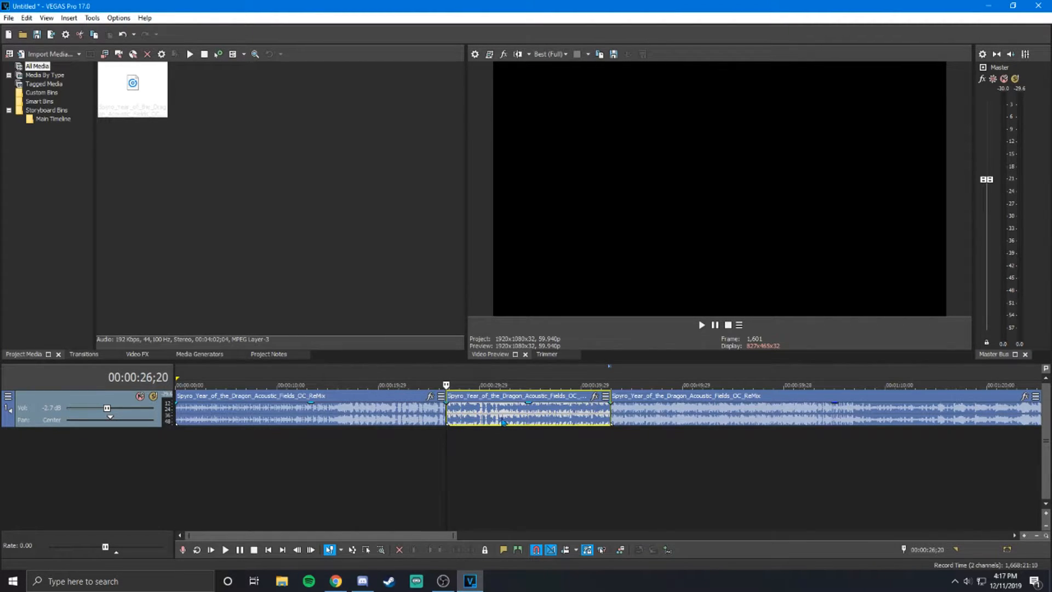
# Lower the middle audio event's gain until its gain line sits about halfway down the waveform.
pyautogui.moveTo(515, 419)
pyautogui.mouseDown()
pyautogui.moveTo(407, 415)
pyautogui.moveTo(525, 415)
pyautogui.moveTo(514, 415)
pyautogui.mouseUp()
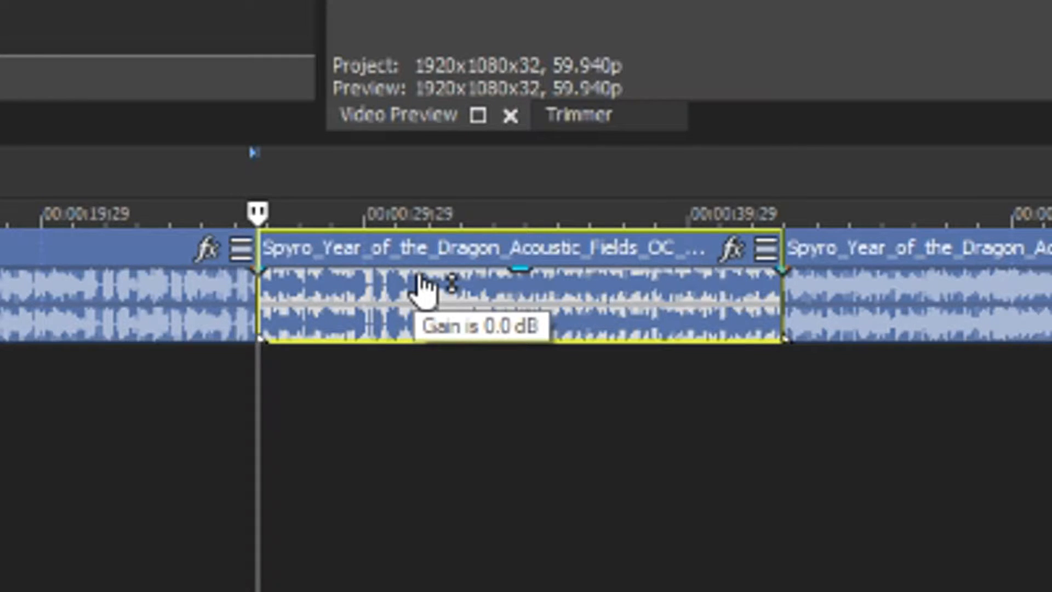
pyautogui.moveTo(437, 281); pyautogui.dragTo(464, 327)
pyautogui.moveTo(448, 289); pyautogui.dragTo(454, 329)
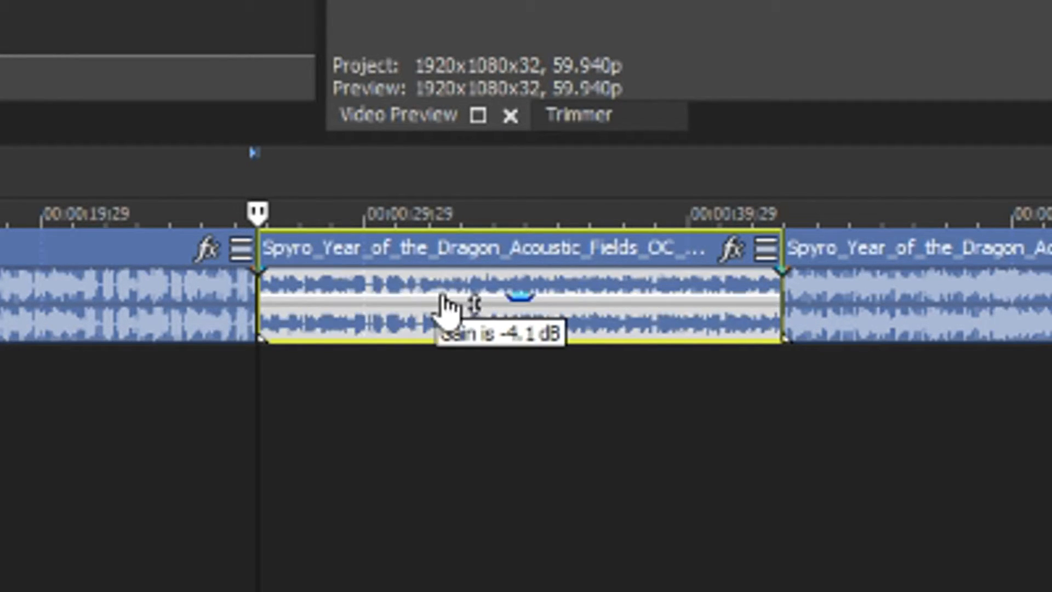
pyautogui.moveTo(446, 336); pyautogui.dragTo(438, 298)
pyautogui.moveTo(436, 304)
pyautogui.mouseDown()
pyautogui.moveTo(444, 328)
pyautogui.moveTo(433, 302)
pyautogui.moveTo(437, 312)
pyautogui.mouseUp()
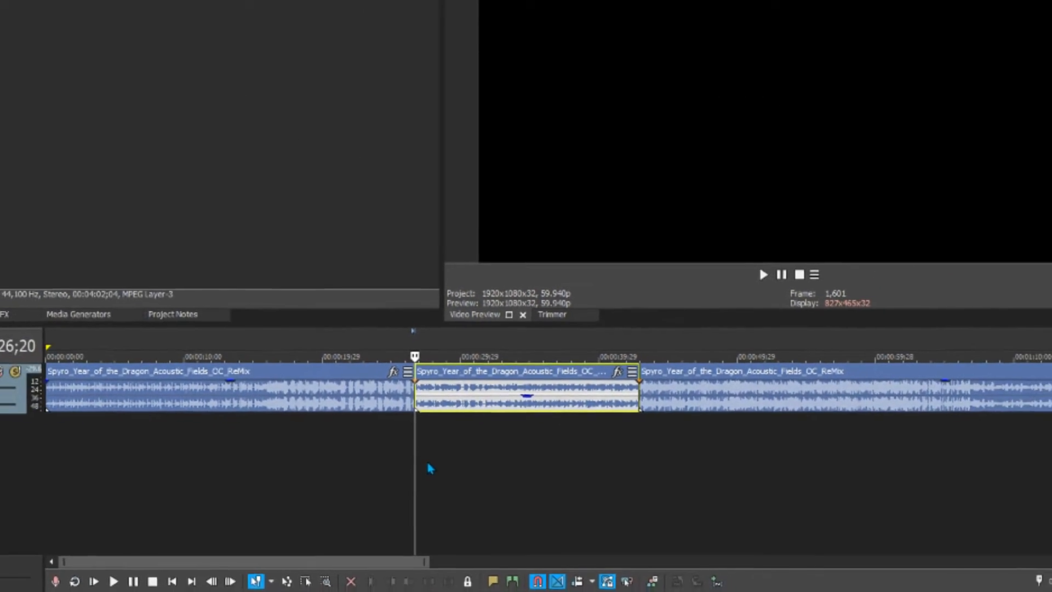
# Play the timeline from 00:00:21;02 across the cut to hear the volume difference between the first two events.
pyautogui.click(337, 396)
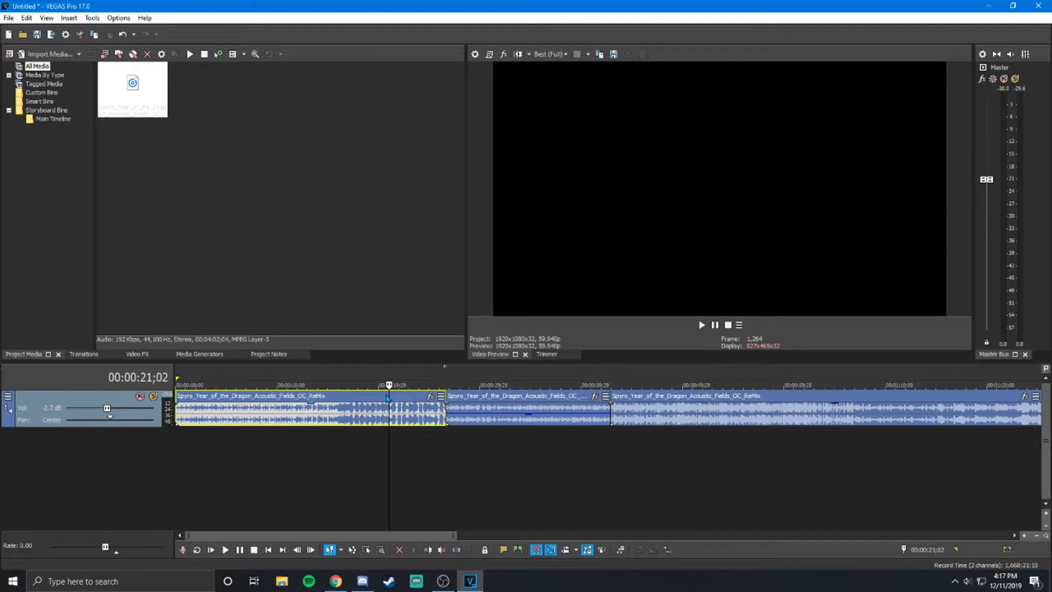
pyautogui.click(225, 550)
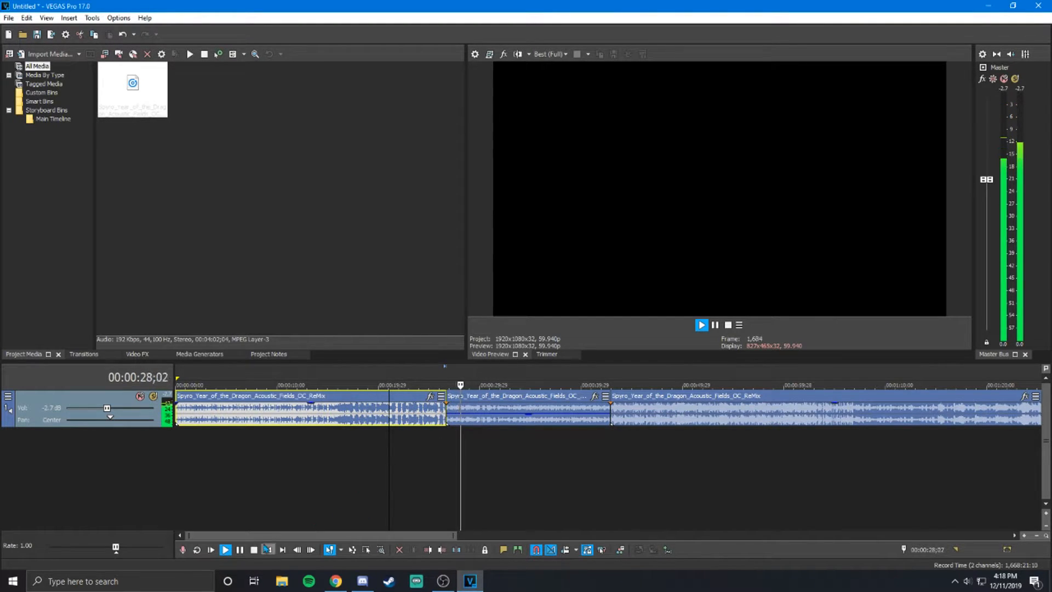
pyautogui.click(245, 550)
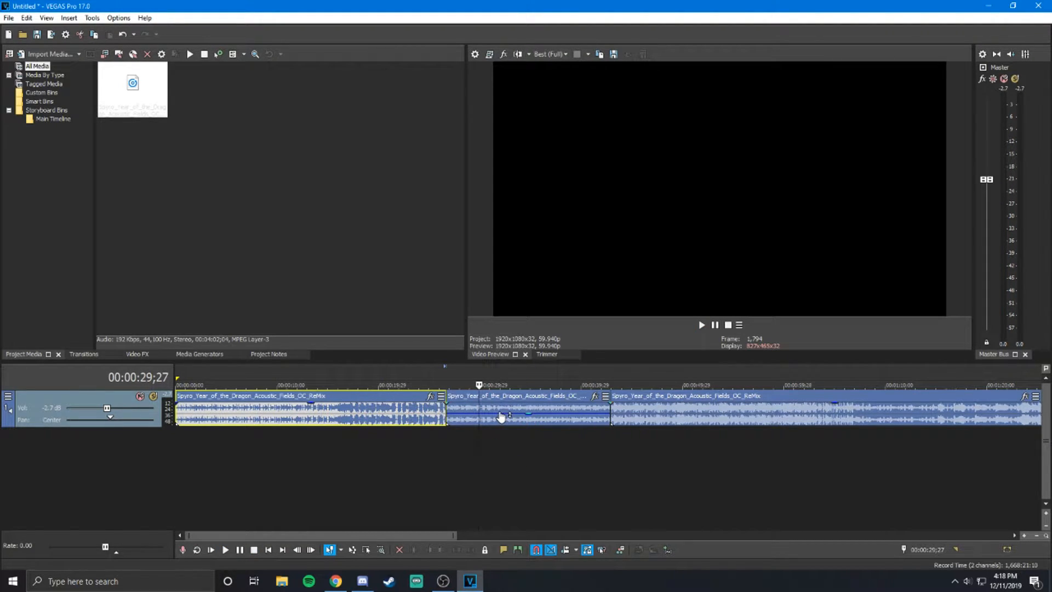
# Reset the middle audio event's gain to its original level.
pyautogui.moveTo(501, 417)
pyautogui.click(501, 417)
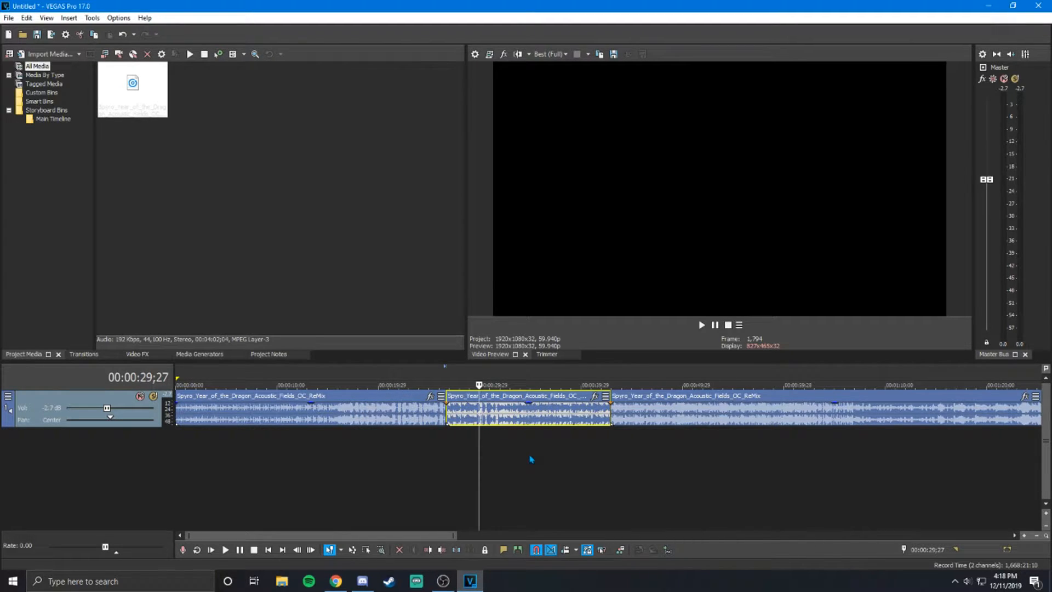
pyautogui.moveTo(497, 404)
pyautogui.mouseDown()
pyautogui.moveTo(497, 422)
pyautogui.moveTo(503, 408)
pyautogui.mouseUp()
# Add the Volume plug-in to the middle audio event through Audio Event FX.
pyautogui.rightClick(504, 412)
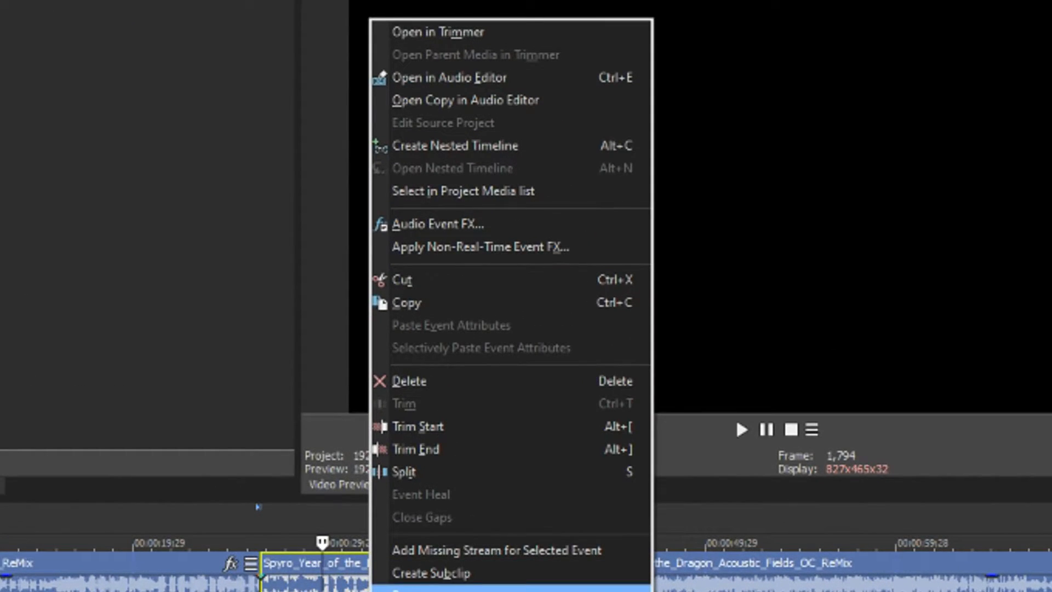
pyautogui.click(450, 224)
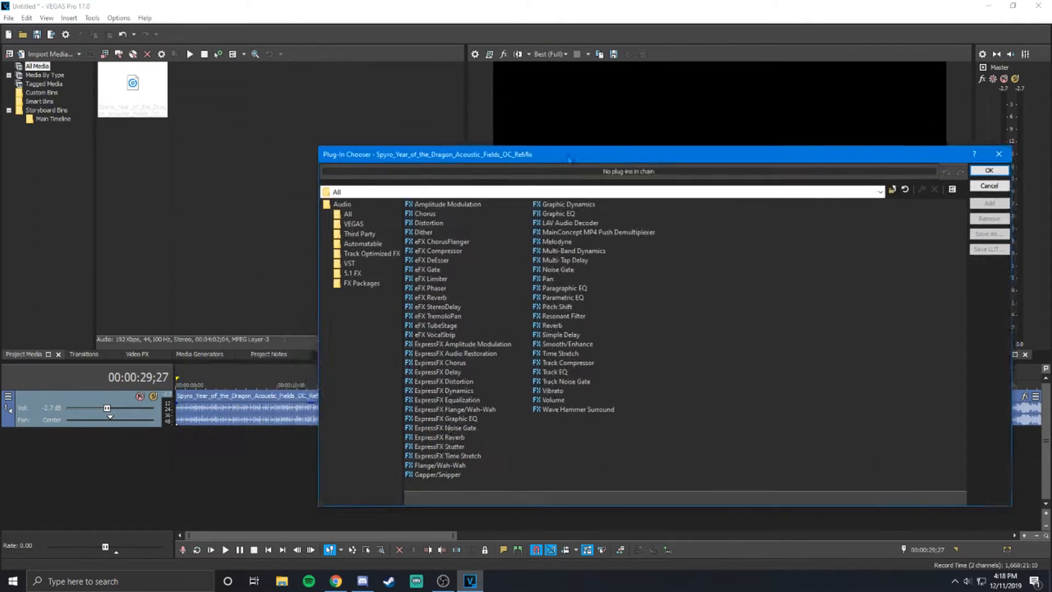
pyautogui.moveTo(570, 160); pyautogui.dragTo(465, 150)
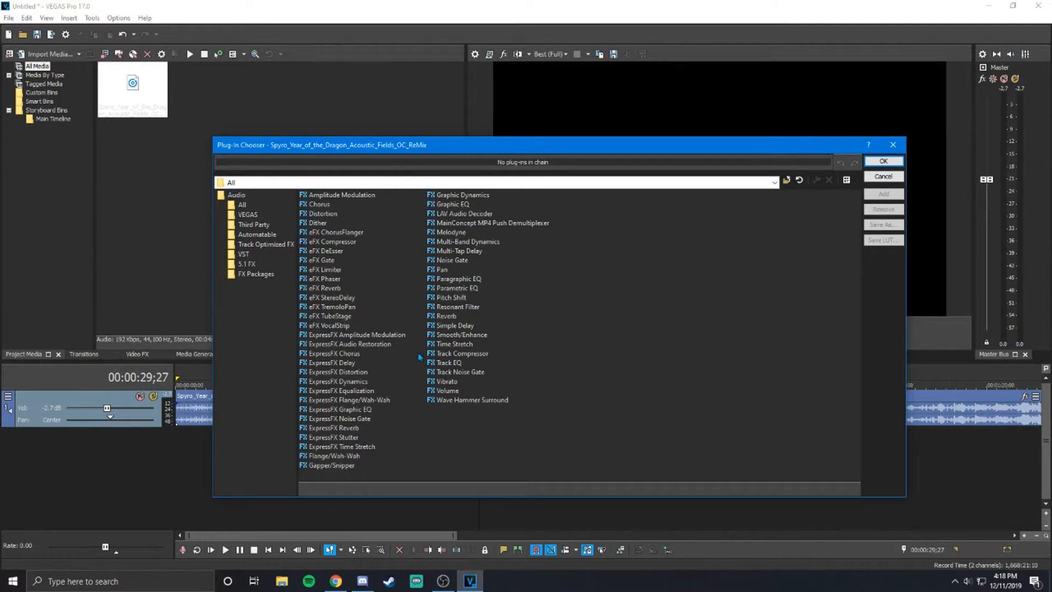
pyautogui.click(448, 390)
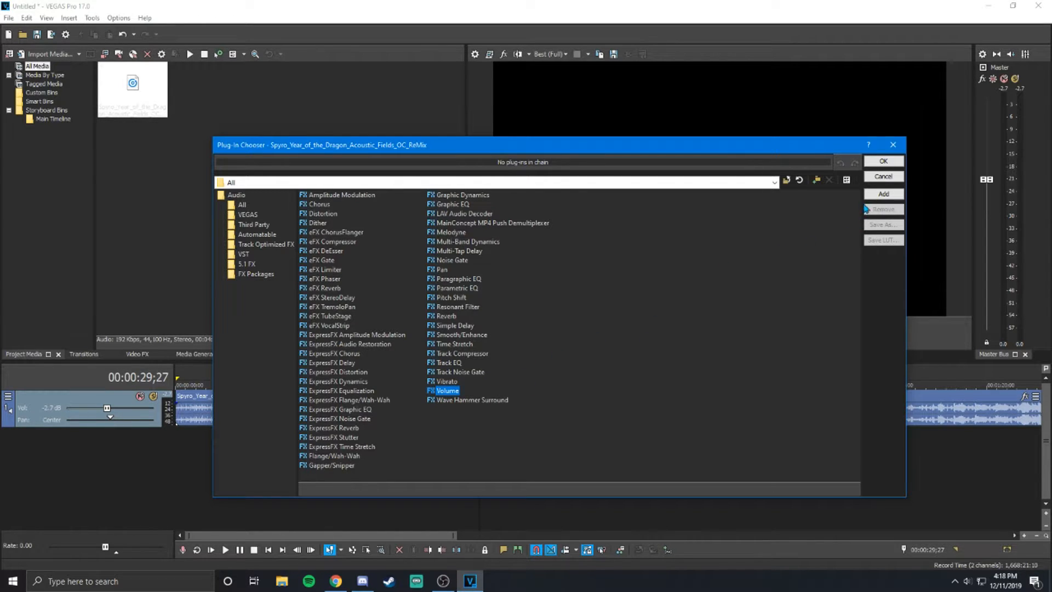
pyautogui.click(883, 194)
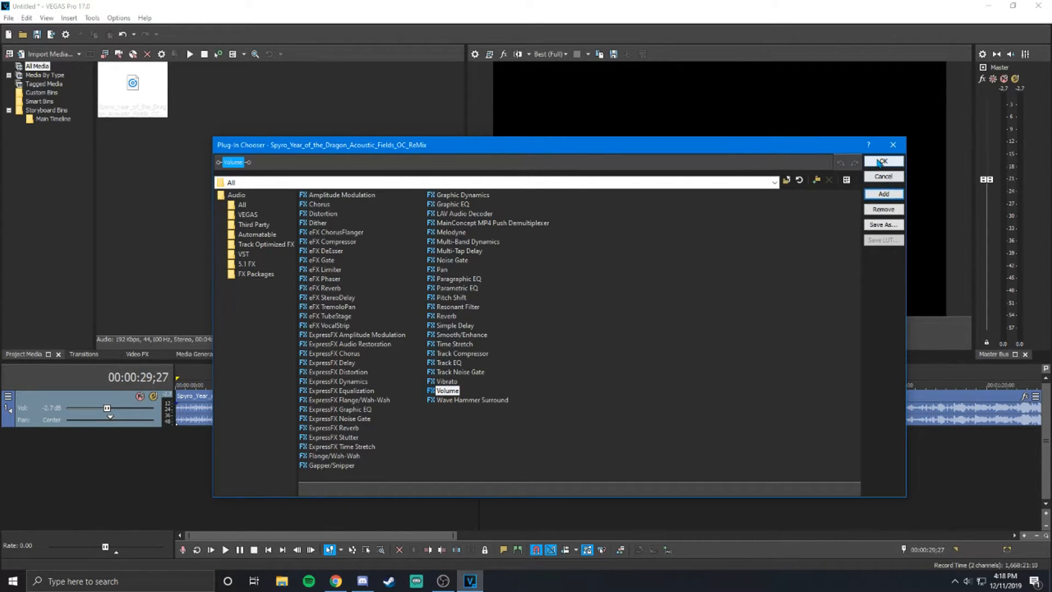
pyautogui.click(881, 162)
# Raise the middle event's Volume effect to its maximum of about 6.02 dB and close the effect settings.
pyautogui.moveTo(181, 68); pyautogui.dragTo(298, 218)
pyautogui.moveTo(295, 322); pyautogui.dragTo(263, 325)
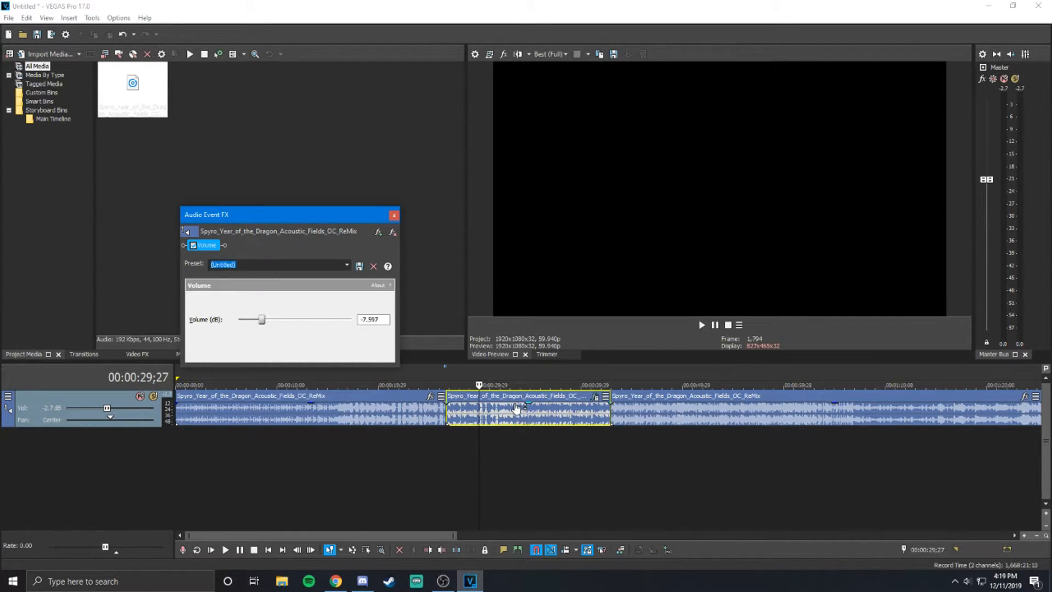
pyautogui.moveTo(262, 323)
pyautogui.mouseDown()
pyautogui.moveTo(290, 326)
pyautogui.moveTo(279, 328)
pyautogui.mouseUp()
pyautogui.moveTo(277, 321); pyautogui.dragTo(352, 322)
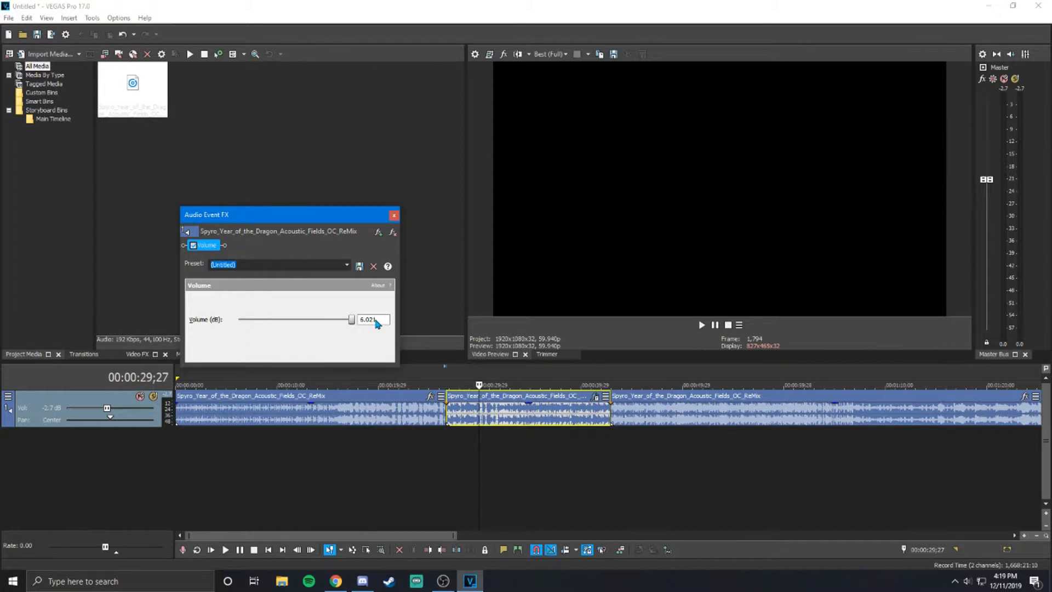
pyautogui.click(394, 215)
# Move the middle audio event down onto its own new audio track at the same timeline position, then deselect it.
pyautogui.moveTo(540, 404)
pyautogui.mouseDown()
pyautogui.moveTo(544, 422)
pyautogui.moveTo(547, 394)
pyautogui.mouseUp()
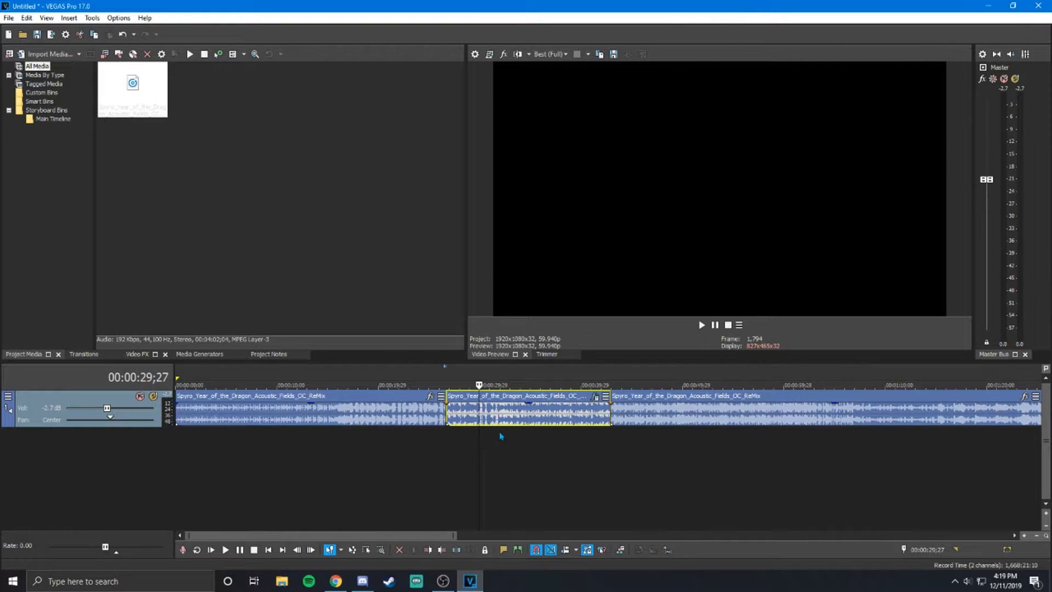
pyautogui.moveTo(507, 428)
pyautogui.mouseDown()
pyautogui.moveTo(510, 445)
pyautogui.moveTo(502, 441)
pyautogui.mouseUp()
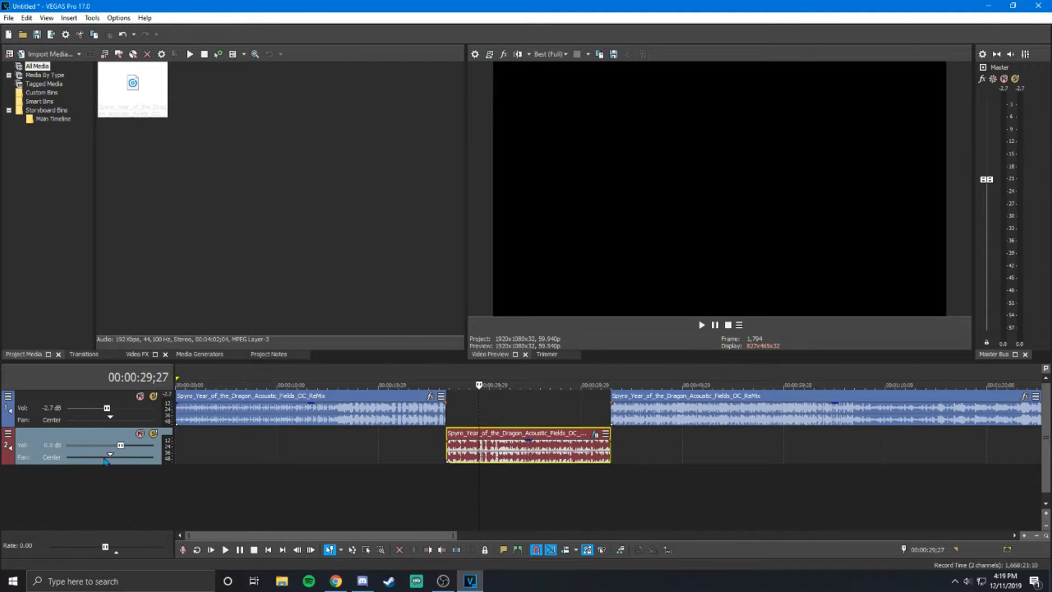
pyautogui.click(517, 475)
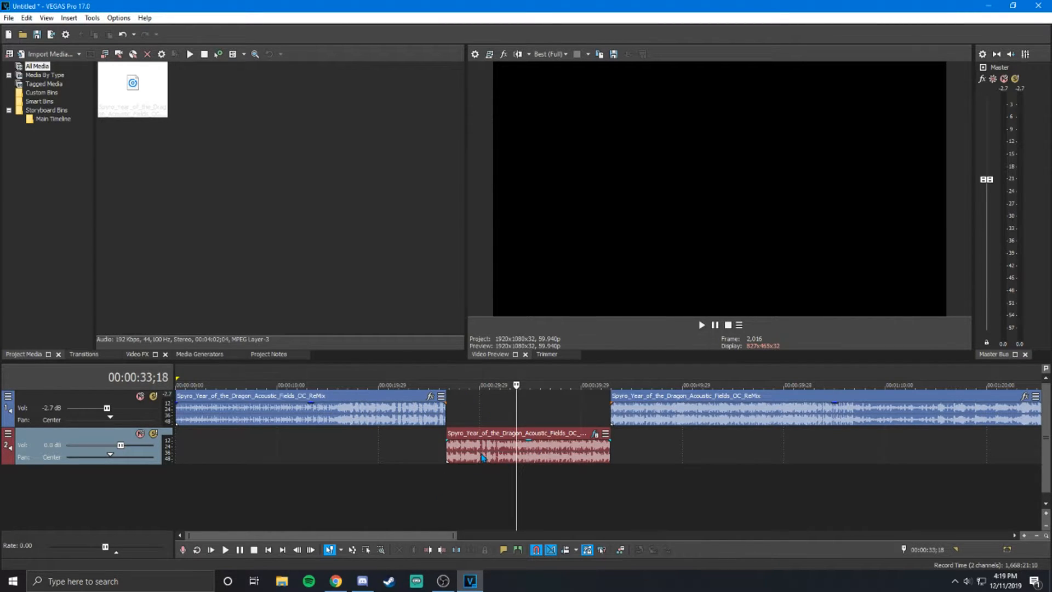
# Play the timeline from 00:00:24;25 into the second track's event to hear the volume change, then pause.
pyautogui.click(385, 418)
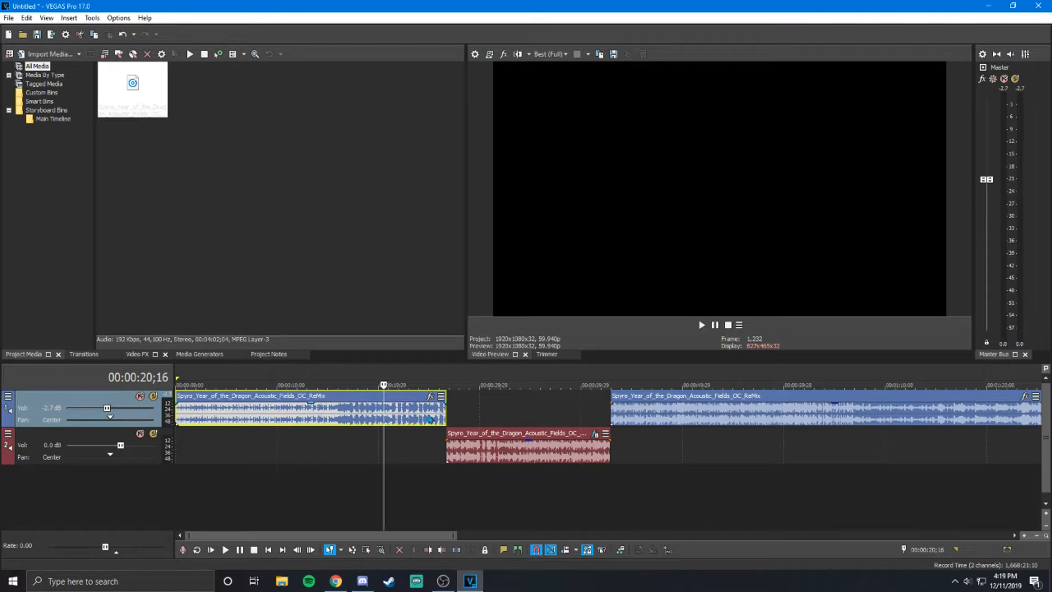
pyautogui.click(428, 417)
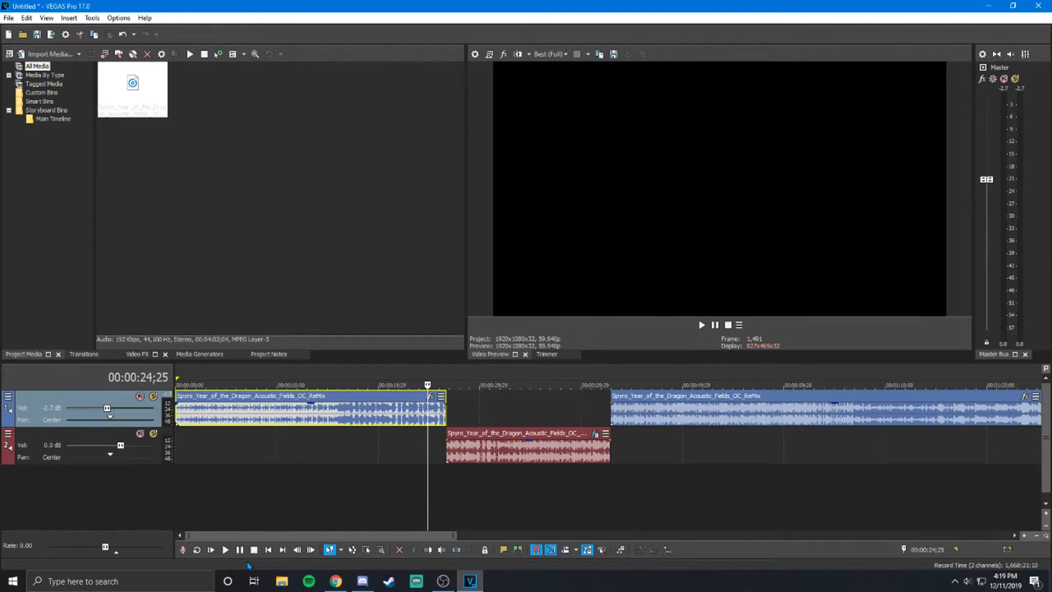
pyautogui.click(226, 551)
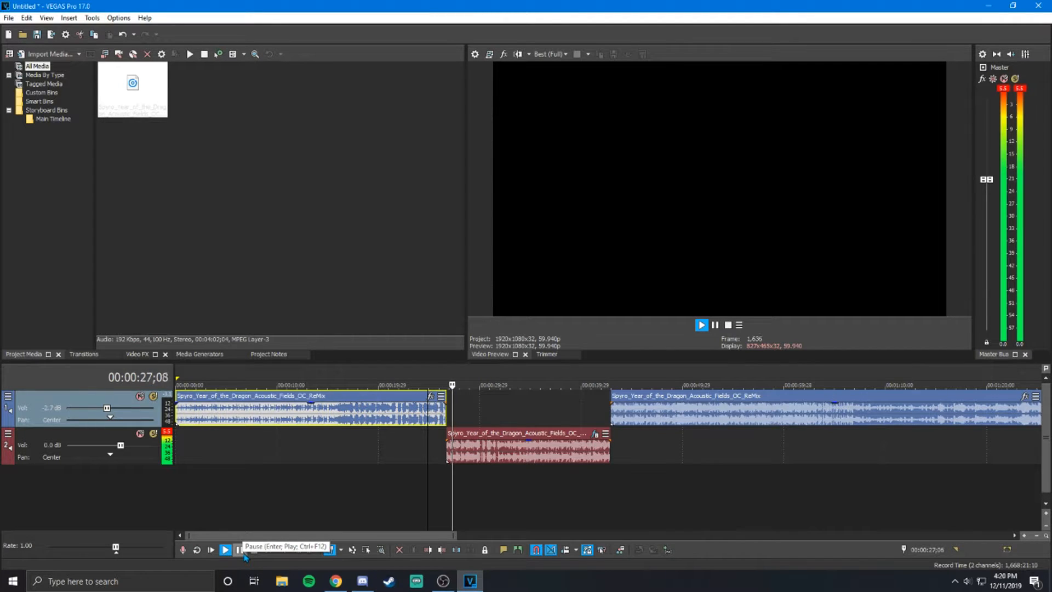
pyautogui.click(242, 551)
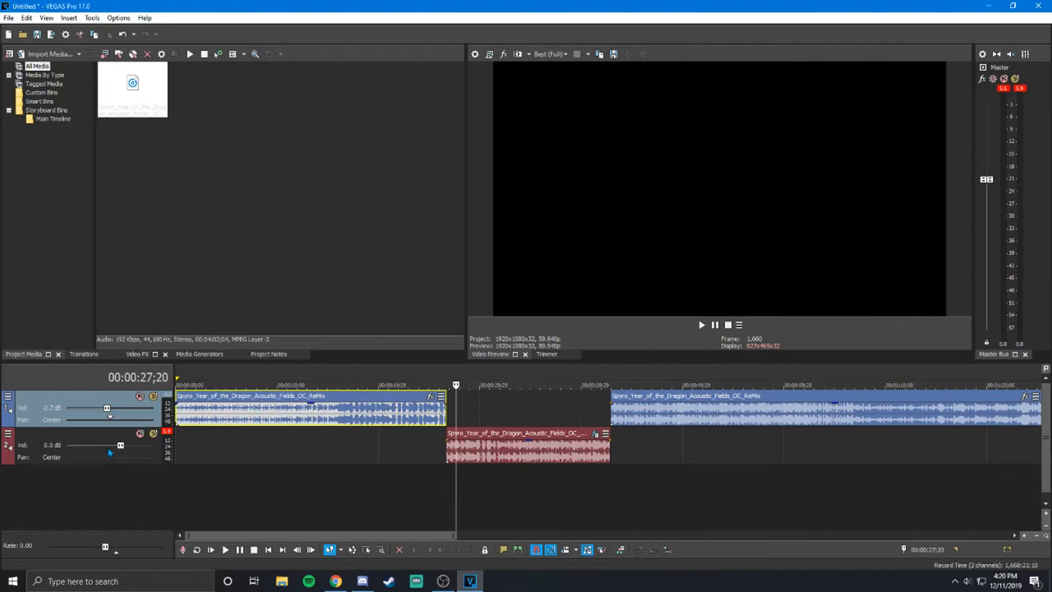
# Set the second audio track's volume to 12.0 dB and play from 00:00:24;28 into its event to hear the difference.
pyautogui.moveTo(120, 445); pyautogui.dragTo(209, 457)
pyautogui.click(428, 460)
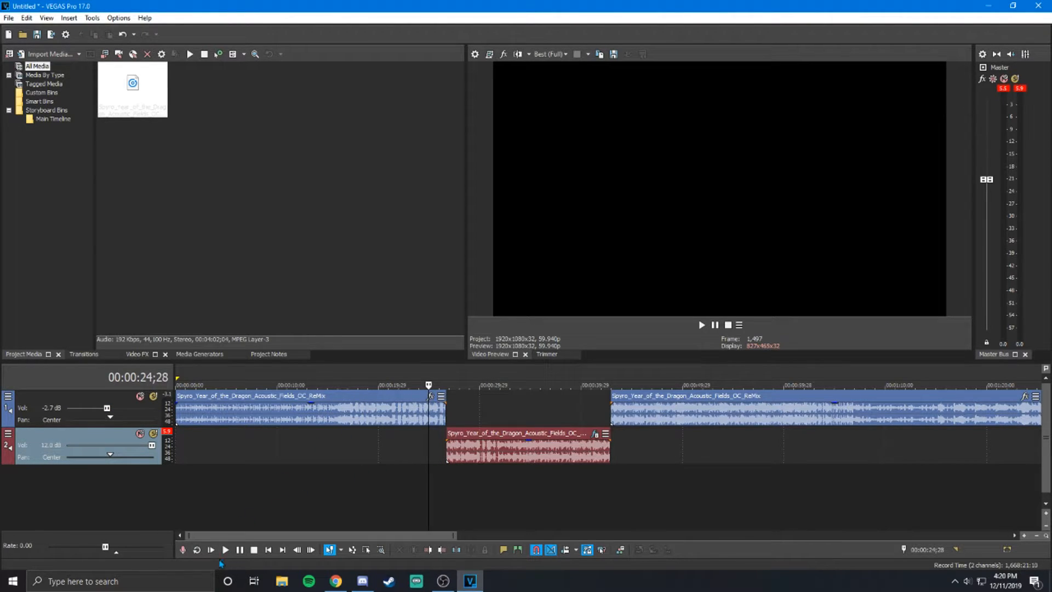
pyautogui.click(240, 553)
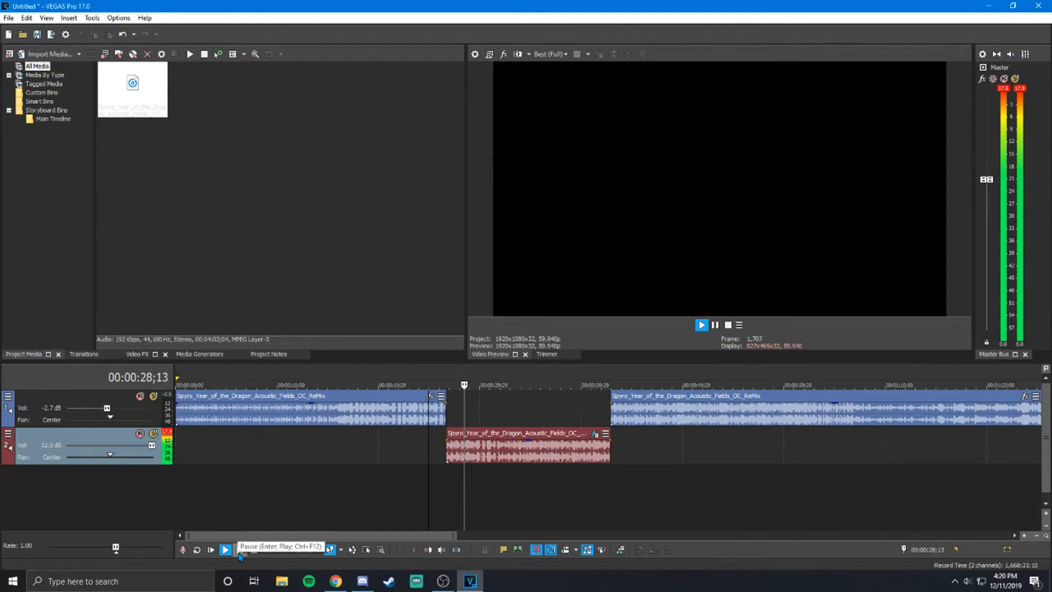
pyautogui.click(239, 554)
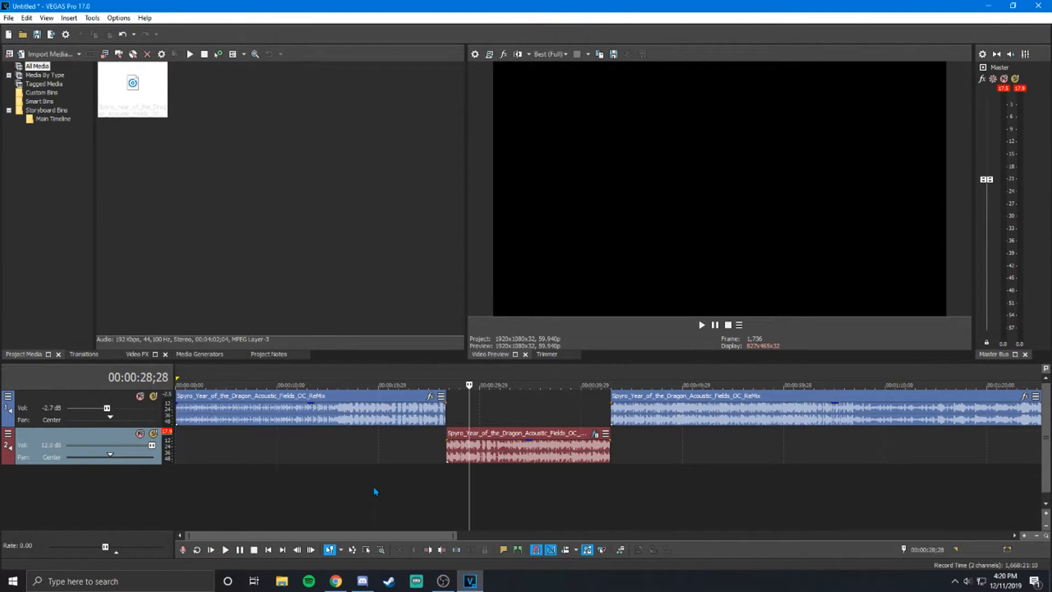
# Return the middle event to the first track and set the empty second track's volume to -4.4 dB.
pyautogui.moveTo(510, 462); pyautogui.dragTo(495, 422)
pyautogui.moveTo(150, 447); pyautogui.dragTo(101, 452)
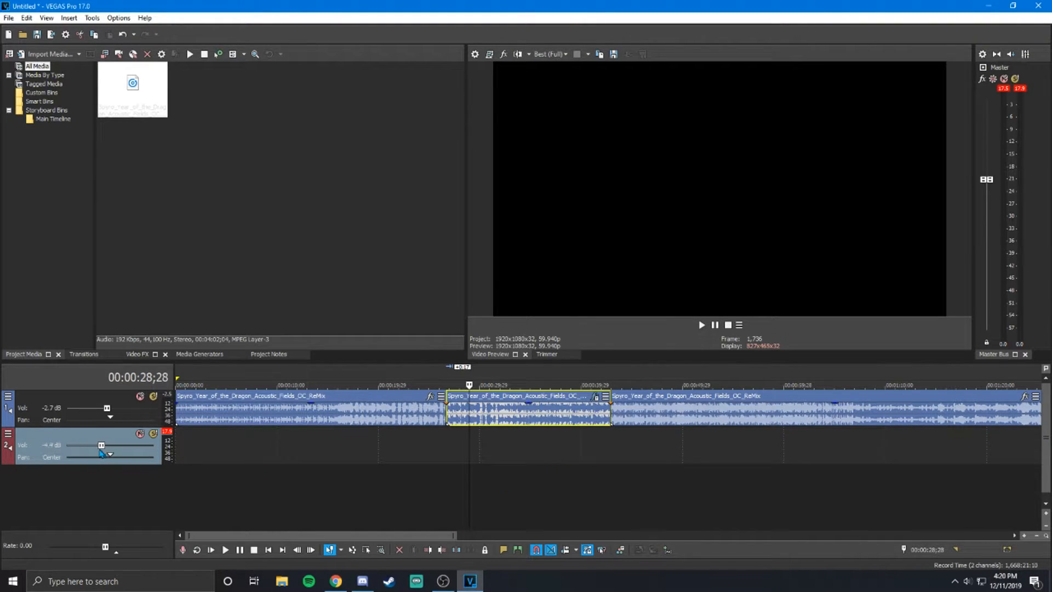
pyautogui.click(488, 422)
pyautogui.click(464, 426)
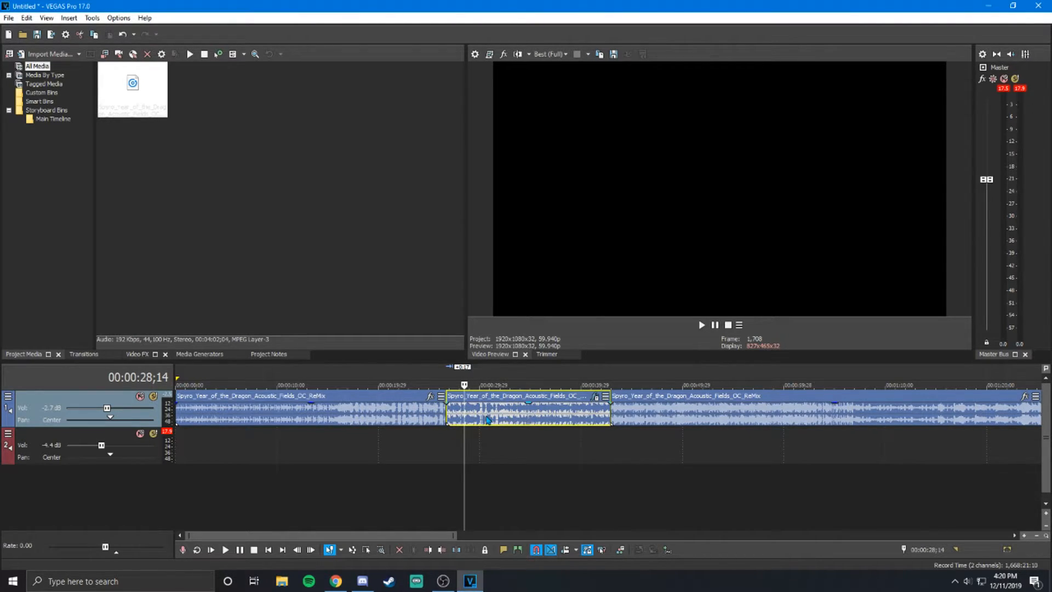
pyautogui.scroll(-5, 486, 433)
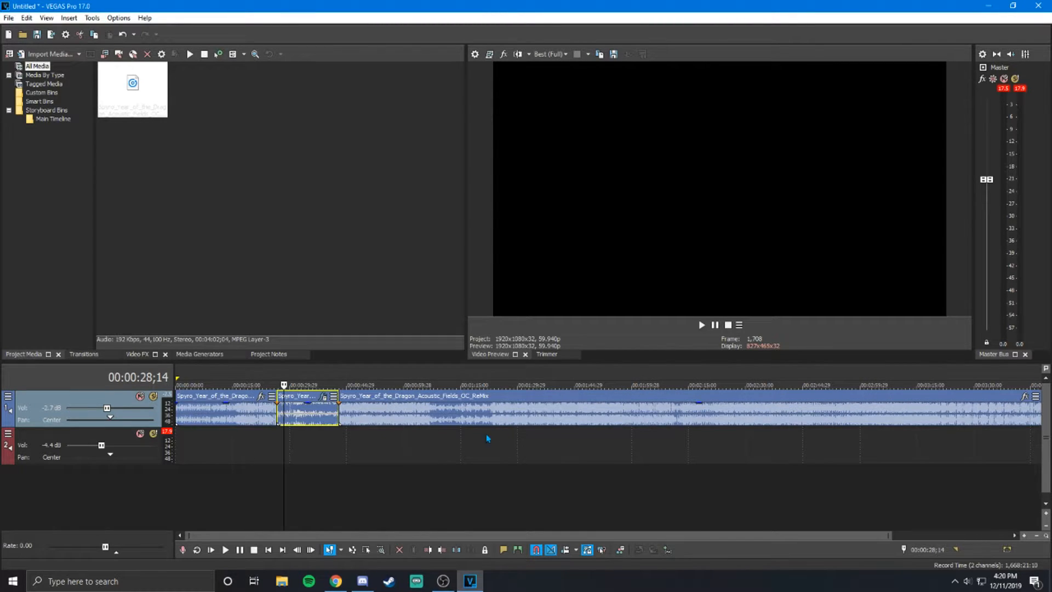
pyautogui.scroll(5, 342, 487)
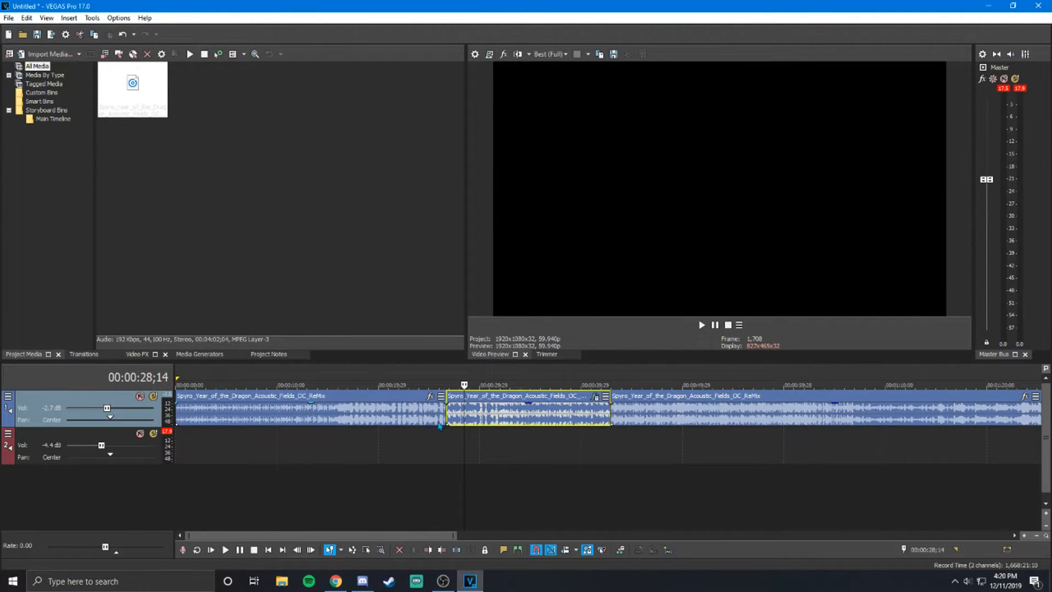
# Move the middle event down onto the second track again and set that track's volume to 0.2 dB.
pyautogui.moveTo(494, 426); pyautogui.dragTo(497, 451)
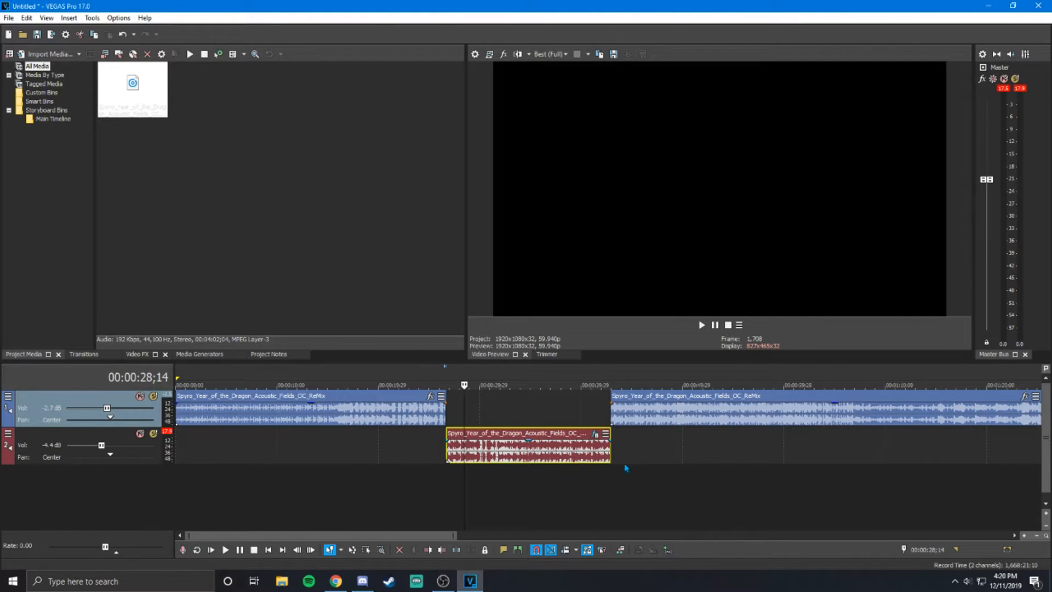
pyautogui.moveTo(102, 445); pyautogui.dragTo(106, 449)
# Insert a volume envelope on the second audio track.
pyautogui.rightClick(79, 440)
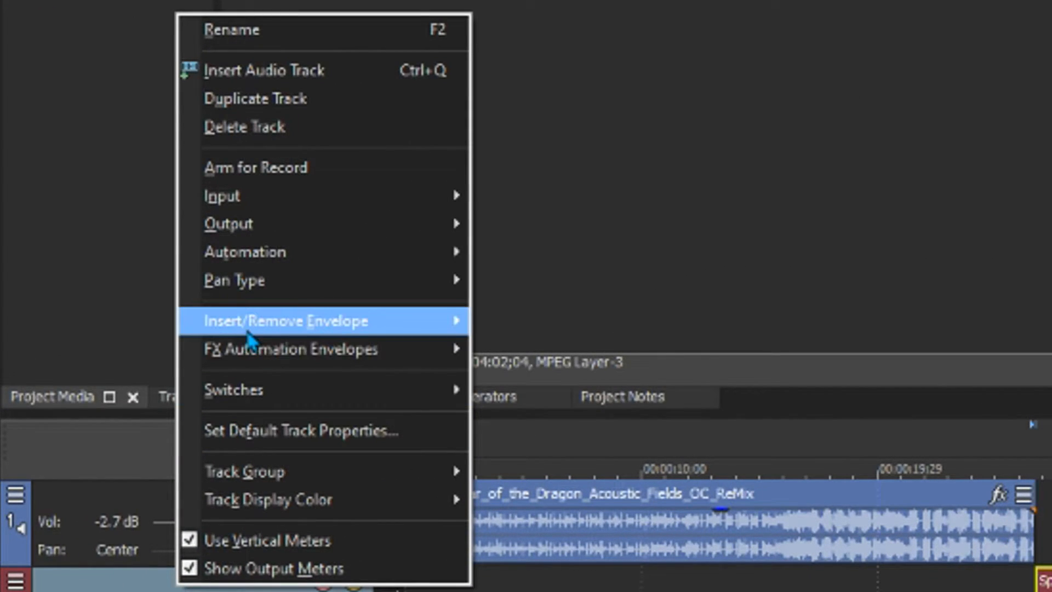
pyautogui.moveTo(108, 325)
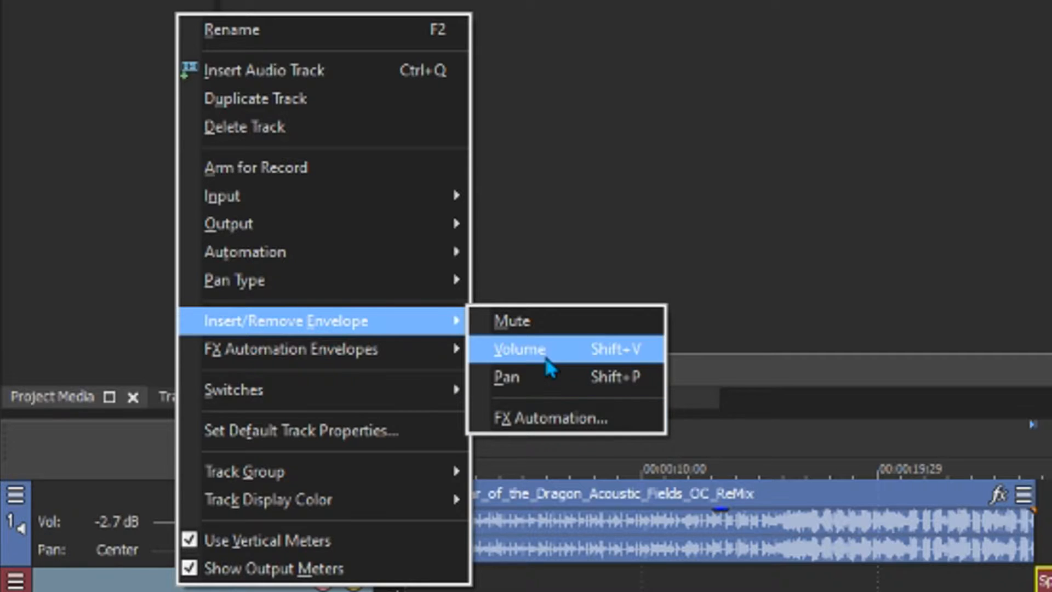
pyautogui.click(547, 359)
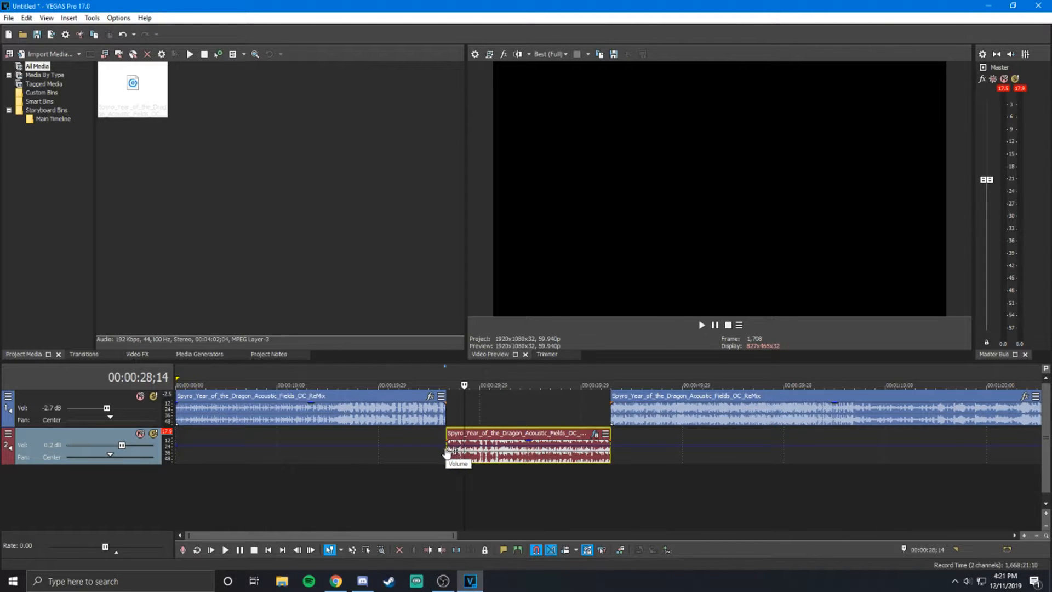
# Add volume envelope points at the start and end of the second track's event, lowering the start and raising the end for a gradual increase.
pyautogui.click(447, 453)
pyautogui.click(615, 451)
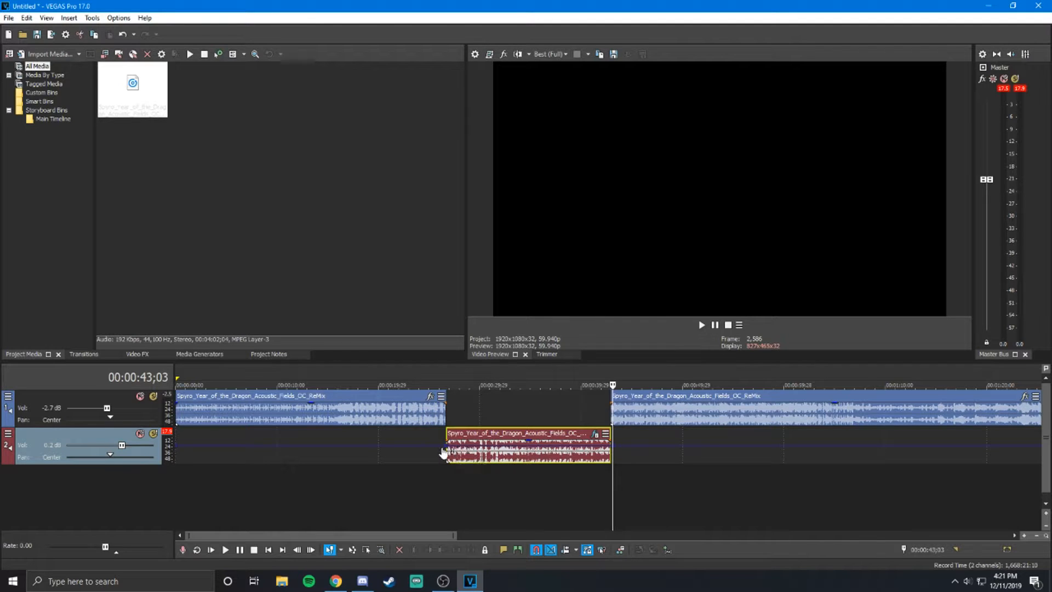
pyautogui.moveTo(446, 450)
pyautogui.mouseDown()
pyautogui.moveTo(446, 467)
pyautogui.moveTo(446, 438)
pyautogui.moveTo(447, 456)
pyautogui.mouseUp()
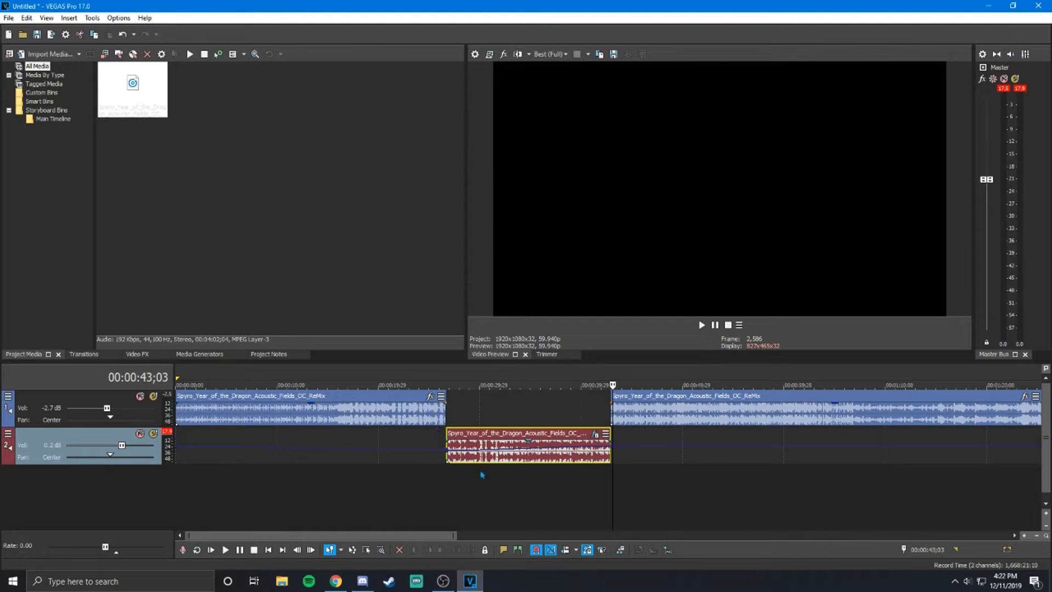
pyautogui.click(446, 453)
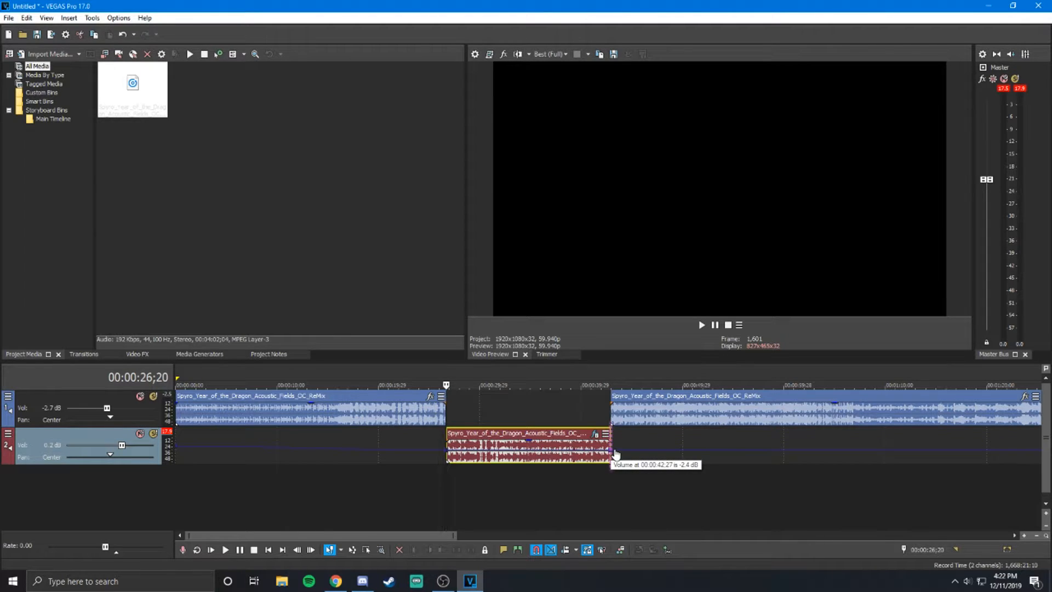
pyautogui.moveTo(615, 454); pyautogui.dragTo(619, 431)
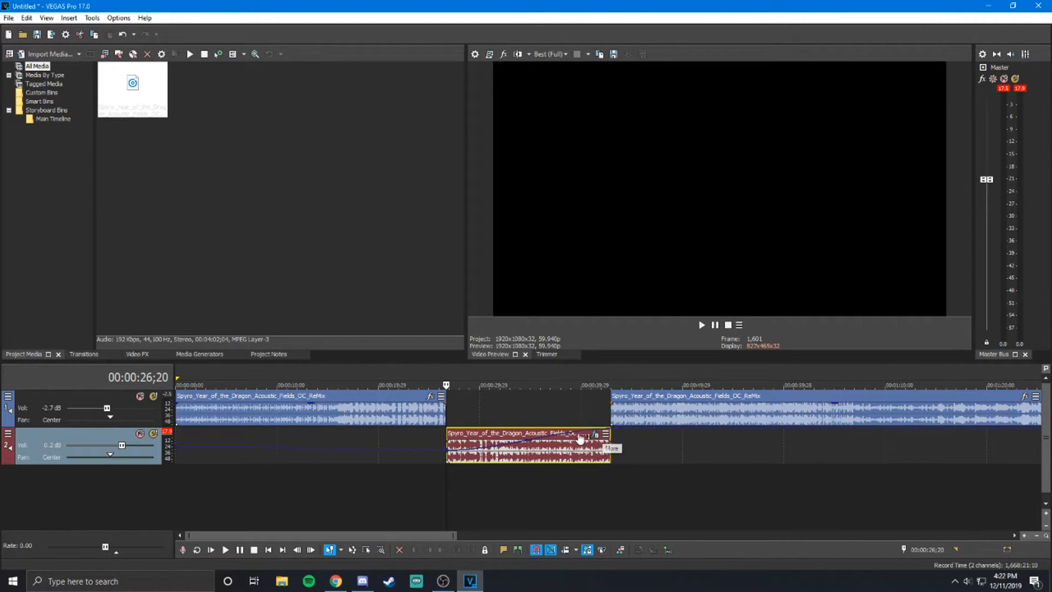
# Play the second track's event from 00:00:26;20 to hear the gradual volume rise, then pause.
pyautogui.click(444, 460)
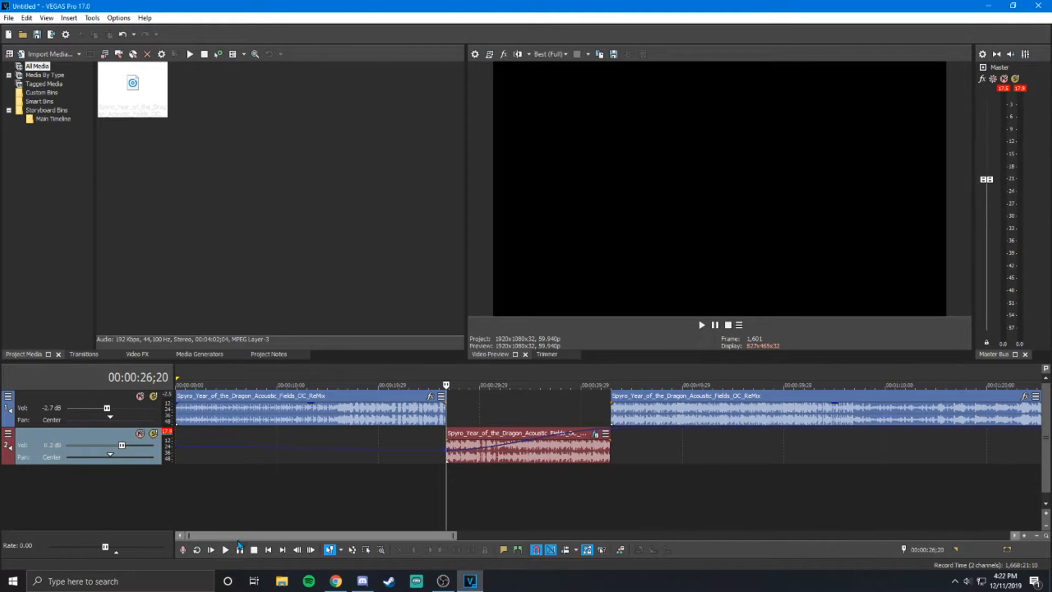
pyautogui.click(225, 549)
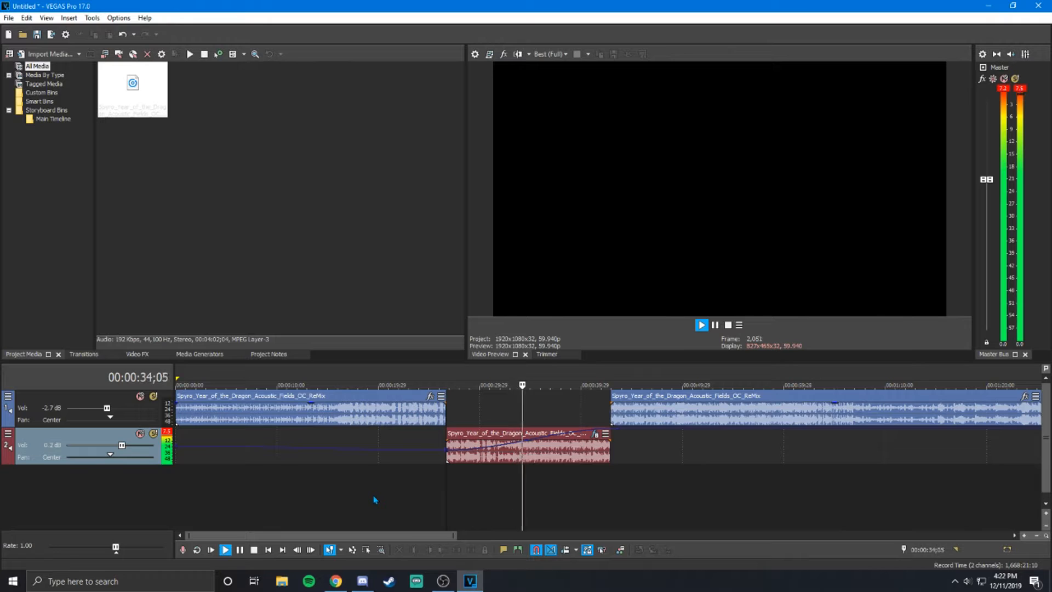
pyautogui.click(240, 550)
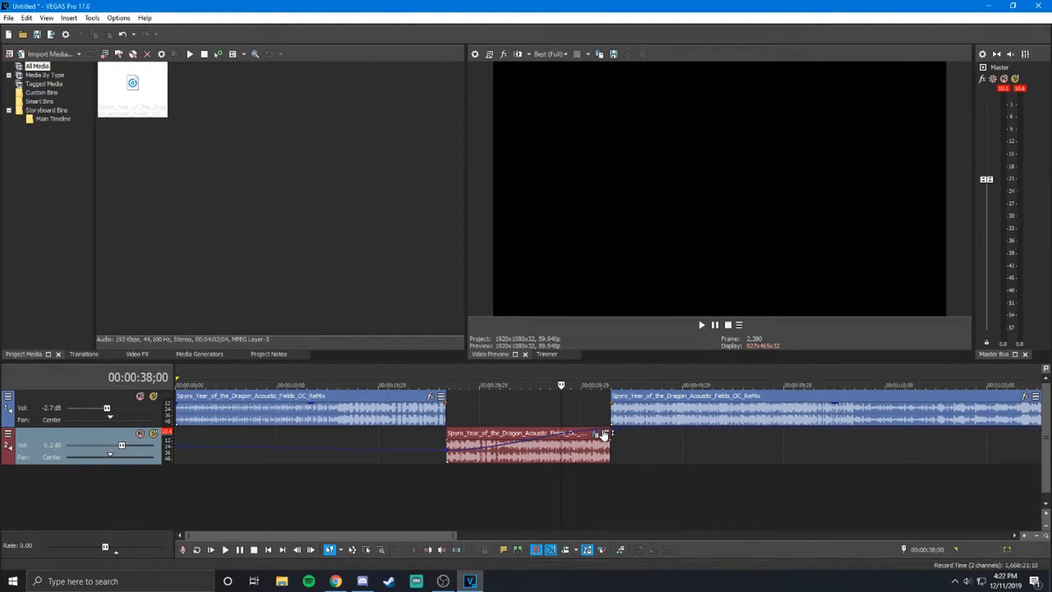
# Move the upper volume envelope point to 00:00:30;00 at 6.0 dB and play the steeper rise from 00:00:26;20.
pyautogui.moveTo(617, 432); pyautogui.dragTo(480, 431)
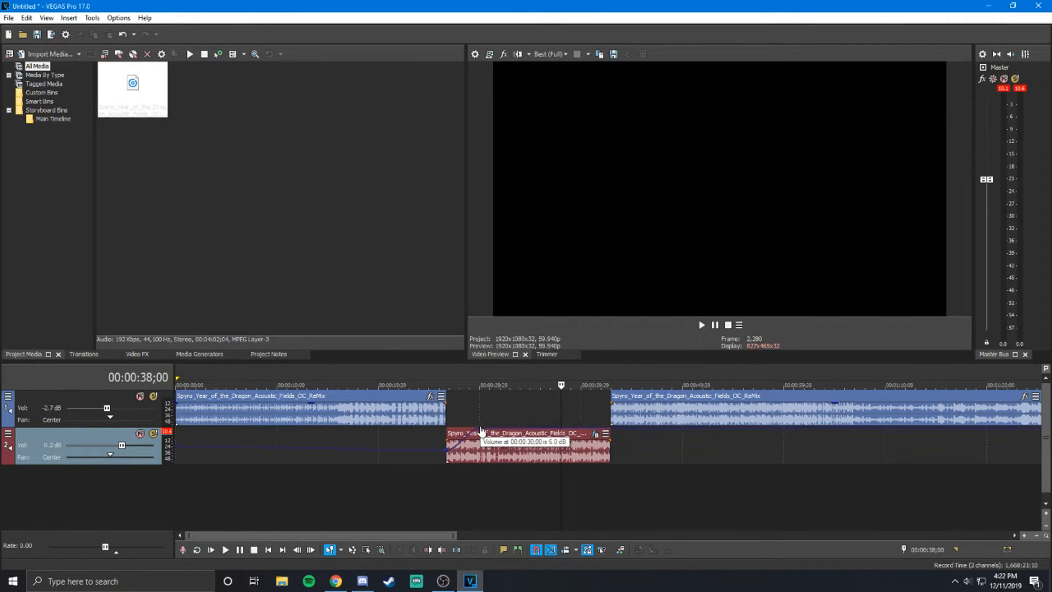
pyautogui.click(445, 470)
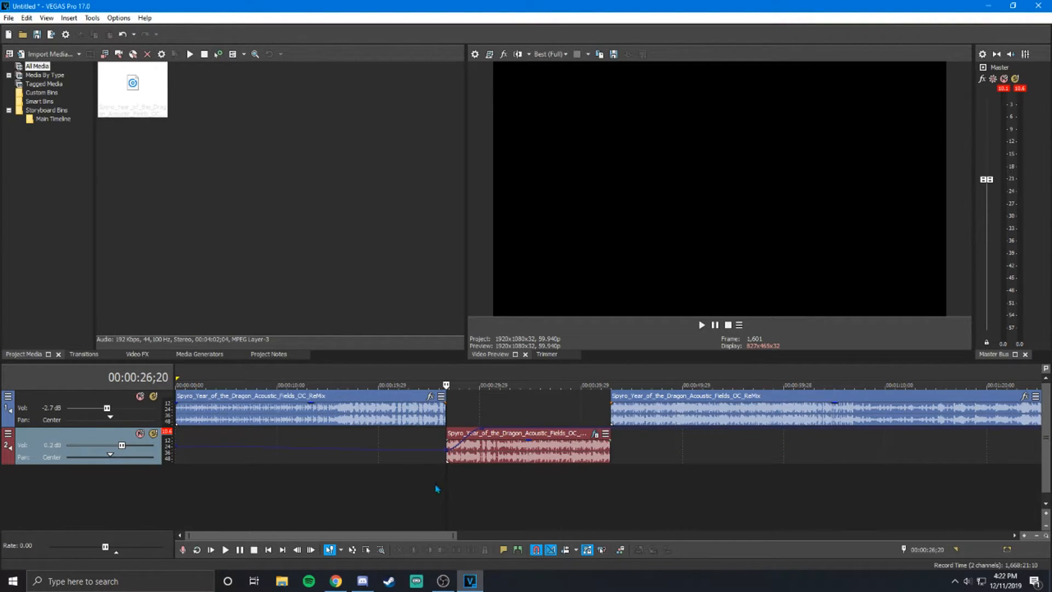
pyautogui.click(225, 550)
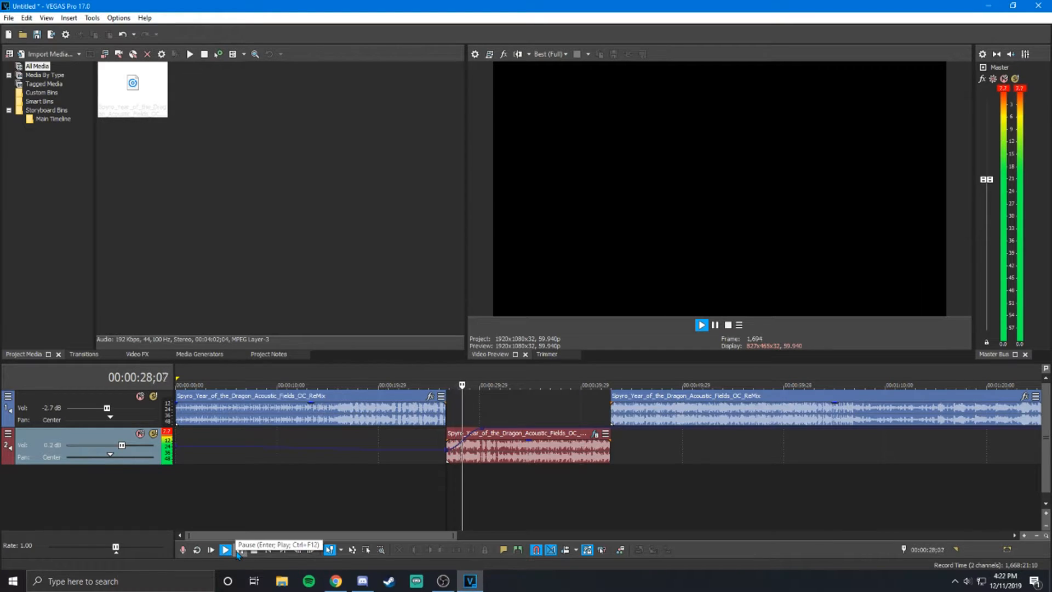
# Return the upper volume envelope point to the second track's event end and add points dipping at 00:00:32;08, rising at 00:00:37;09, and dipping near the end.
pyautogui.click(238, 551)
pyautogui.moveTo(484, 433); pyautogui.dragTo(612, 431)
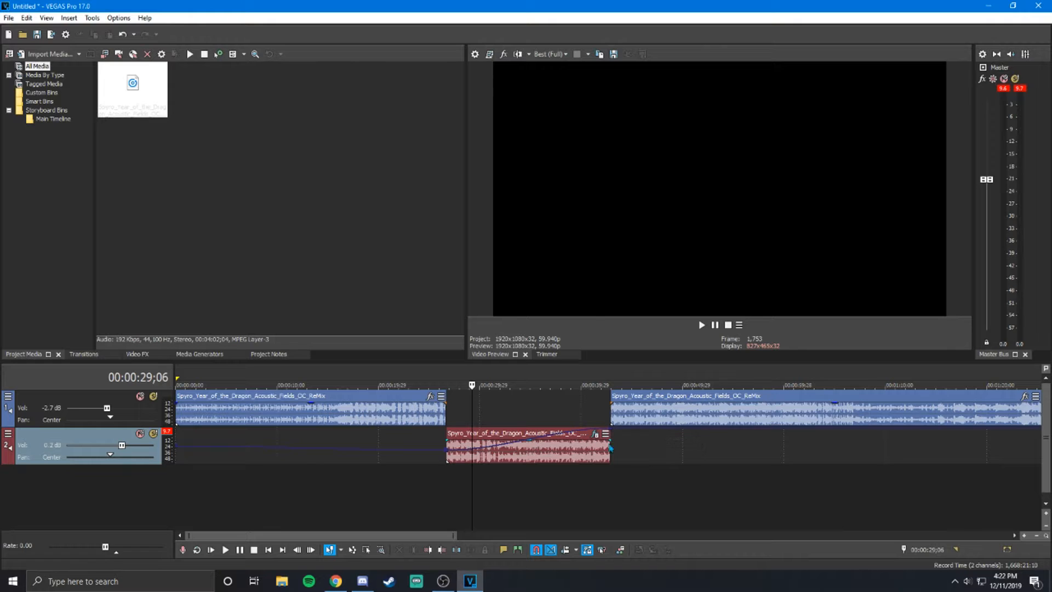
pyautogui.click(503, 445)
pyautogui.moveTo(503, 445); pyautogui.dragTo(502, 479)
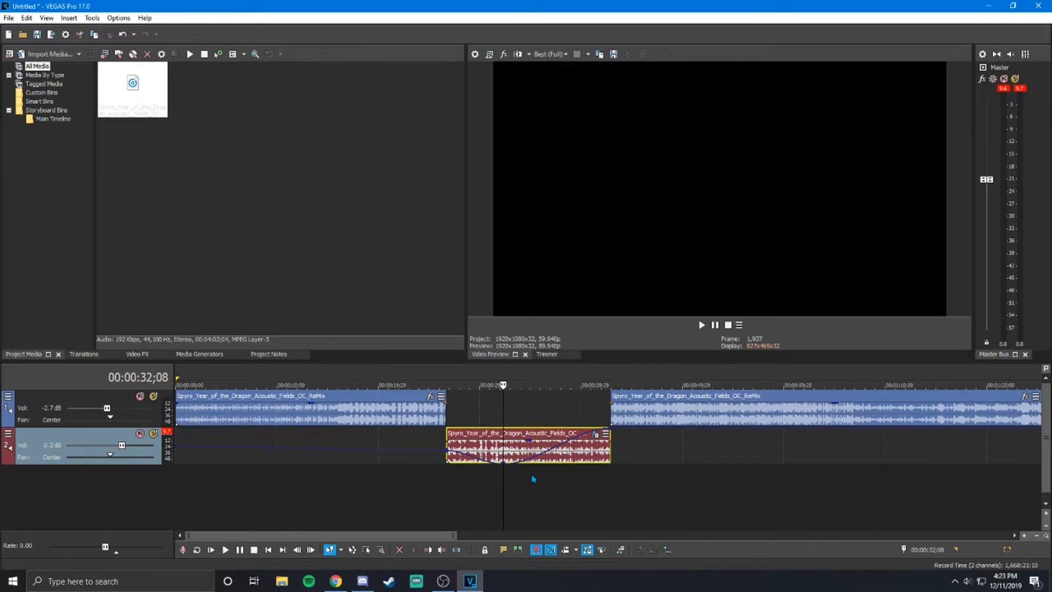
pyautogui.moveTo(554, 452)
pyautogui.mouseDown()
pyautogui.moveTo(552, 439)
pyautogui.moveTo(555, 451)
pyautogui.mouseUp()
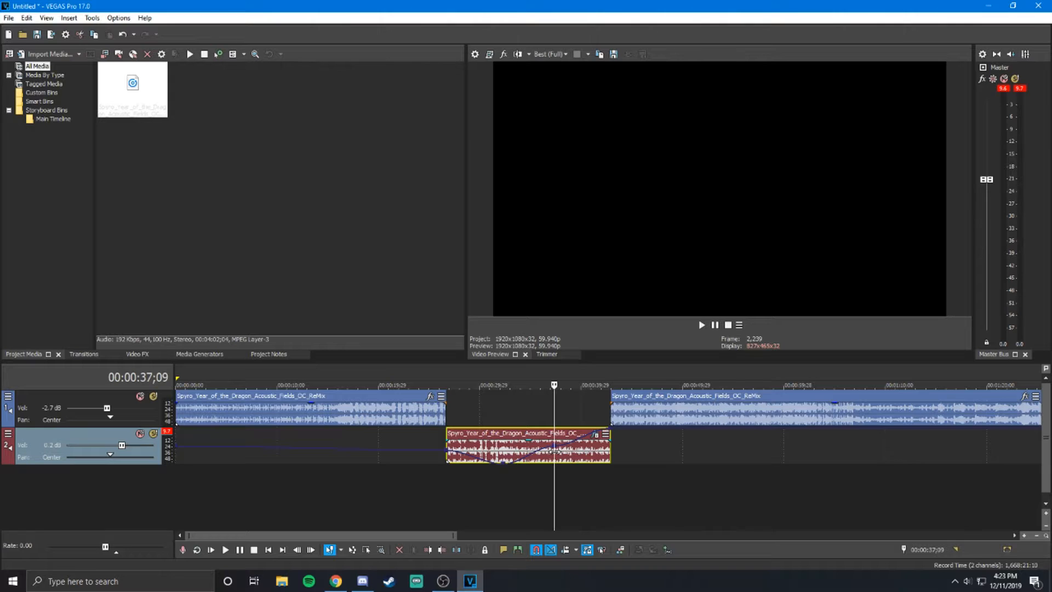
pyautogui.moveTo(595, 435); pyautogui.dragTo(594, 462)
# Play the second track's event from near its start to hear the volume rise and fall, then pause past its end.
pyautogui.click(465, 462)
pyautogui.press('space')
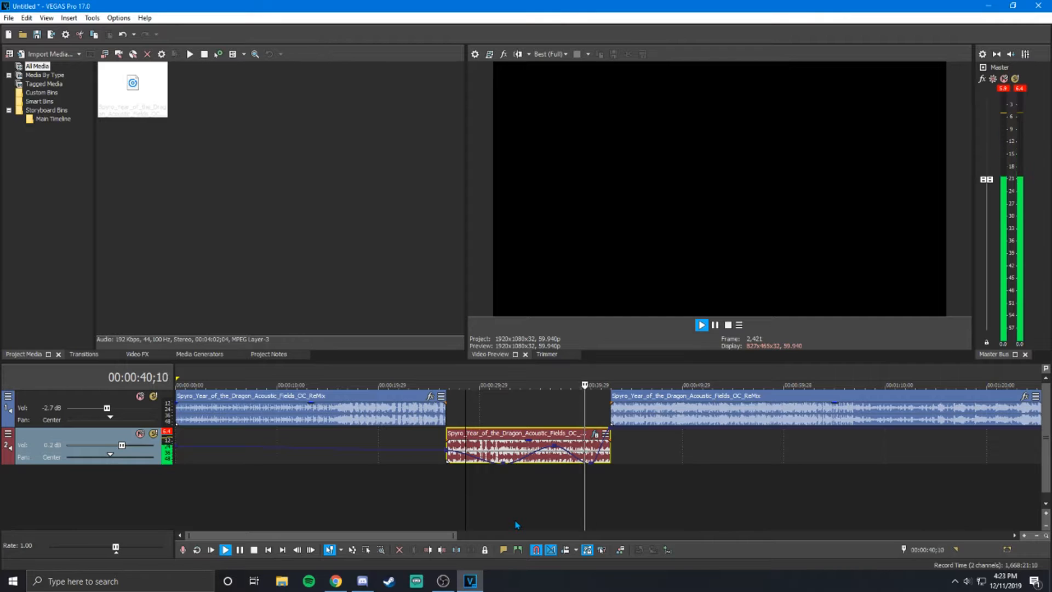
pyautogui.click(240, 550)
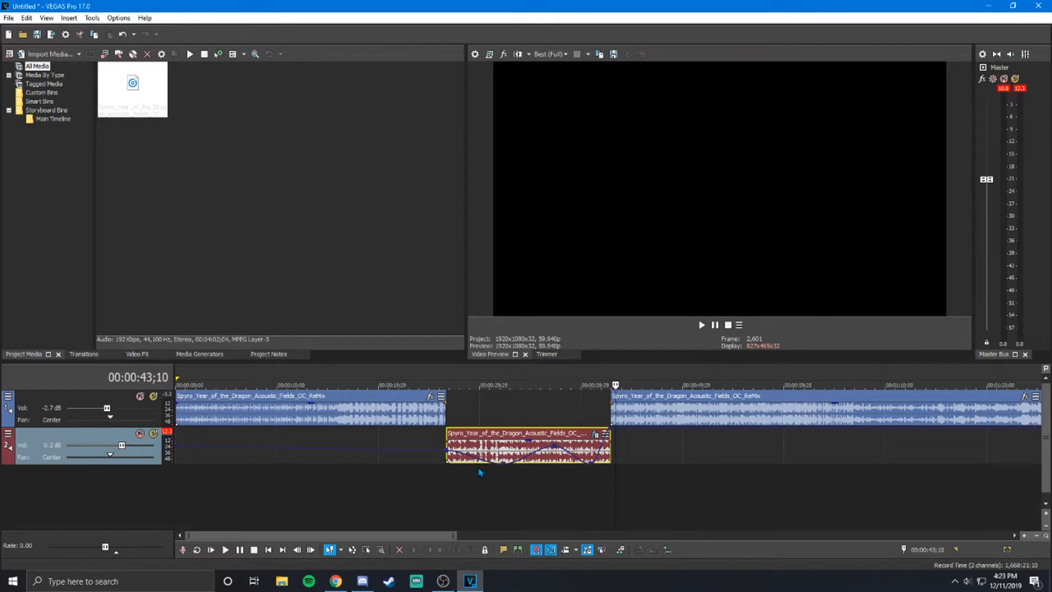
pyautogui.scroll(-4, 480, 473)
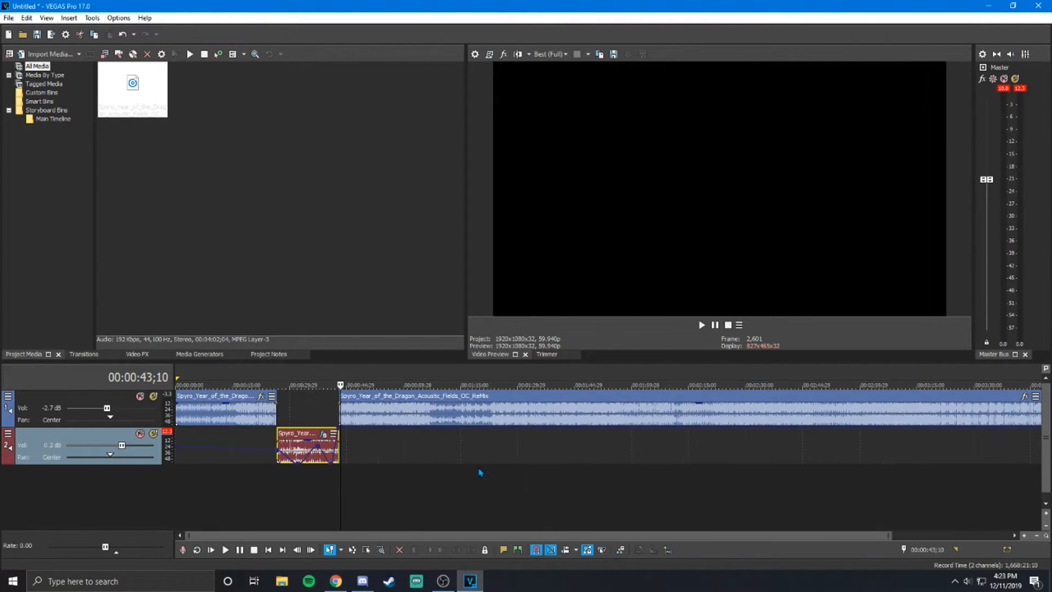
pyautogui.scroll(3, 448, 477)
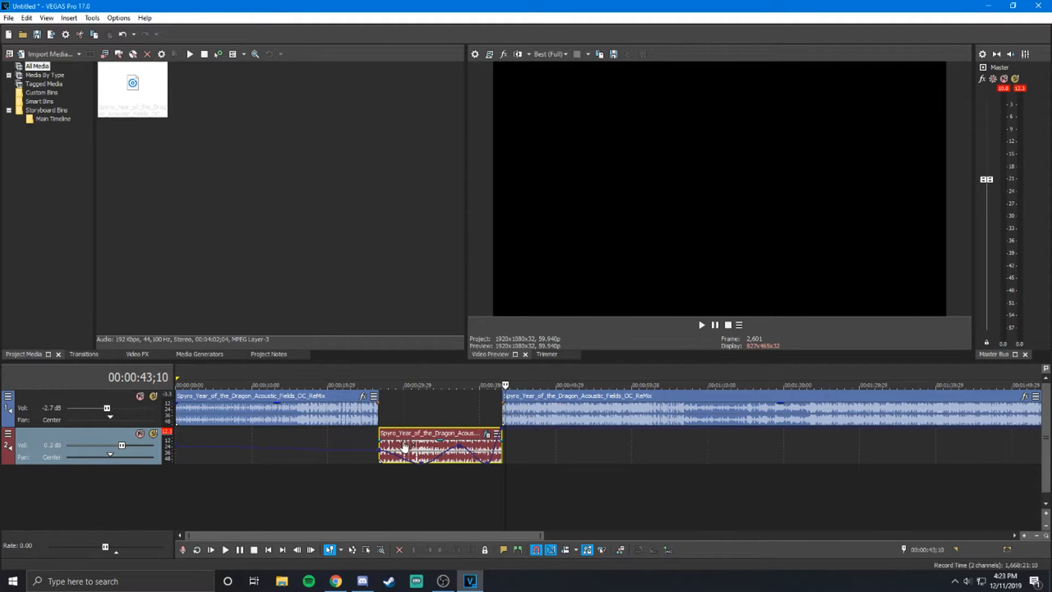
pyautogui.moveTo(561, 408)
pyautogui.moveTo(561, 408)
pyautogui.mouseDown()
pyautogui.moveTo(567, 420)
pyautogui.moveTo(573, 405)
pyautogui.mouseUp()
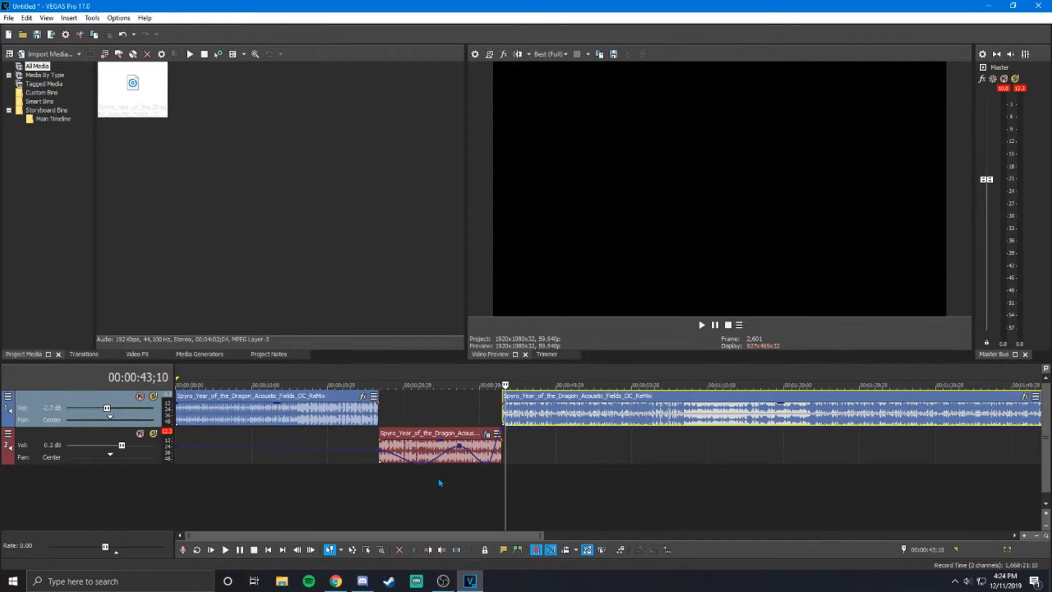
pyautogui.scroll(-3, 439, 481)
pyautogui.click(463, 408)
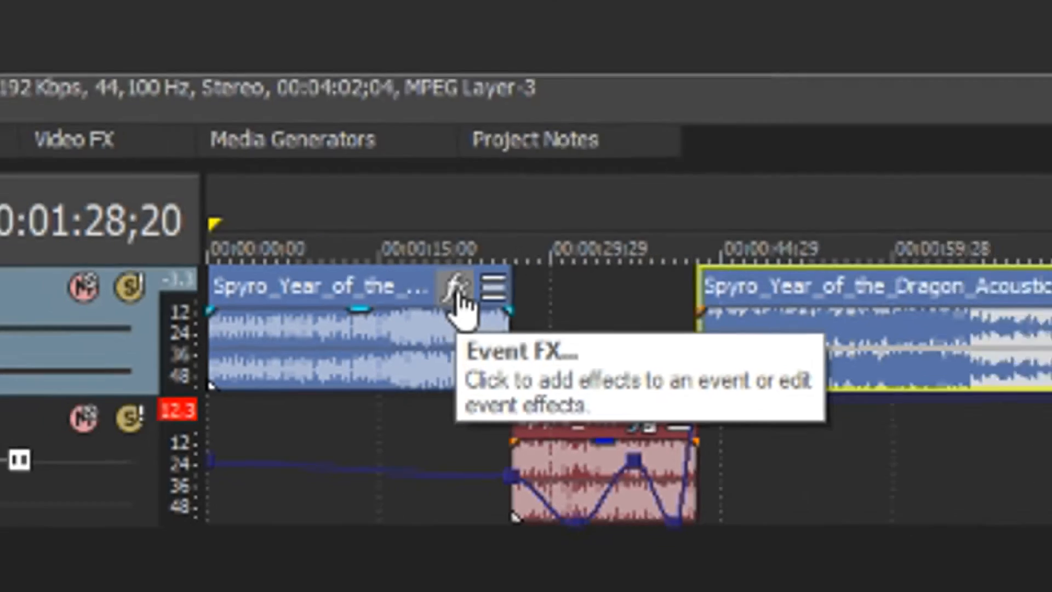
# Add eFX Reverb, Chorus, Pitch Shift, Smooth/Enhance and Distortion as event effects on the first event of the first track.
pyautogui.click(516, 258)
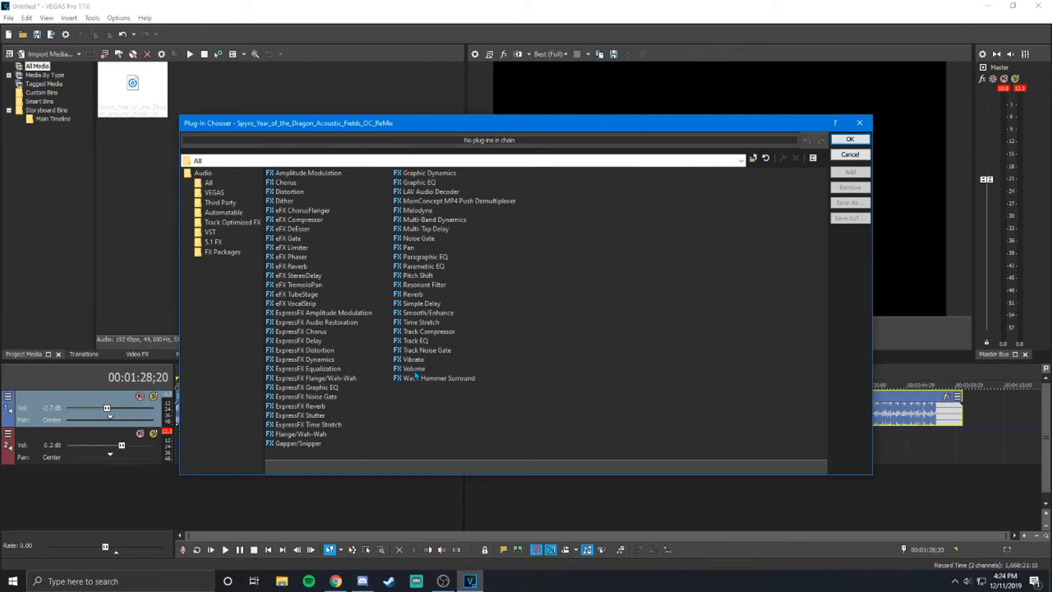
pyautogui.click(304, 266)
pyautogui.click(850, 172)
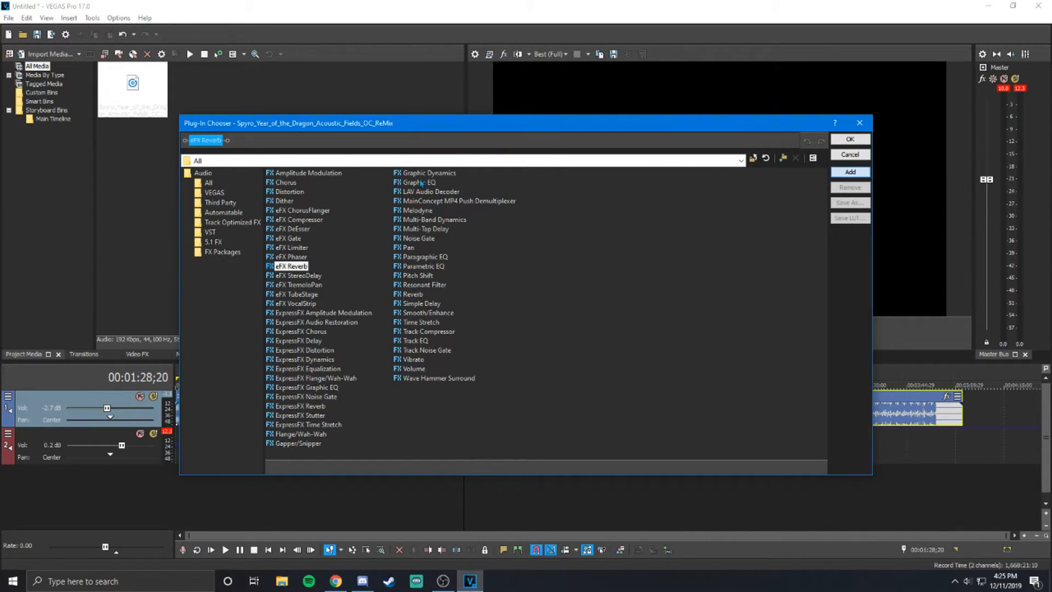
pyautogui.click(850, 172)
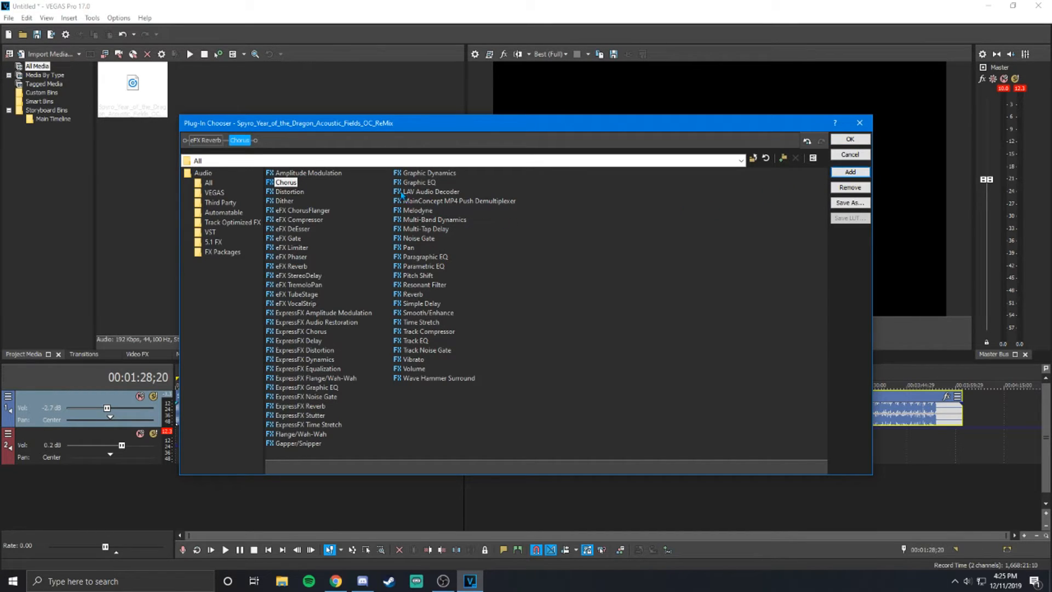
pyautogui.click(415, 278)
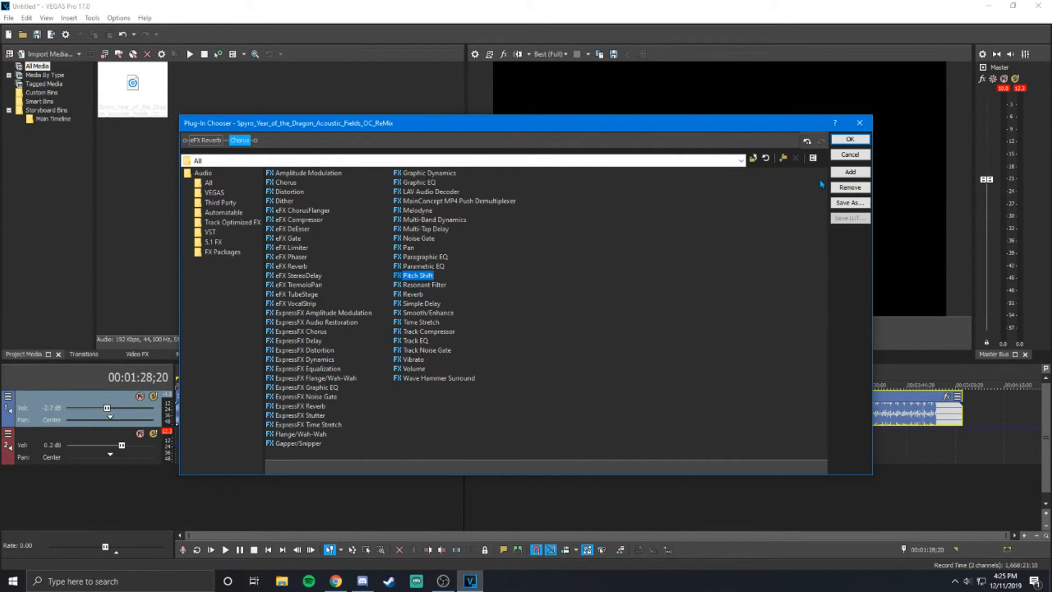
pyautogui.click(849, 173)
pyautogui.click(426, 314)
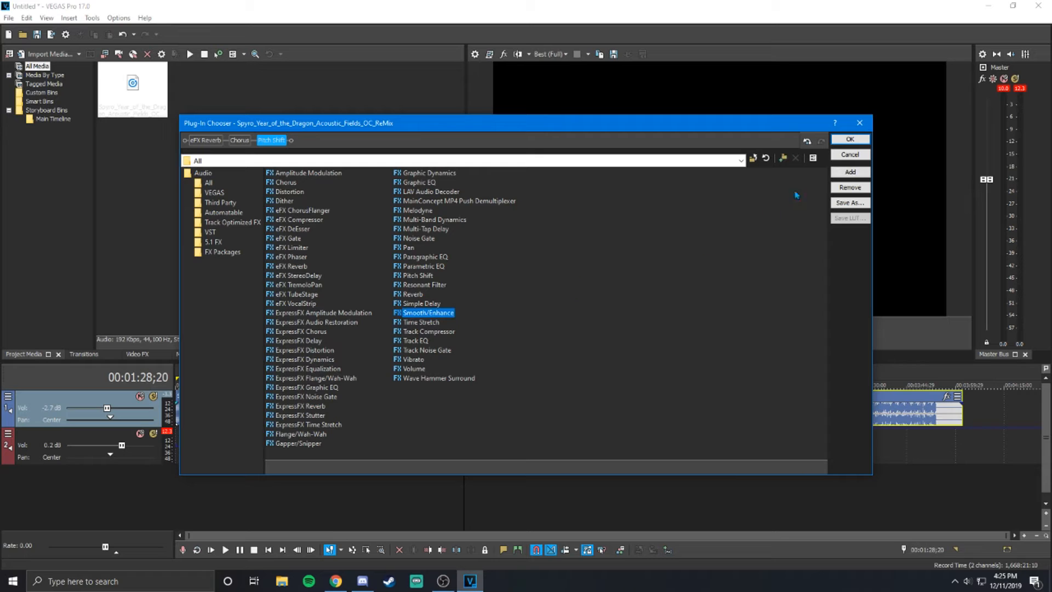
pyautogui.click(850, 172)
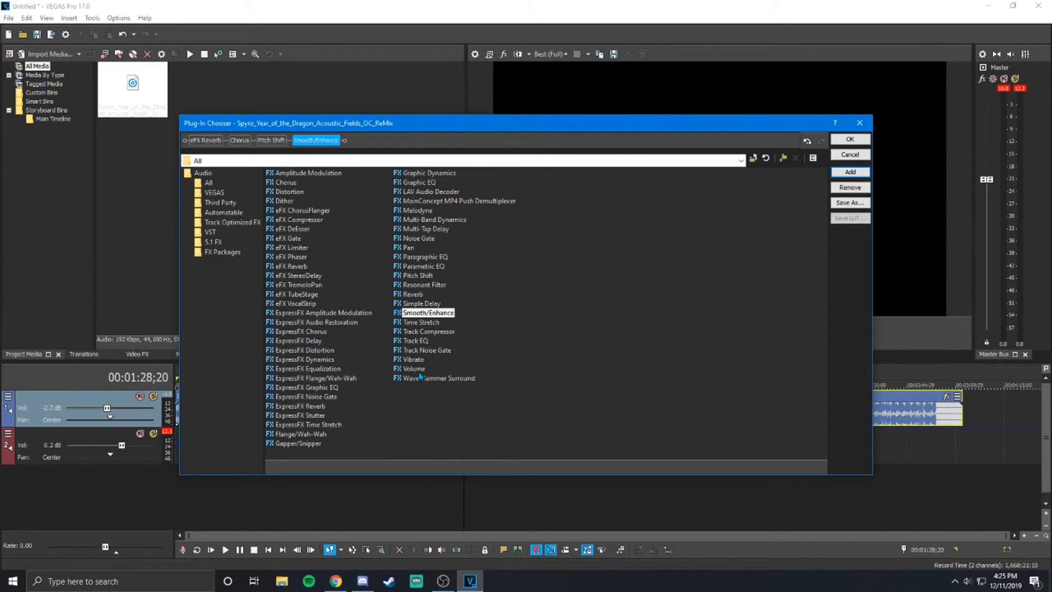
pyautogui.doubleClick(290, 192)
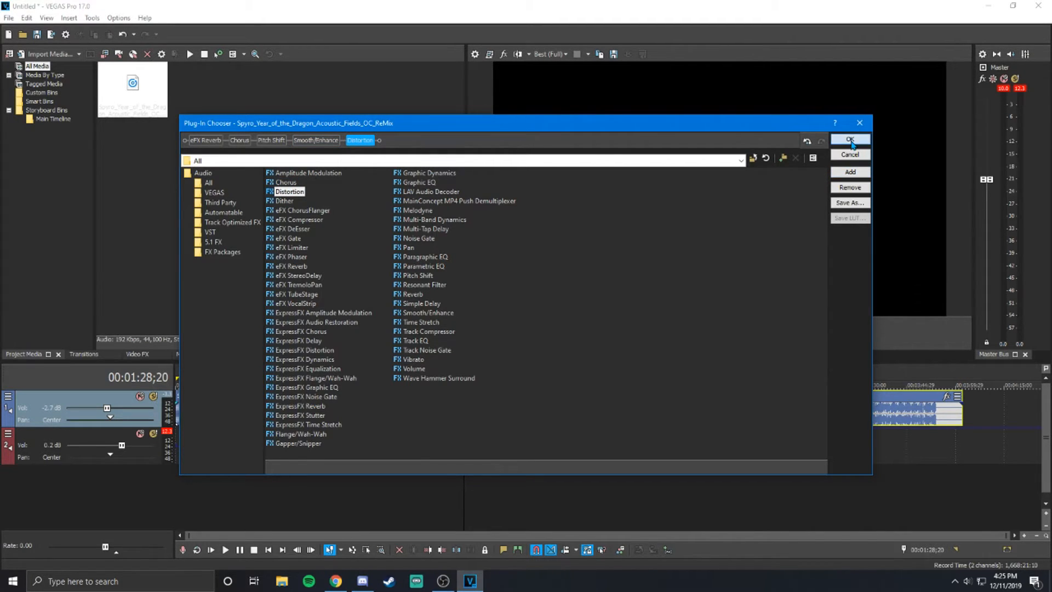
pyautogui.click(850, 140)
# Widen the Audio Event FX window to show the whole effect chain and look through each effect's settings, ending on eFX Reverb.
pyautogui.moveTo(331, 227); pyautogui.dragTo(499, 235)
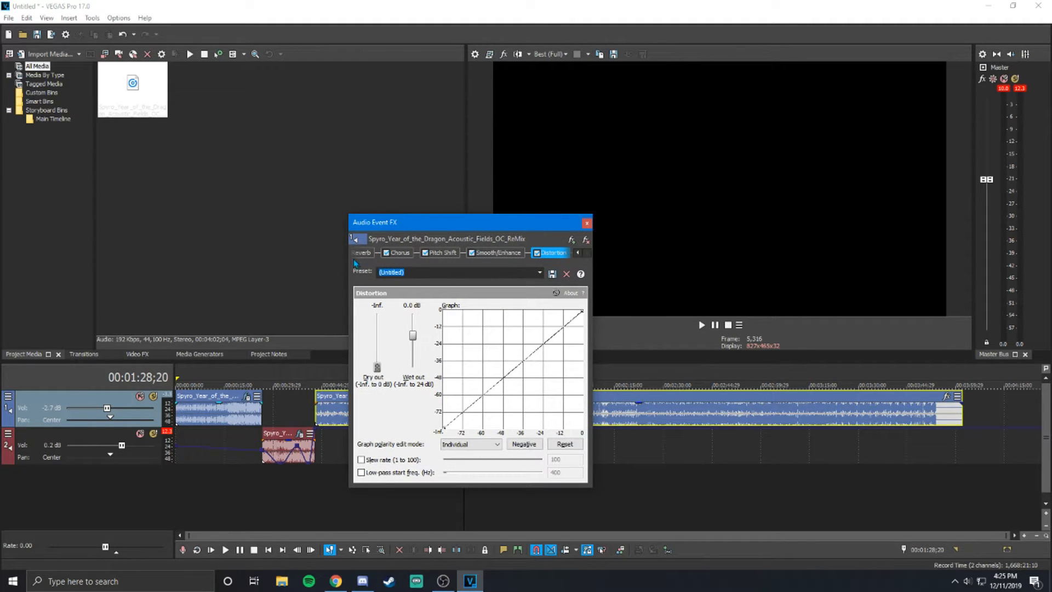
pyautogui.moveTo(349, 255); pyautogui.dragTo(270, 254)
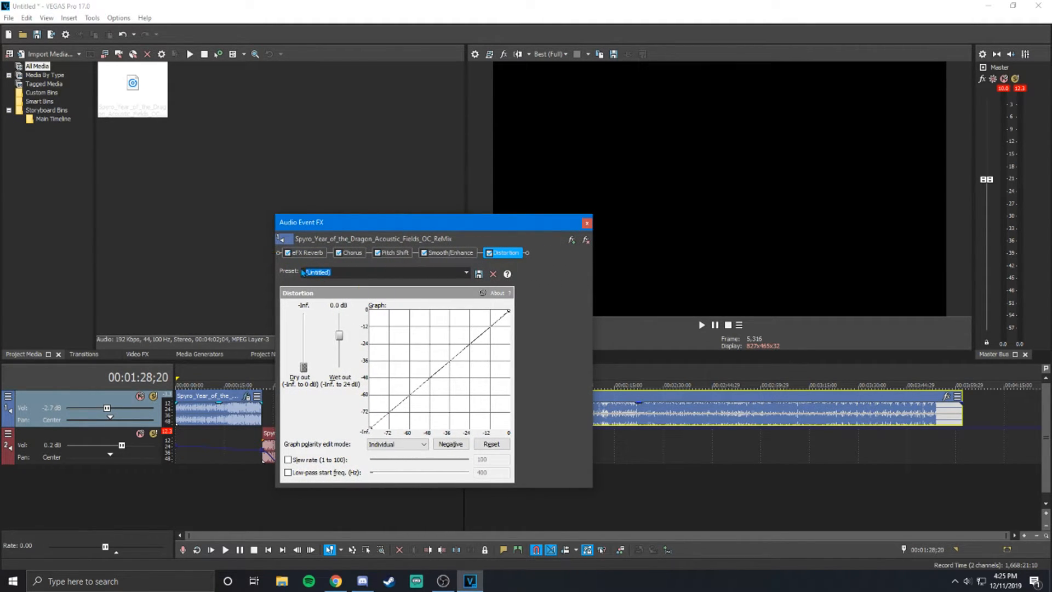
pyautogui.click(305, 253)
pyautogui.click(352, 253)
pyautogui.click(392, 252)
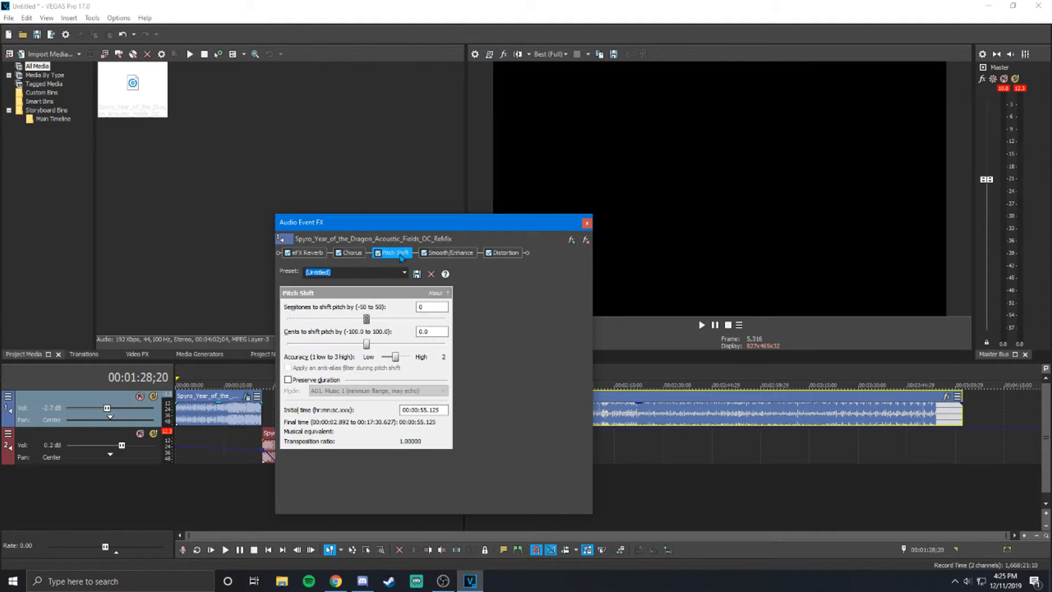
pyautogui.click(449, 253)
pyautogui.click(503, 252)
pyautogui.click(296, 255)
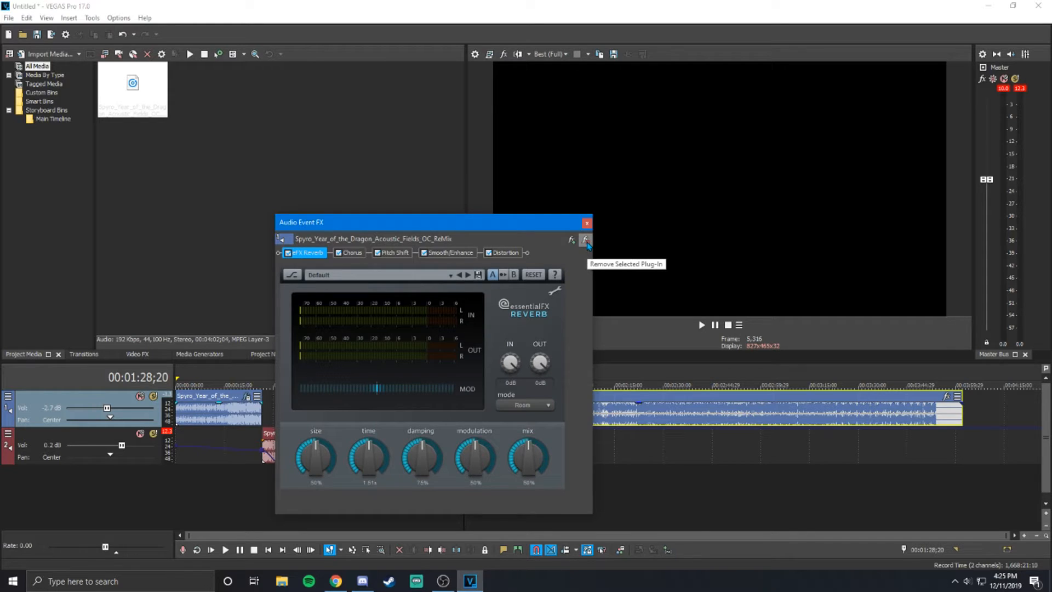
# Remove eFX Reverb from the event's effect chain and add the Reverb plug-in after Distortion.
pyautogui.click(586, 241)
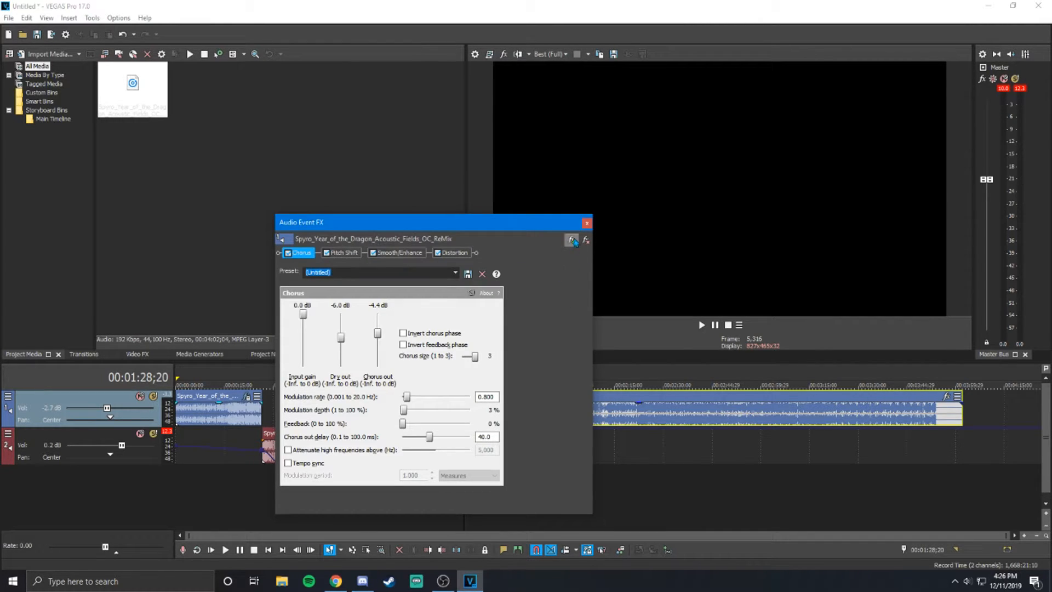
pyautogui.click(572, 241)
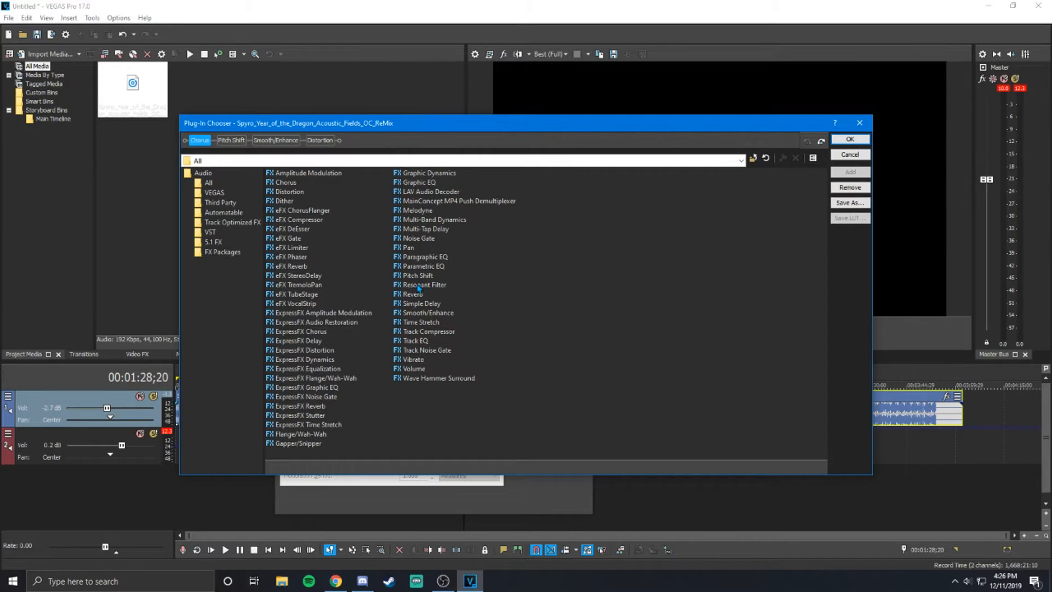
pyautogui.click(418, 296)
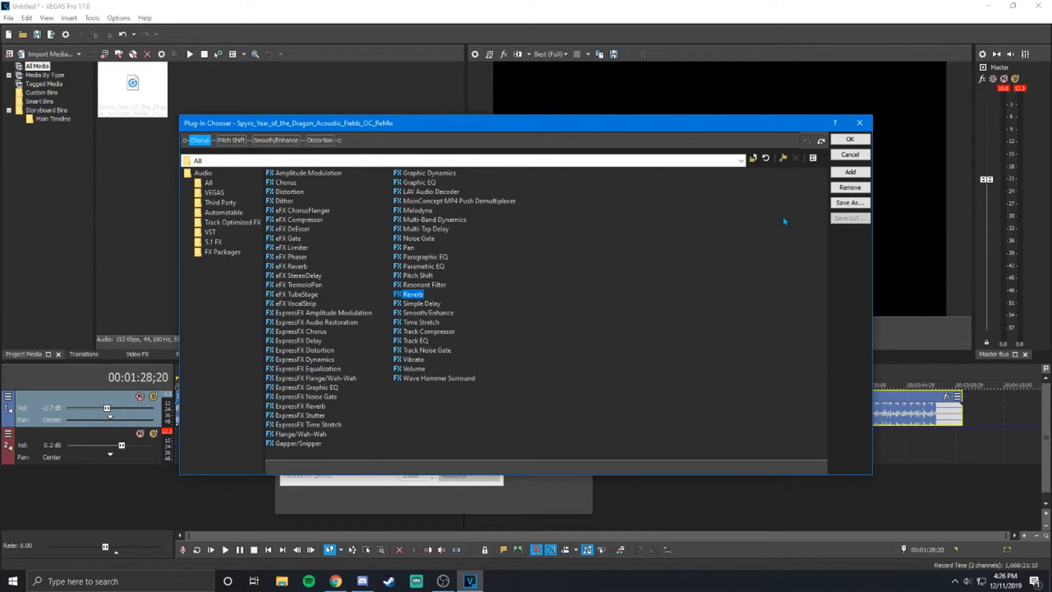
pyautogui.click(851, 173)
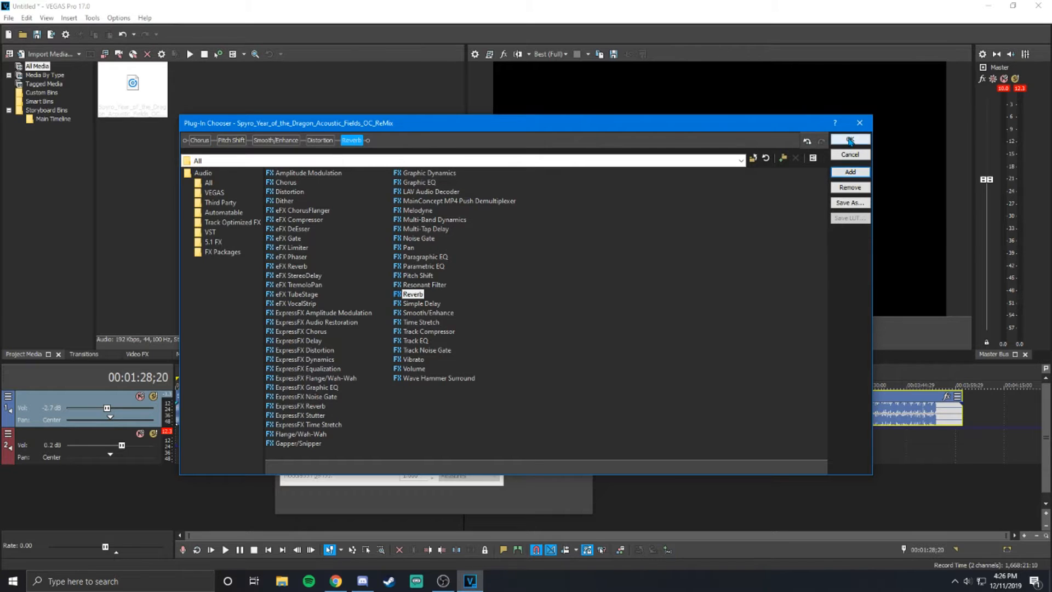
pyautogui.click(850, 140)
# Examine the settings of the Chorus, Pitch Shift, Smooth/Enhance, Distortion and Reverb effects in the event's chain.
pyautogui.moveTo(459, 222); pyautogui.dragTo(486, 213)
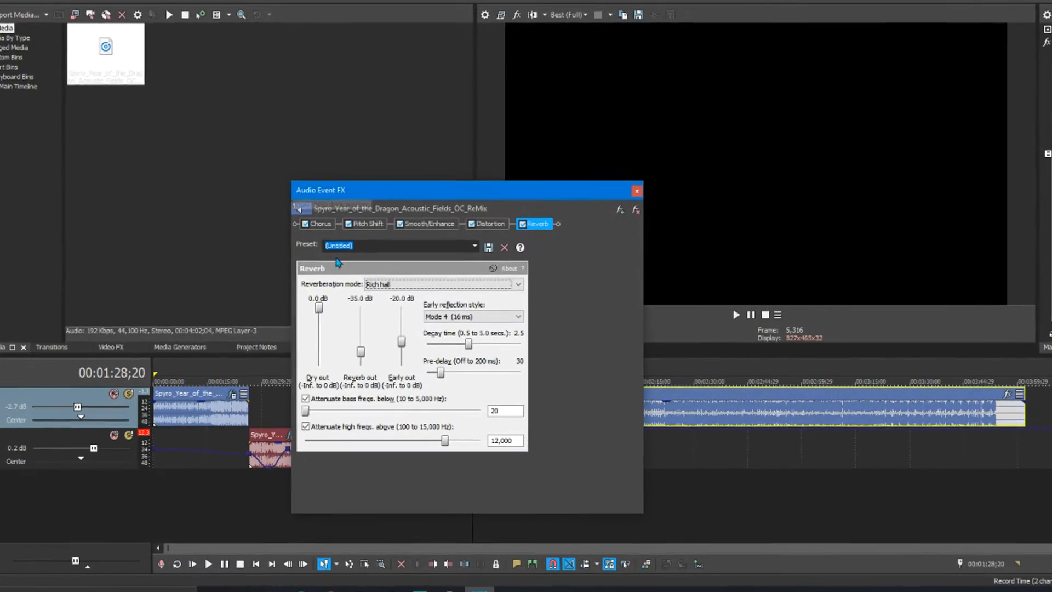
pyautogui.click(329, 243)
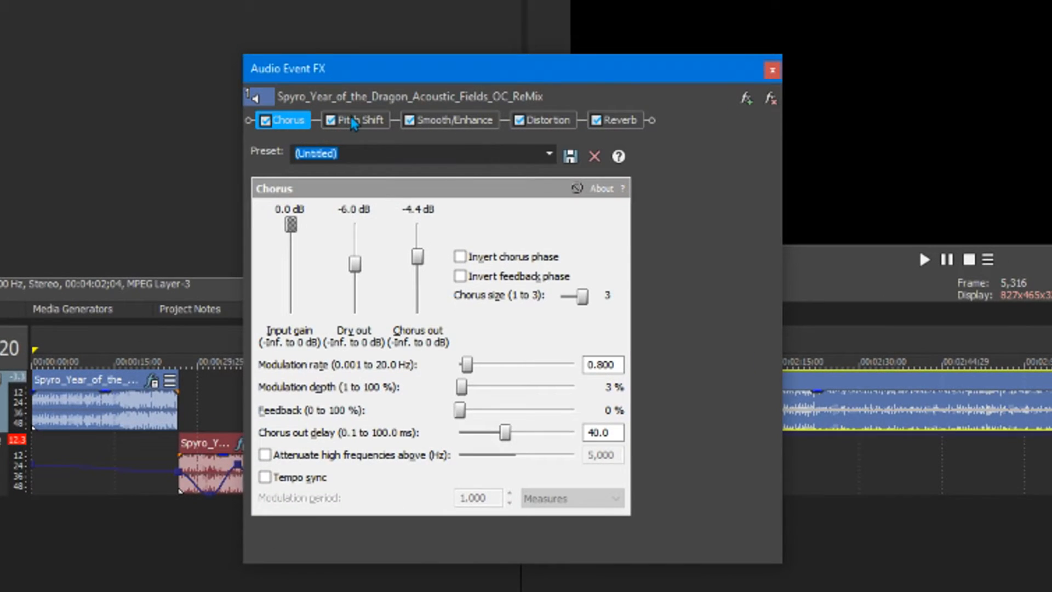
pyautogui.click(353, 121)
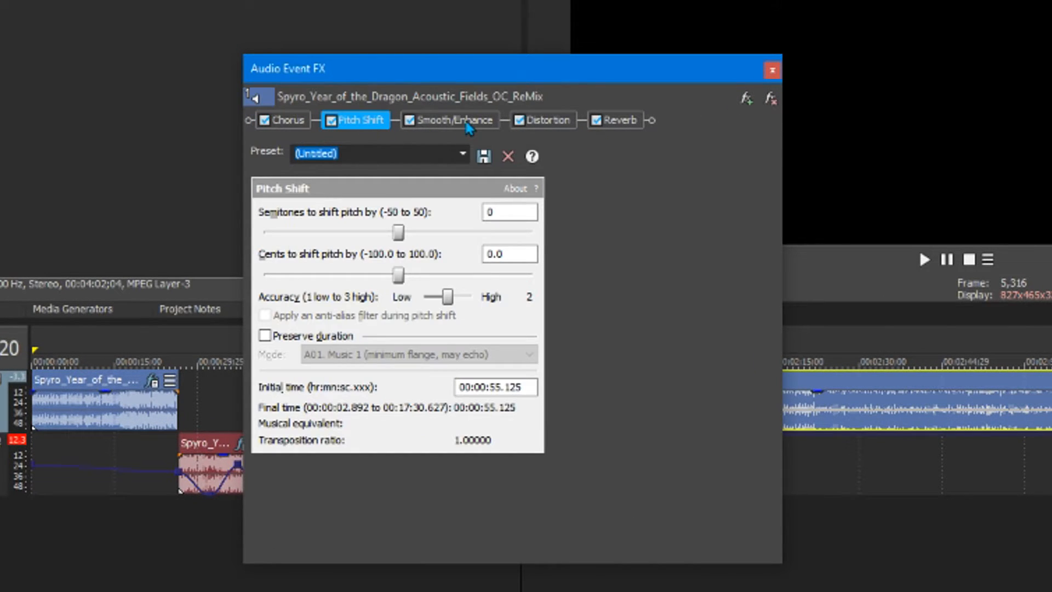
pyautogui.click(469, 126)
pyautogui.click(566, 127)
pyautogui.click(617, 121)
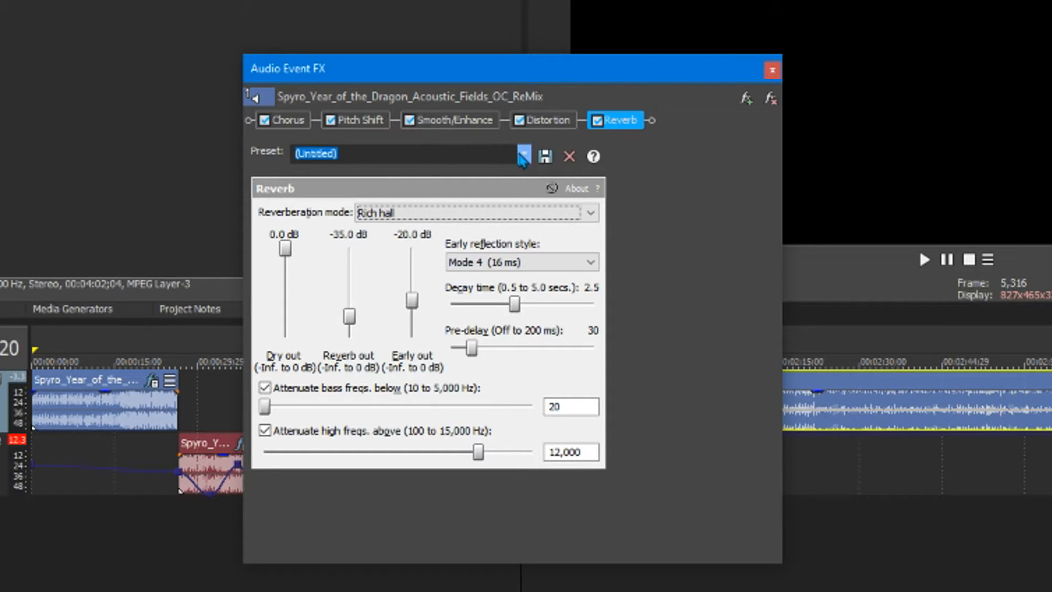
pyautogui.click(554, 122)
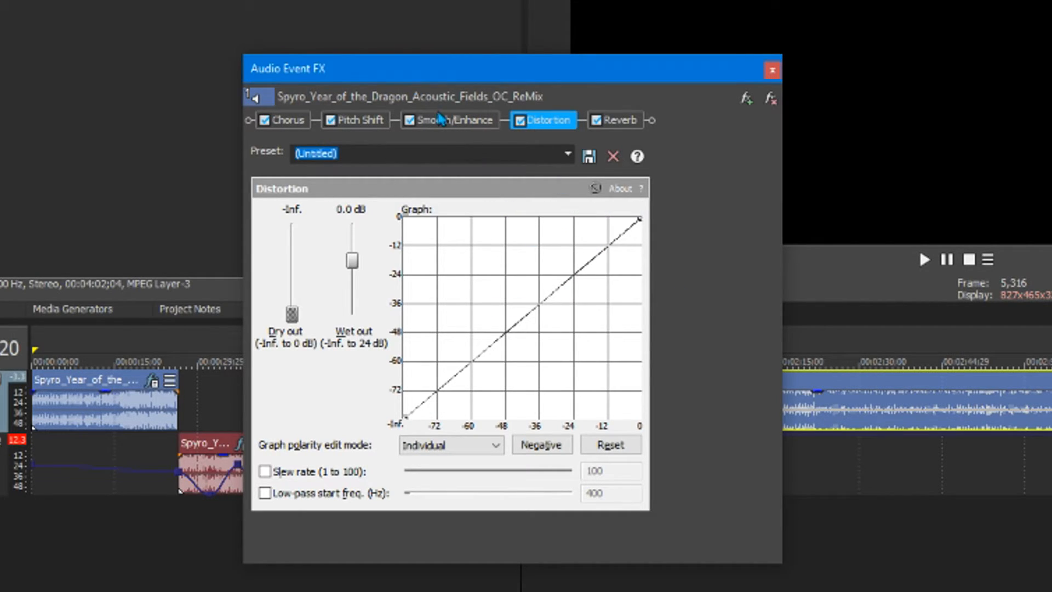
# Adjust the Smooth/Enhance effect's Operation amount, trying the Smooth side and moving it to the Enhance side.
pyautogui.click(447, 120)
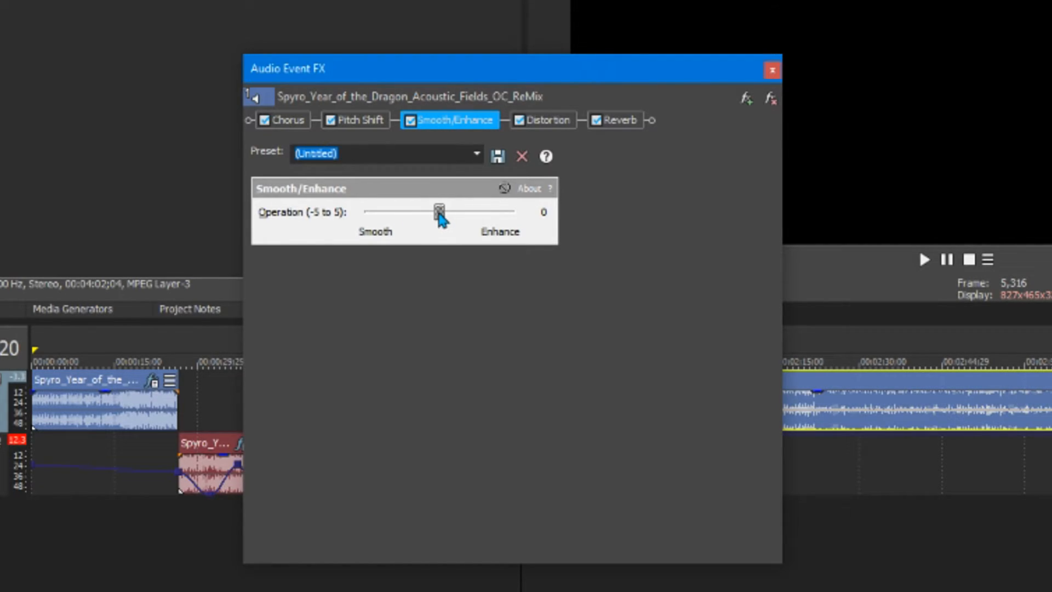
pyautogui.moveTo(393, 217); pyautogui.dragTo(410, 217)
pyautogui.moveTo(411, 218); pyautogui.dragTo(470, 222)
# Enable Preserve duration in the Pitch Shift effect and set its mode to A03. Music 3 (less echo).
pyautogui.click(366, 119)
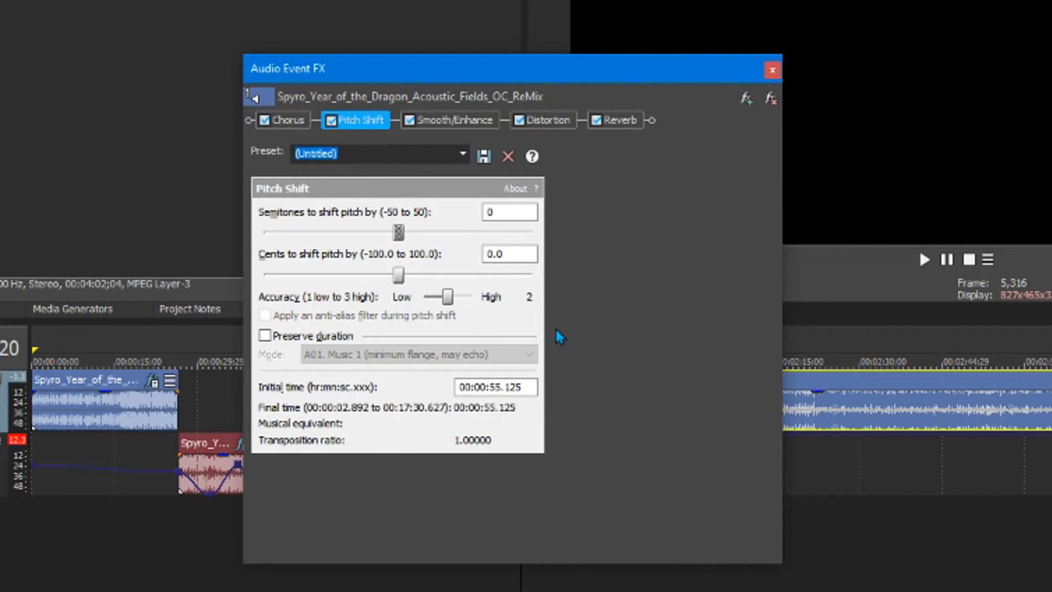
pyautogui.click(264, 337)
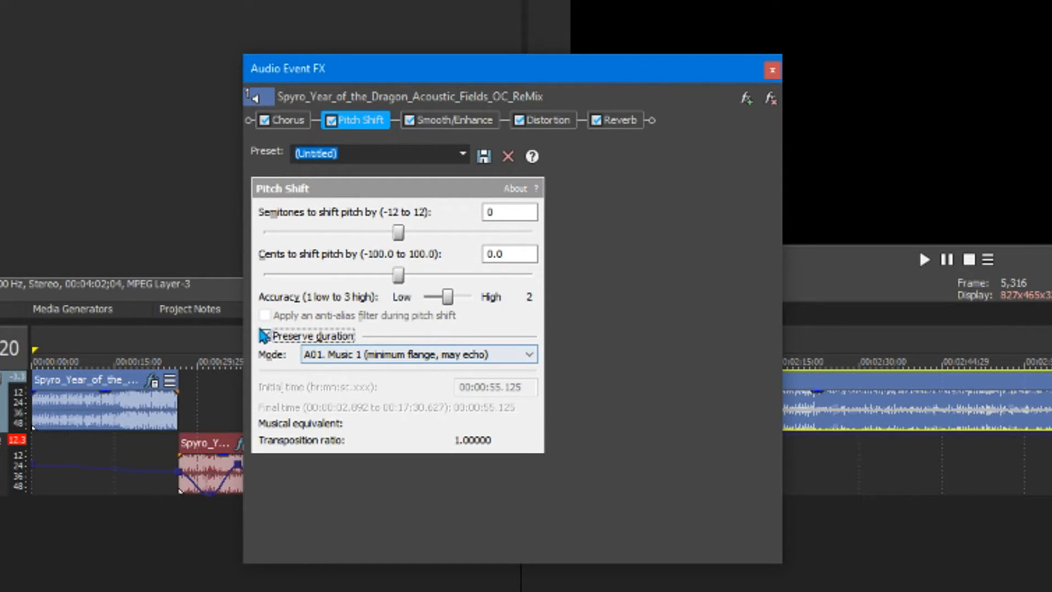
pyautogui.click(265, 336)
pyautogui.click(265, 336)
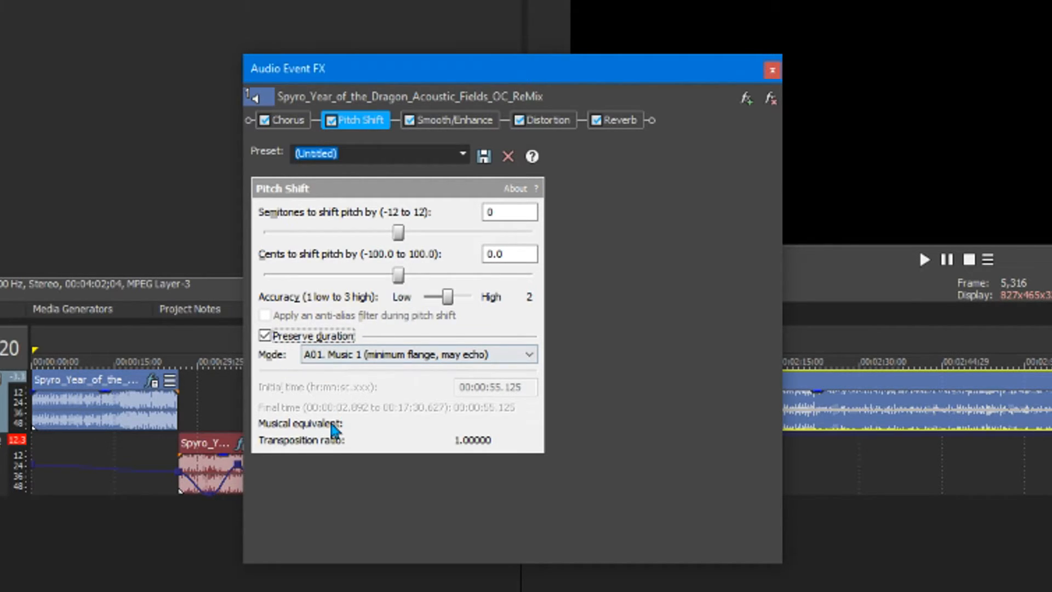
pyautogui.click(369, 356)
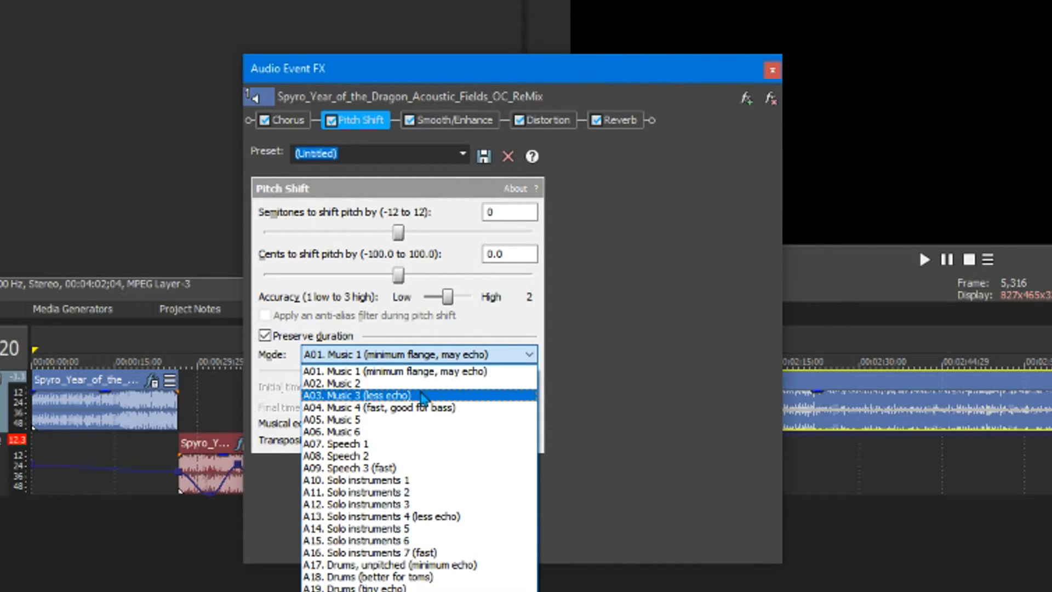
pyautogui.click(366, 395)
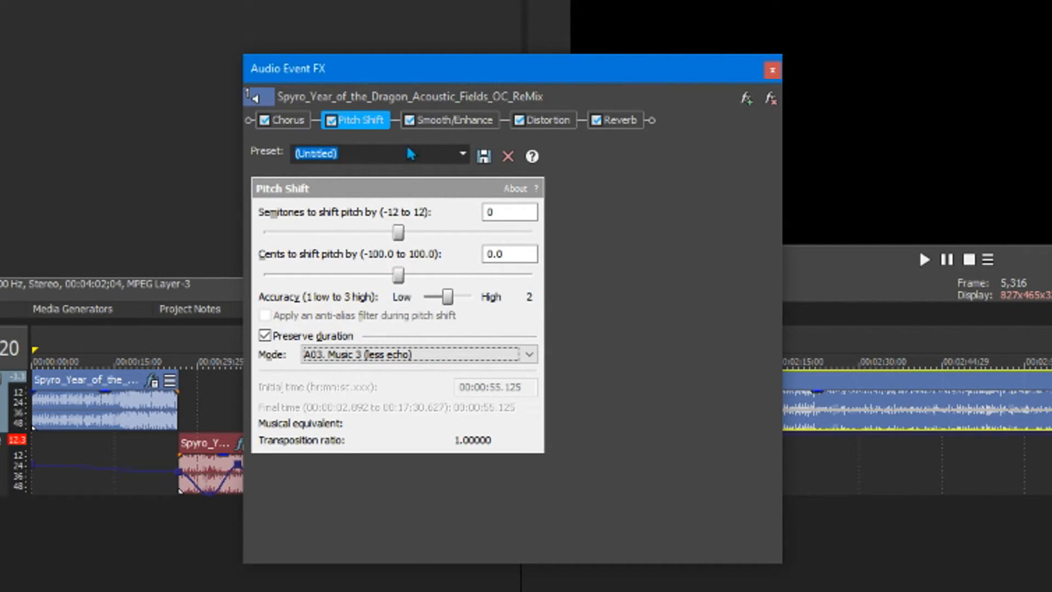
# Bypass the Distortion, Reverb, Smooth/Enhance and Chorus effects in the event's chain, keeping only Pitch Shift enabled.
pyautogui.click(519, 120)
pyautogui.click(597, 123)
pyautogui.click(411, 121)
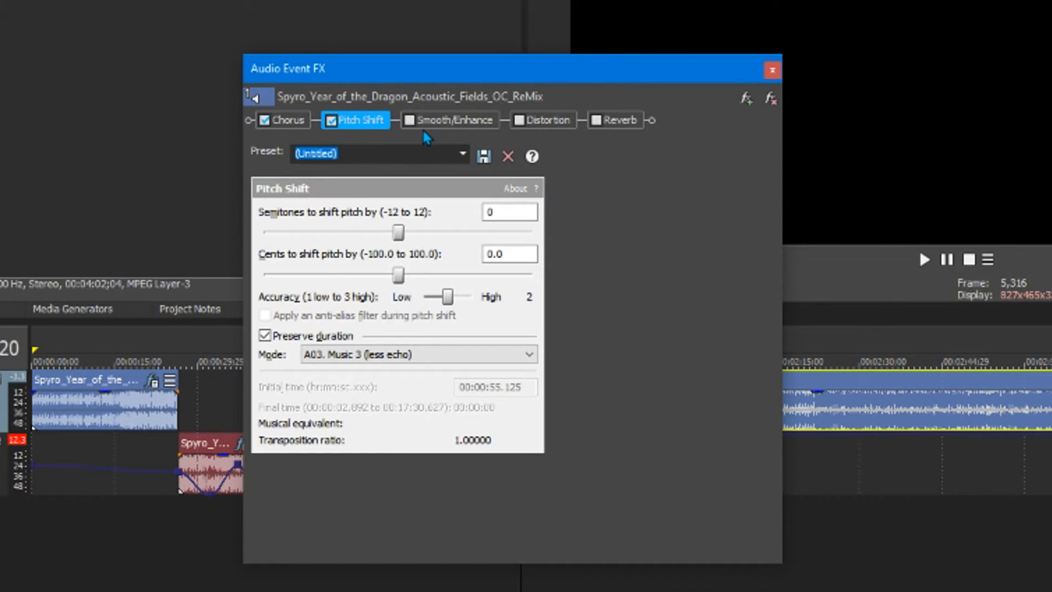
pyautogui.click(264, 120)
# Shift the first event's pitch by 5 semitones and play part of the event to preview it.
pyautogui.moveTo(399, 235); pyautogui.dragTo(456, 236)
pyautogui.moveTo(546, 72); pyautogui.dragTo(757, 42)
pyautogui.click(126, 409)
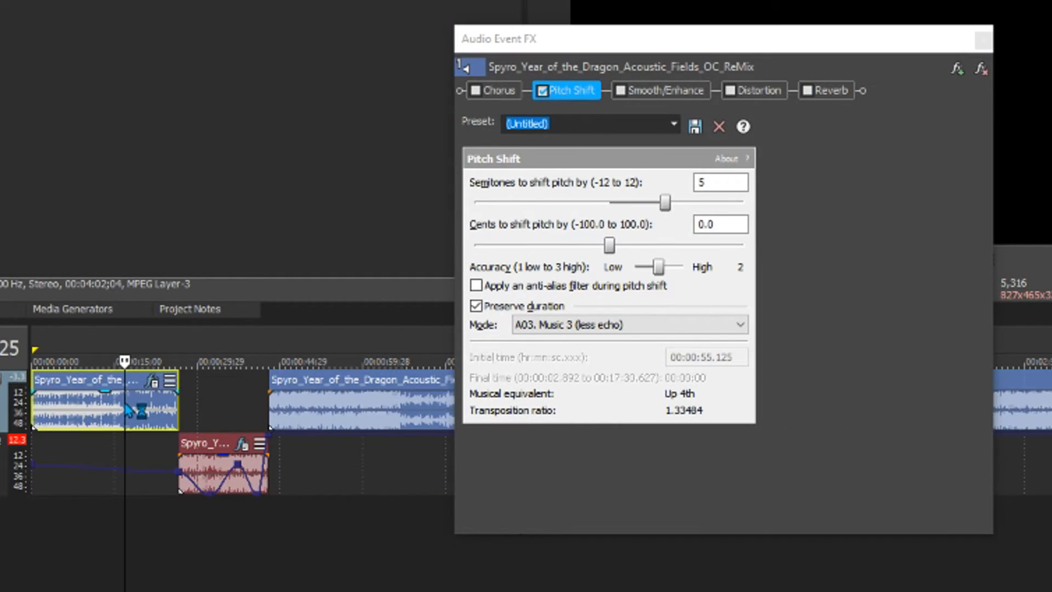
pyautogui.press('space')
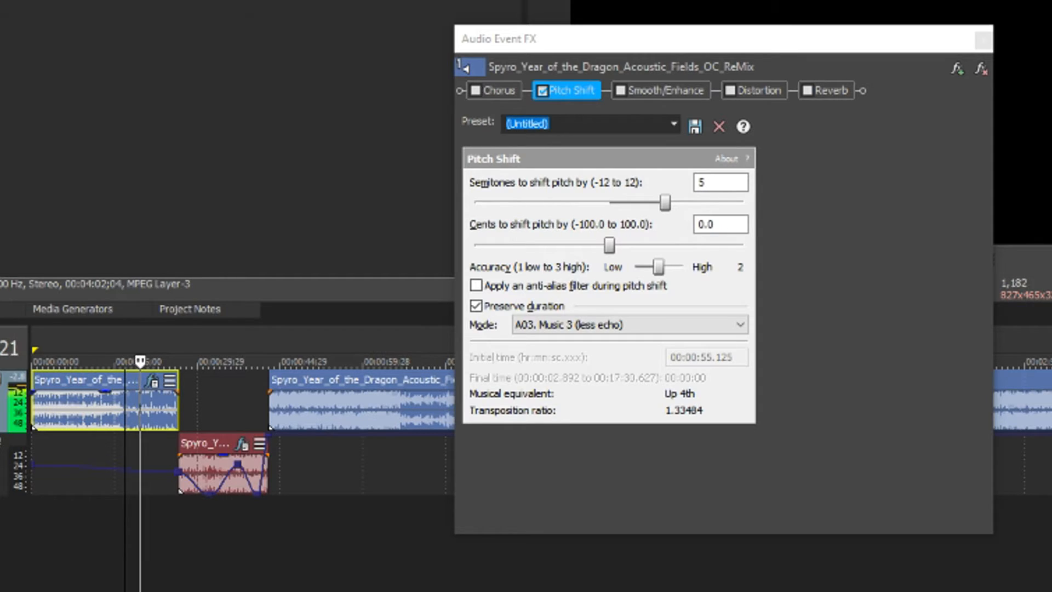
pyautogui.press('Return')
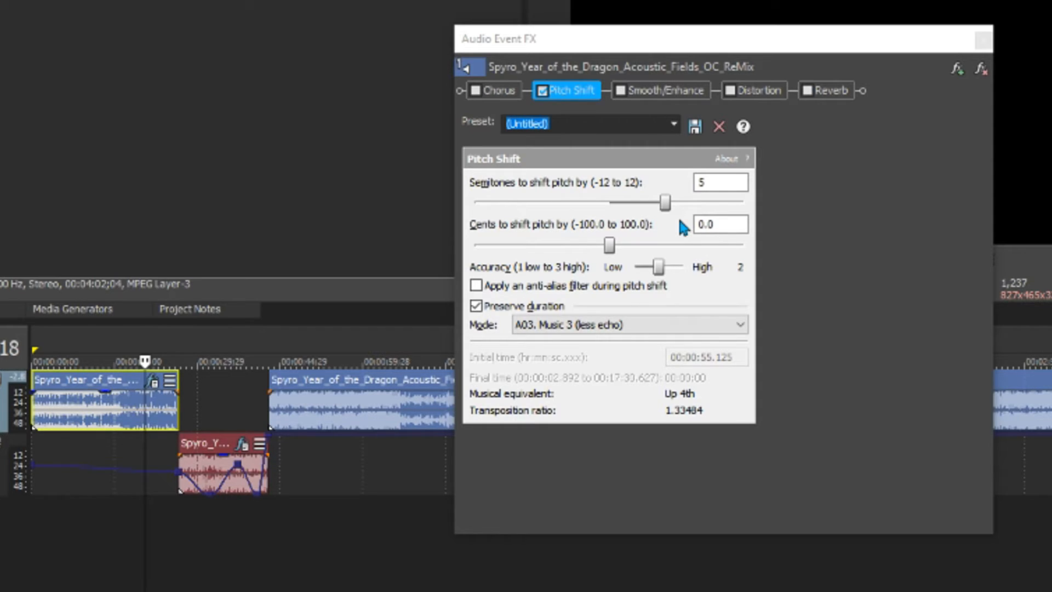
# Preview the first event with its pitch shifted by -5 semitones and reset the shift to 0 semitones.
pyautogui.moveTo(665, 204); pyautogui.dragTo(560, 204)
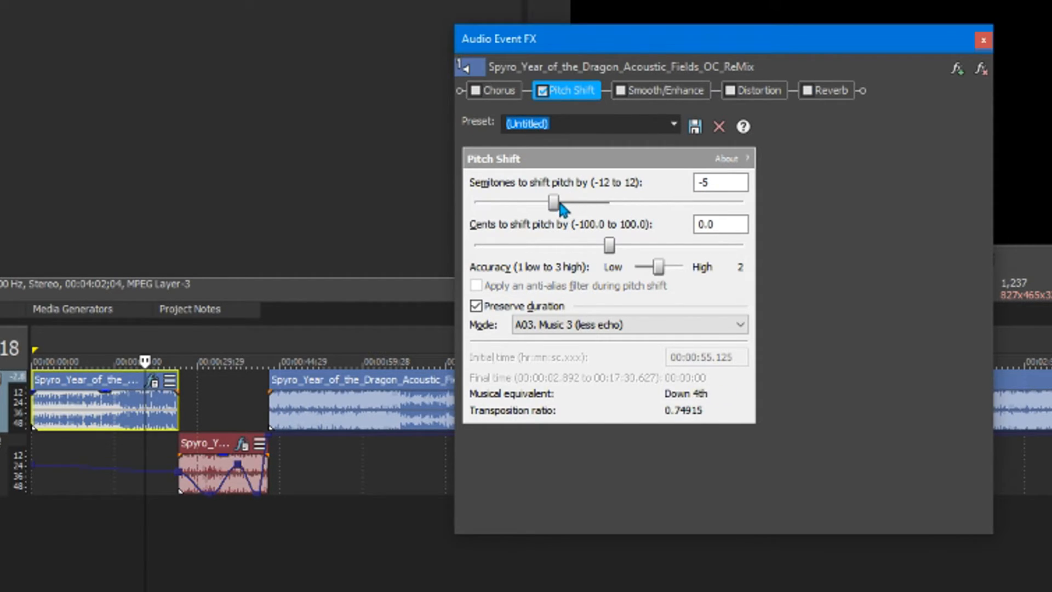
pyautogui.click(204, 568)
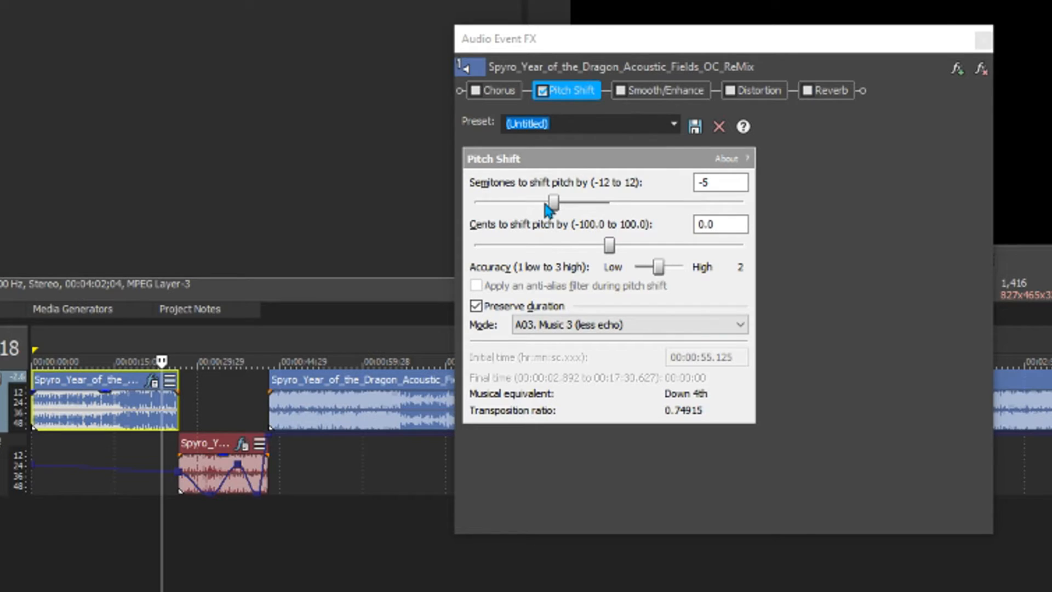
pyautogui.click(553, 212)
pyautogui.moveTo(554, 213); pyautogui.dragTo(615, 212)
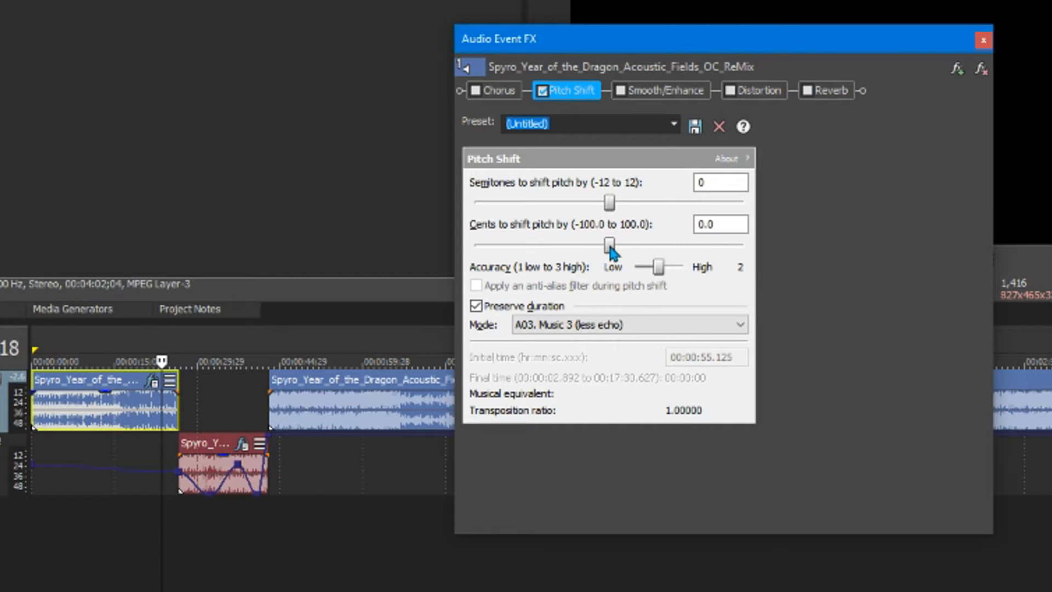
pyautogui.moveTo(610, 248)
pyautogui.mouseDown()
pyautogui.moveTo(661, 250)
pyautogui.moveTo(568, 253)
pyautogui.moveTo(611, 252)
pyautogui.mouseUp()
pyautogui.moveTo(608, 203)
pyautogui.mouseDown()
pyautogui.moveTo(668, 202)
pyautogui.moveTo(507, 205)
pyautogui.moveTo(630, 206)
pyautogui.moveTo(606, 214)
pyautogui.moveTo(542, 204)
pyautogui.moveTo(609, 204)
pyautogui.mouseUp()
# Bypass Pitch Shift and preview the first event with only Chorus enabled, bypassing Chorus after playback.
pyautogui.click(542, 91)
pyautogui.click(499, 92)
pyautogui.click(475, 90)
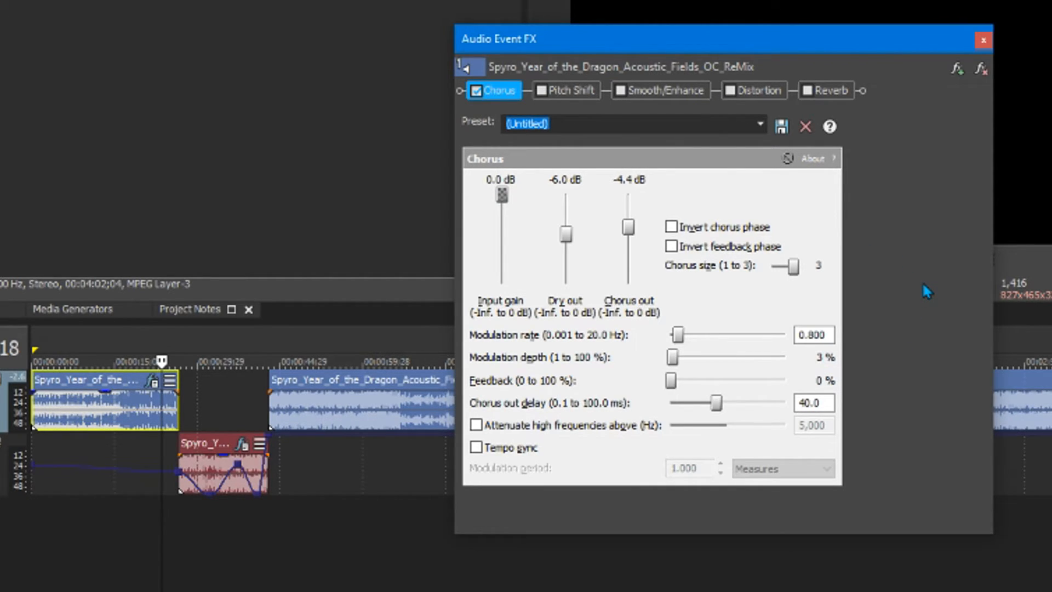
pyautogui.click(132, 423)
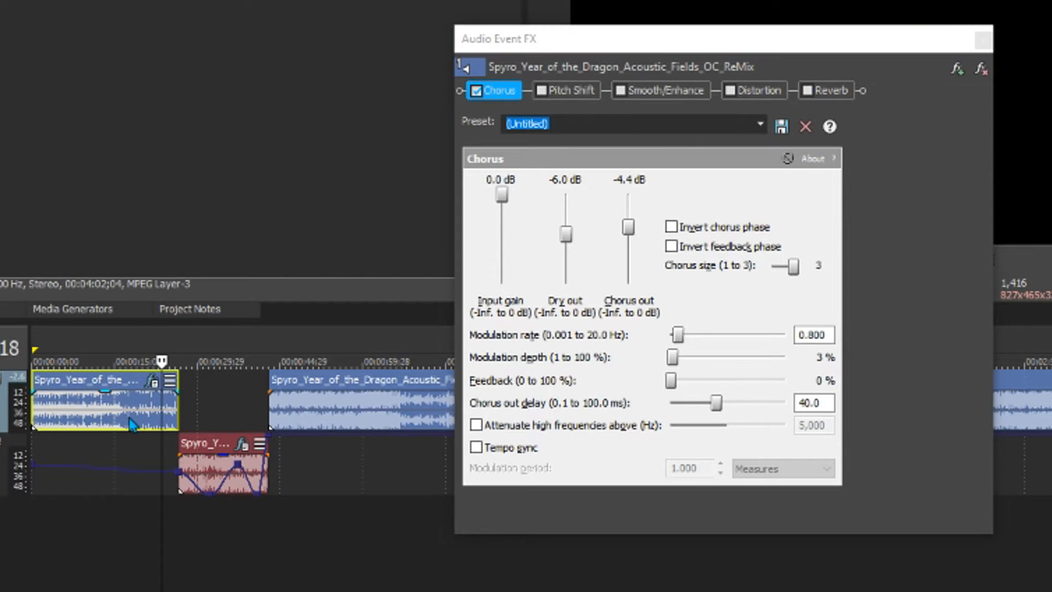
pyautogui.press('space')
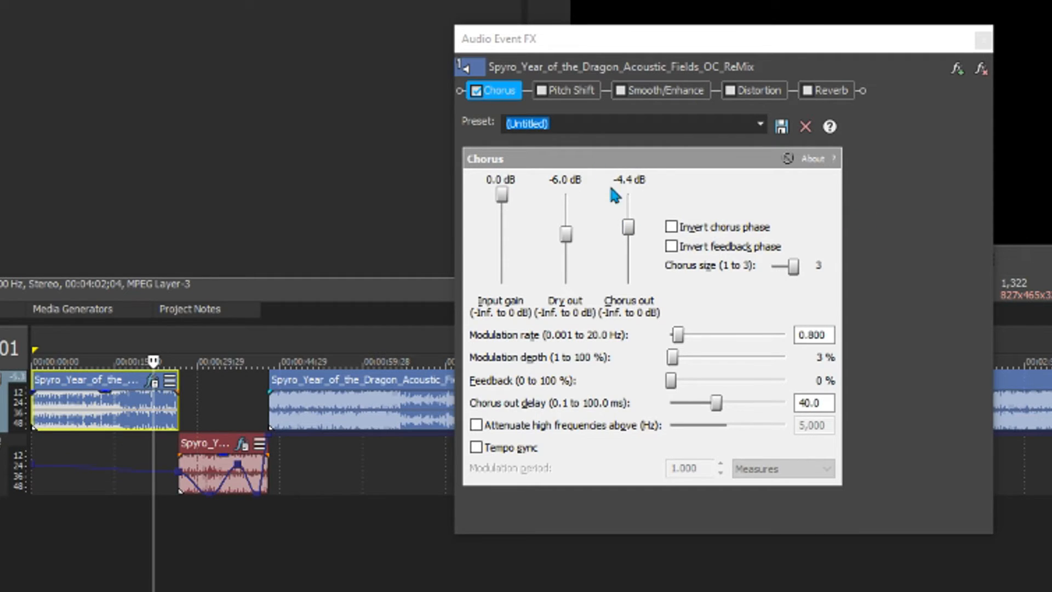
pyautogui.click(477, 90)
# Examine the settings of the Pitch Shift, Smooth/Enhance, Distortion and Reverb effects and close the event's effects window.
pyautogui.click(564, 92)
pyautogui.click(657, 91)
pyautogui.click(756, 91)
pyautogui.click(830, 91)
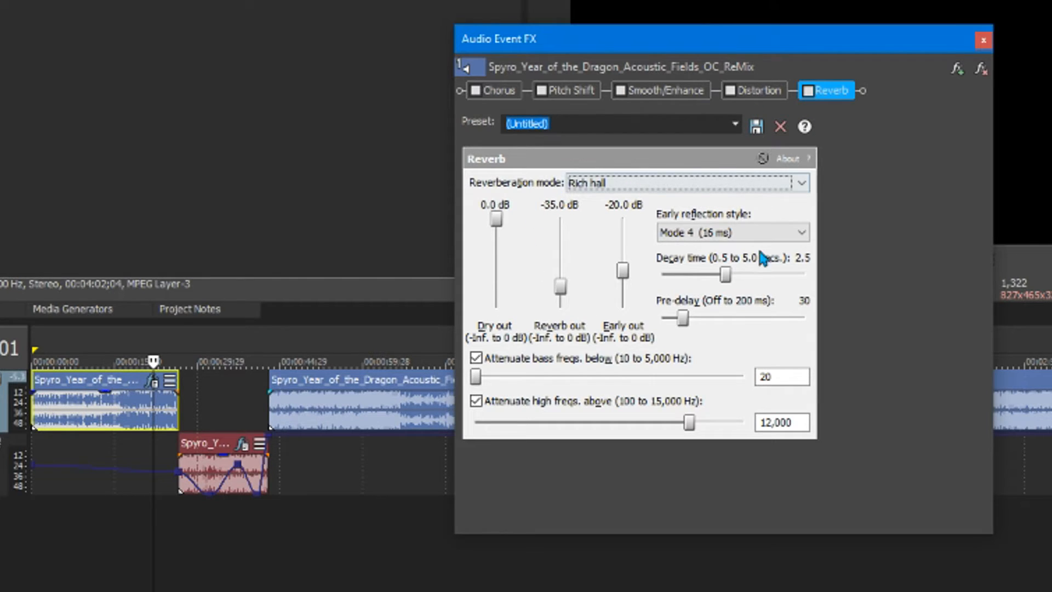
pyautogui.click(661, 91)
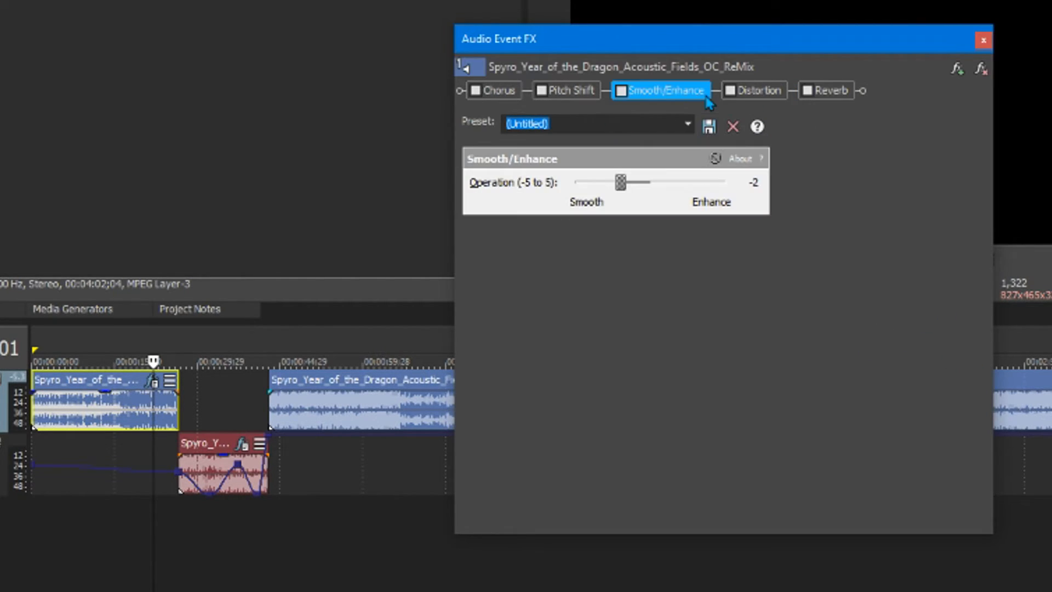
pyautogui.click(778, 91)
pyautogui.click(660, 94)
pyautogui.click(984, 40)
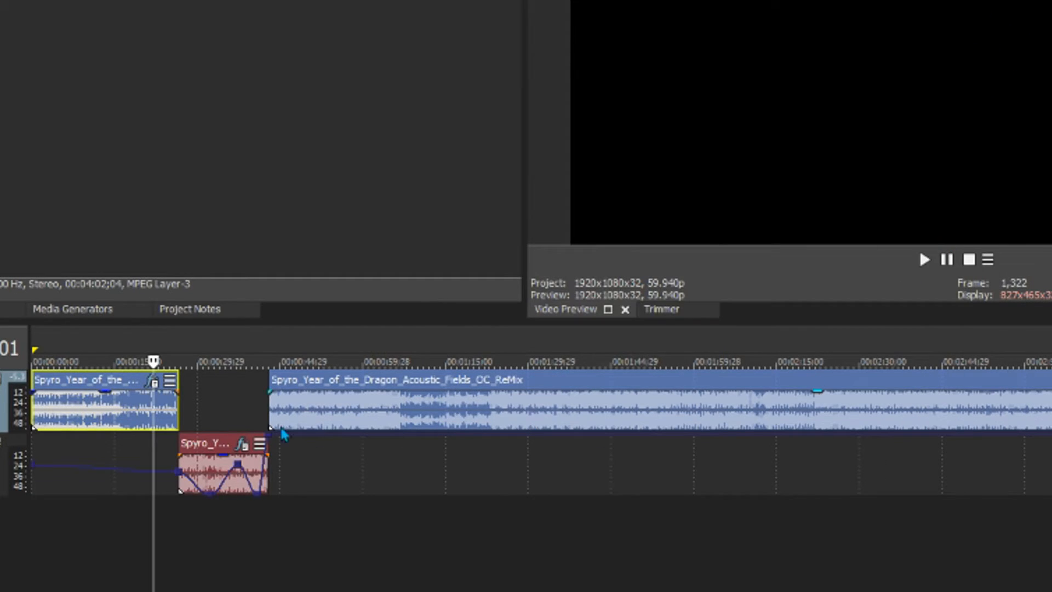
# Reopen the first event's effect chain and remove all five effects from it.
pyautogui.click(152, 381)
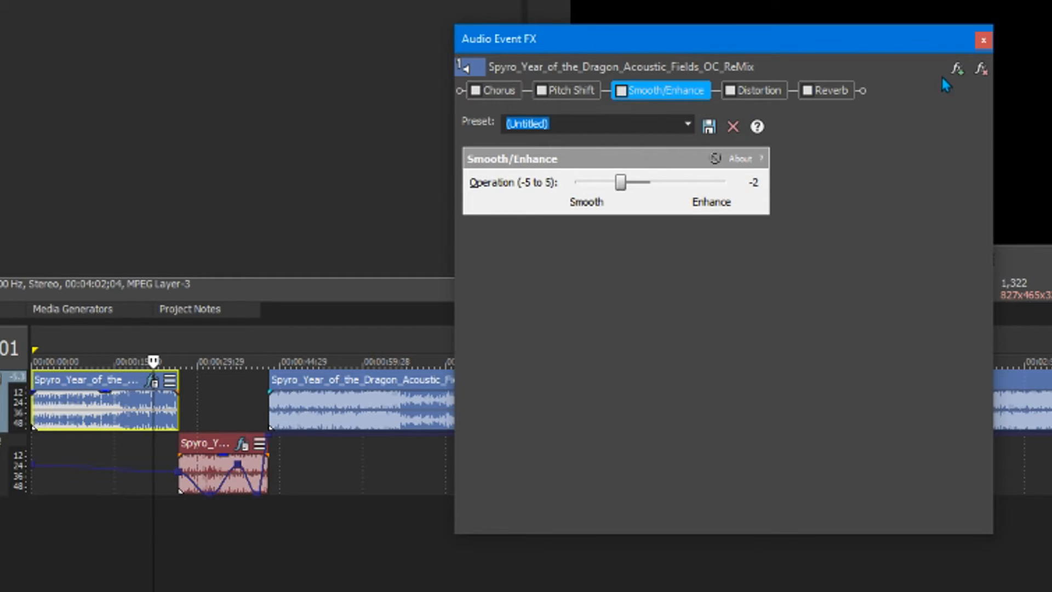
pyautogui.click(982, 71)
pyautogui.click(982, 72)
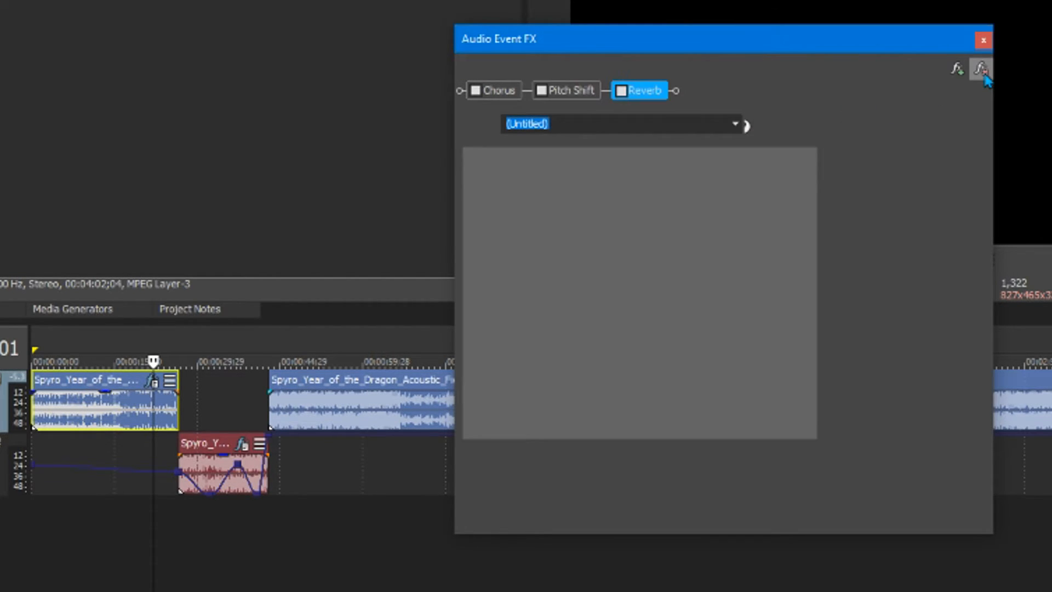
pyautogui.click(982, 69)
pyautogui.click(982, 69)
pyautogui.click(982, 69)
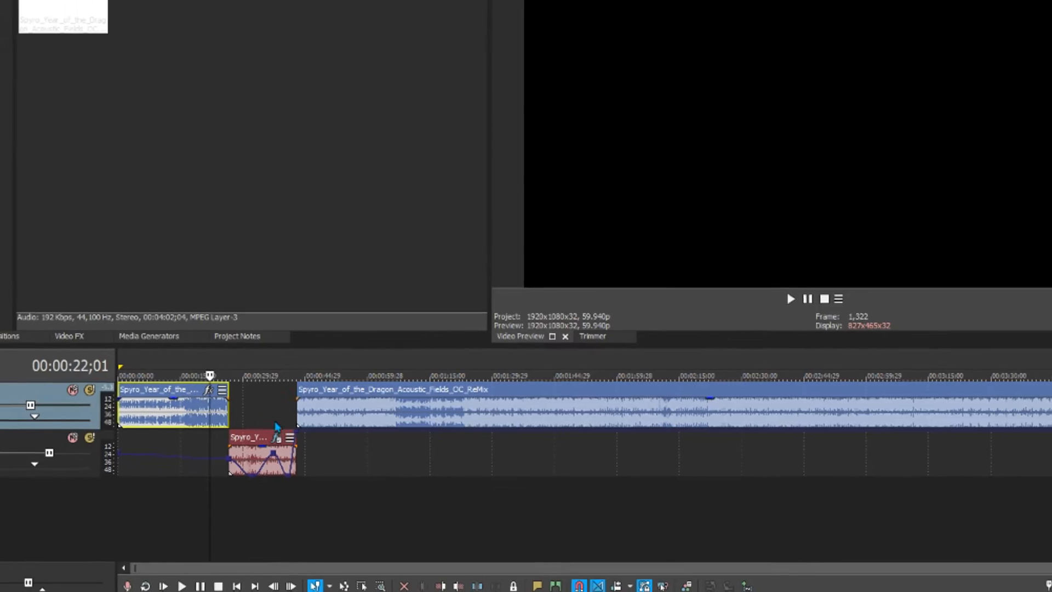
pyautogui.click(337, 409)
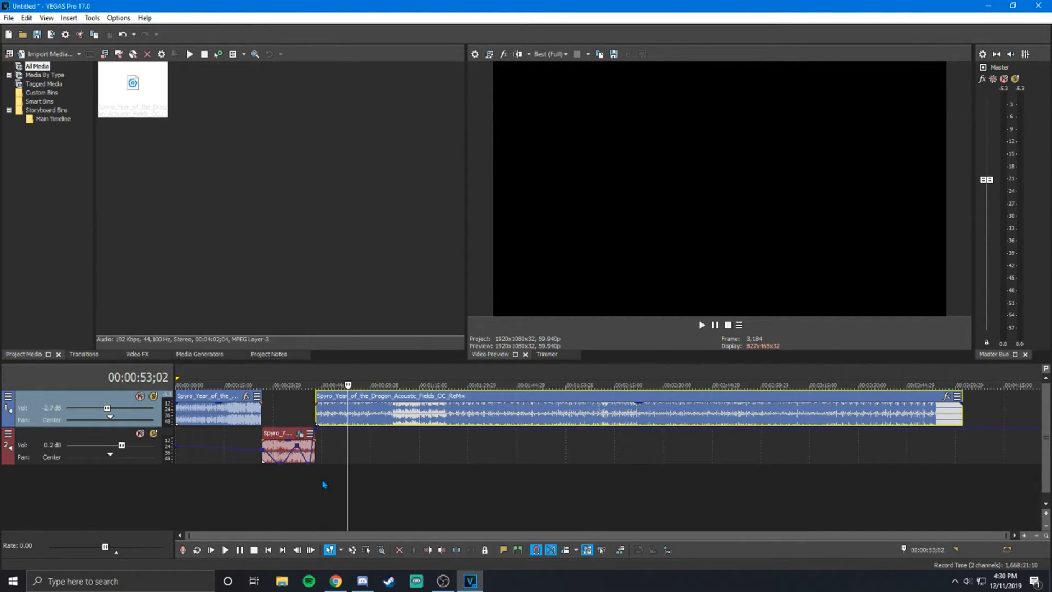
pyautogui.scroll(4, 394, 508)
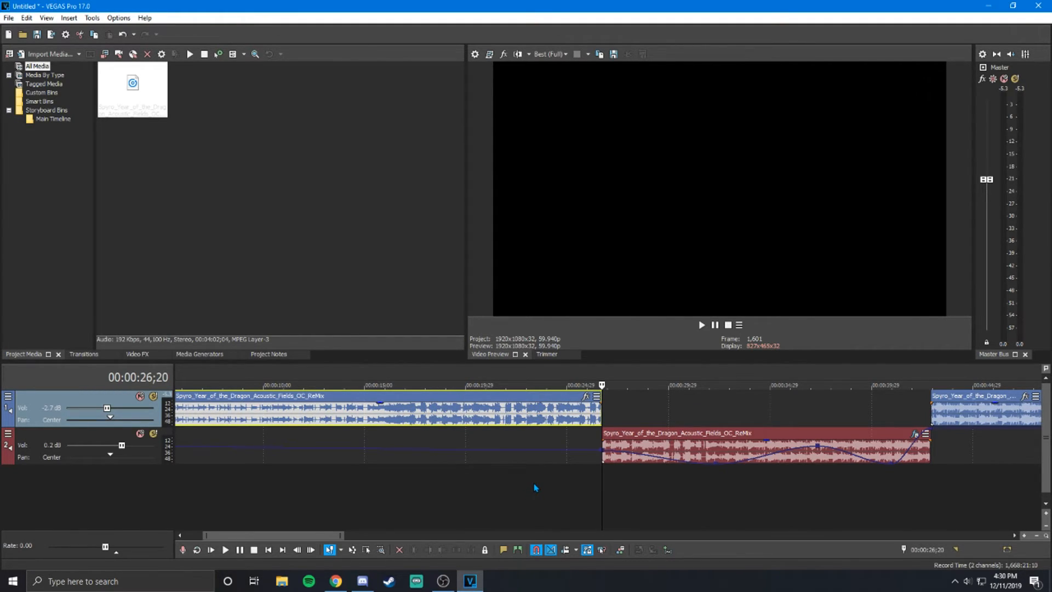
pyautogui.scroll(-4, 536, 487)
pyautogui.scroll(3, 478, 465)
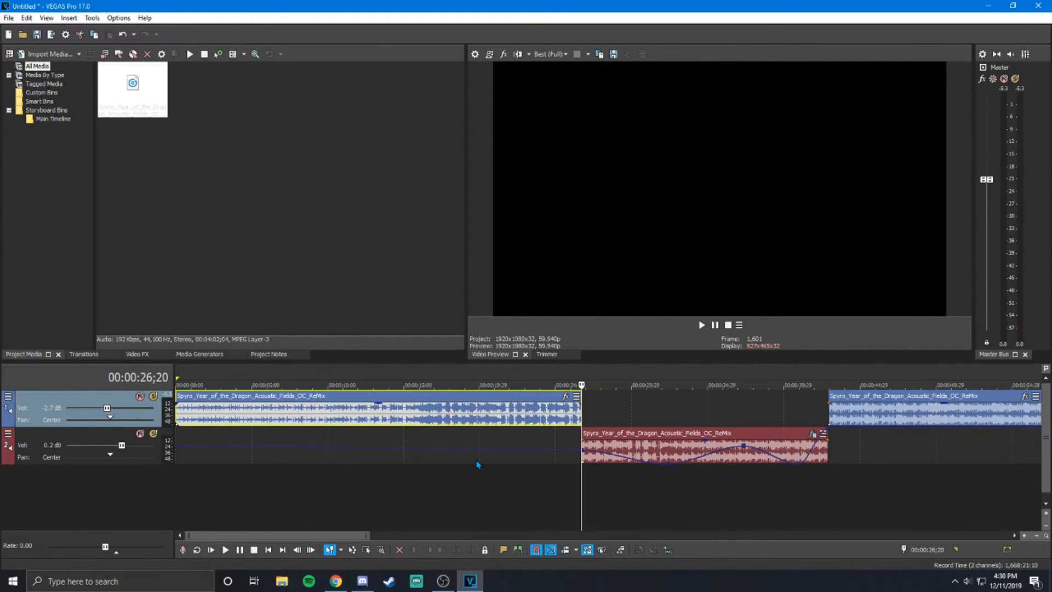
pyautogui.scroll(-3, 504, 420)
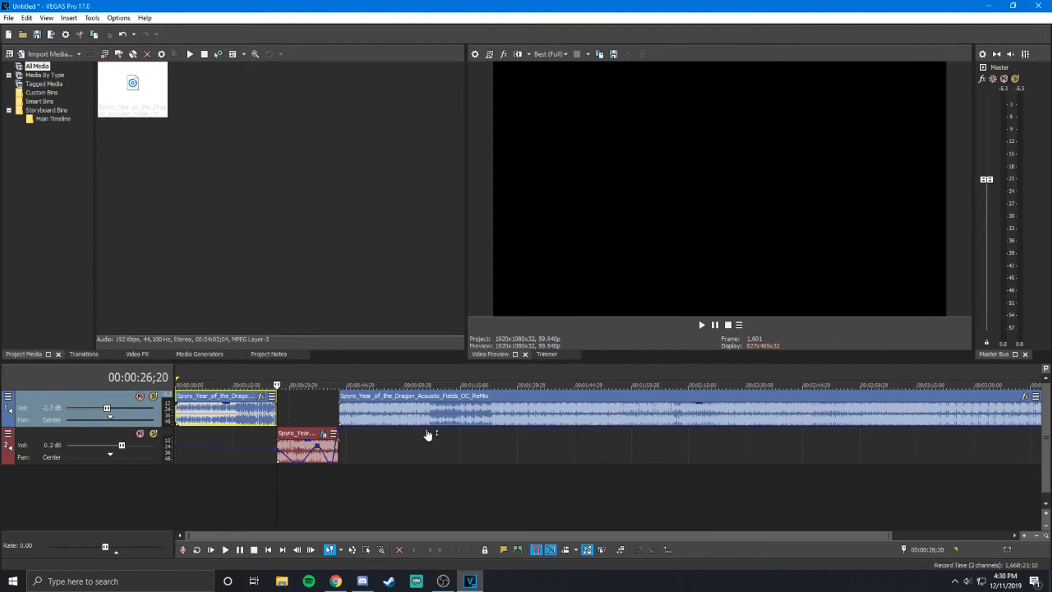
# Add a fade-out about 3 seconds long at the end of the first event on track 1.
pyautogui.click(239, 421)
pyautogui.scroll(4, 425, 475)
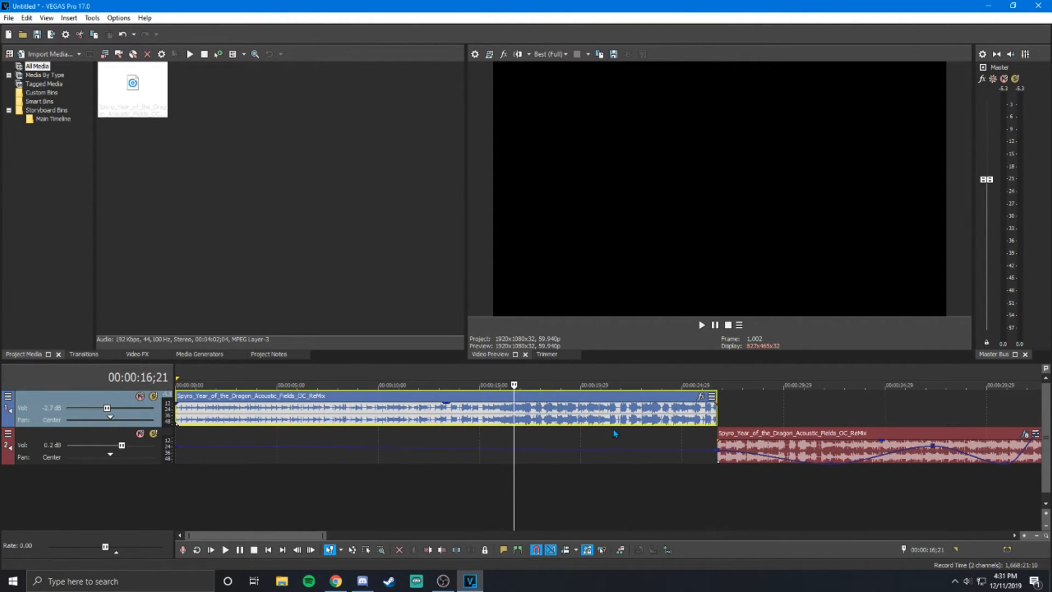
pyautogui.scroll(-1, 669, 420)
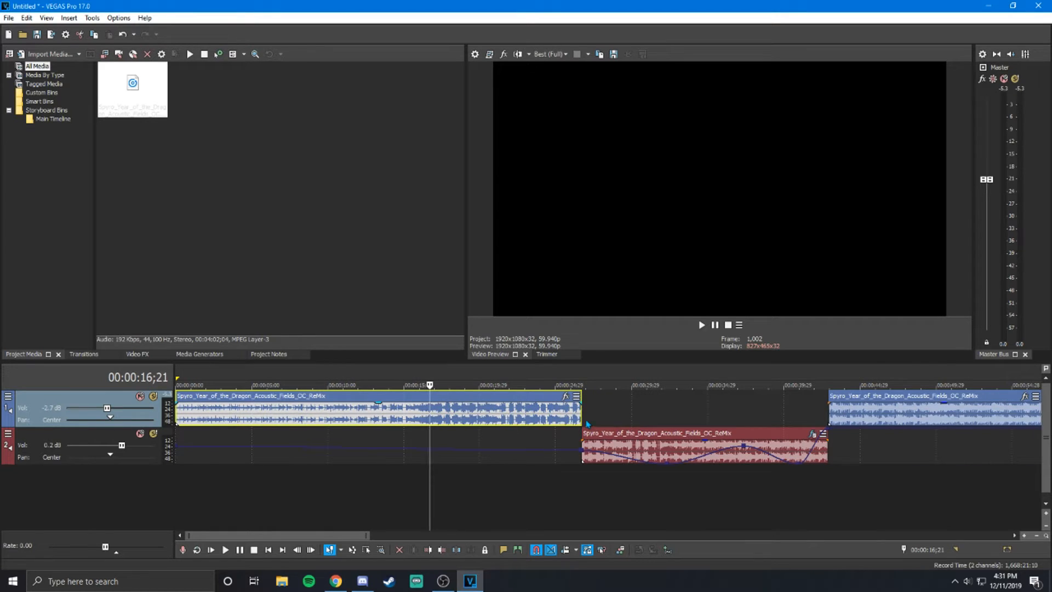
pyautogui.click(565, 420)
pyautogui.scroll(7, 651, 441)
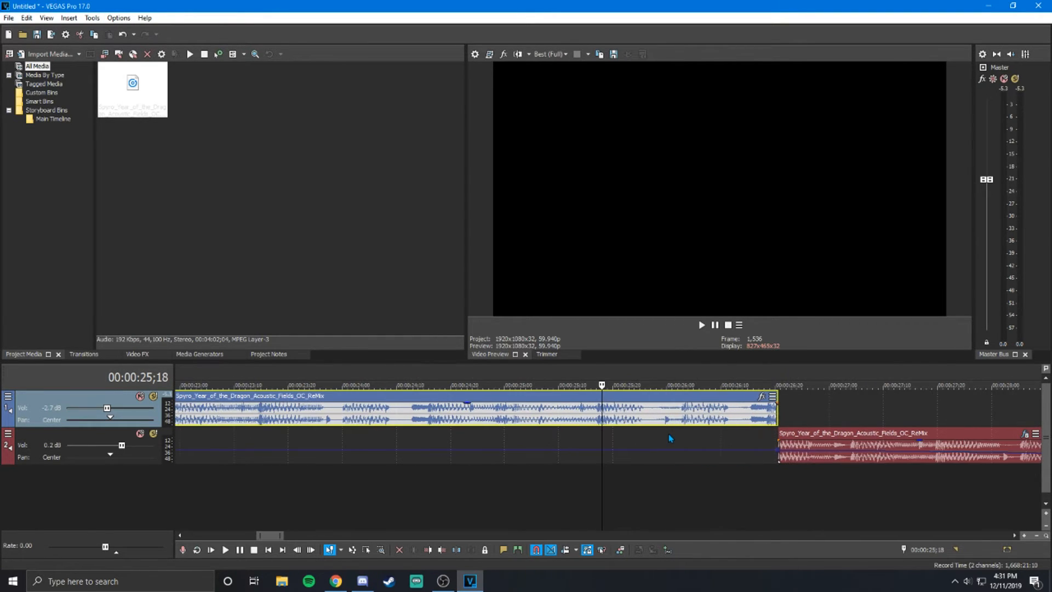
pyautogui.scroll(-1, 679, 437)
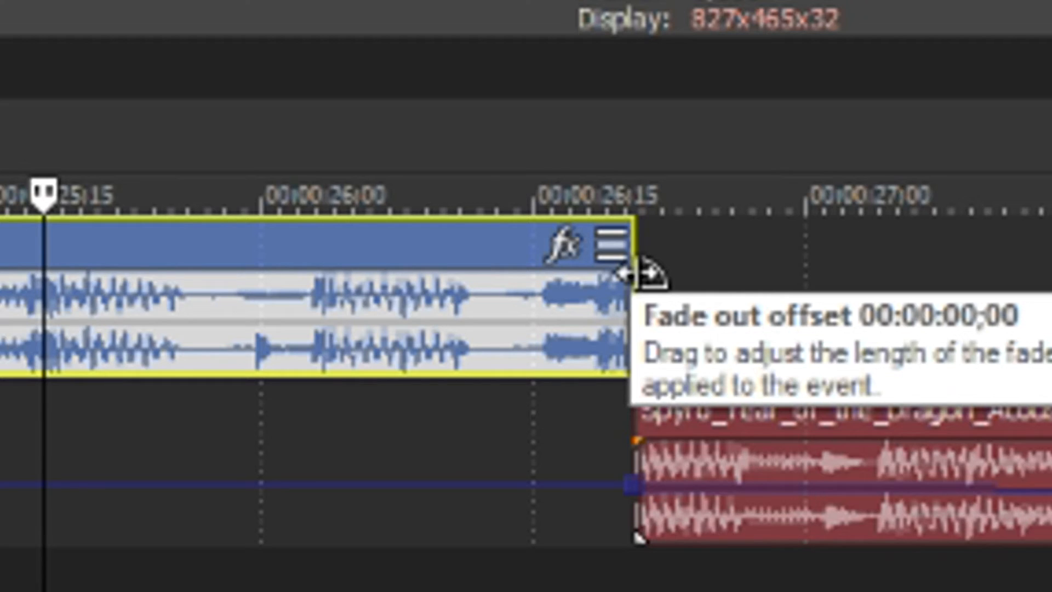
pyautogui.moveTo(633, 273); pyautogui.dragTo(0, 258)
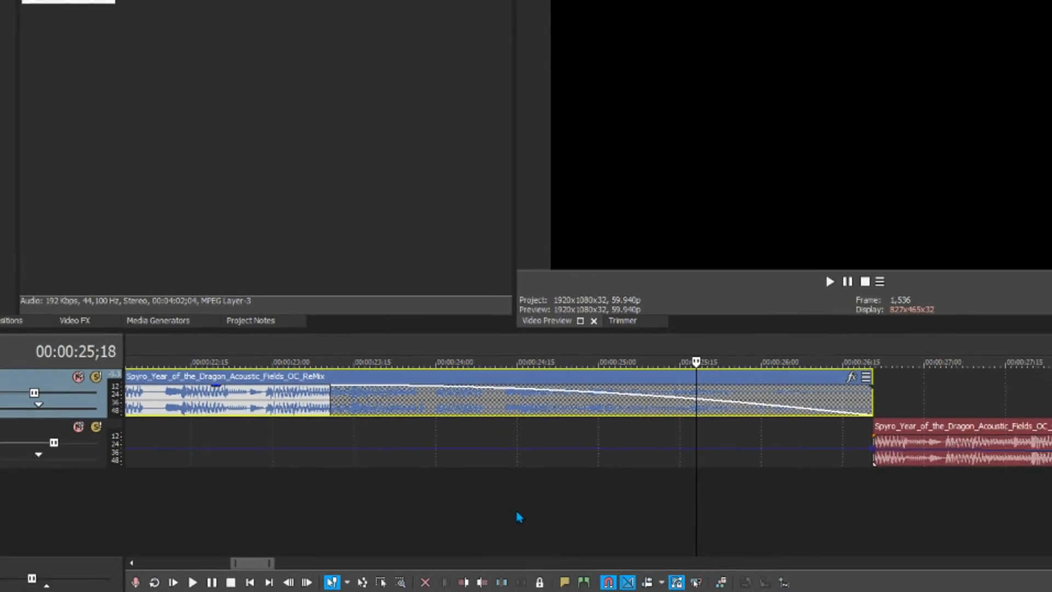
pyautogui.scroll(-9, 518, 513)
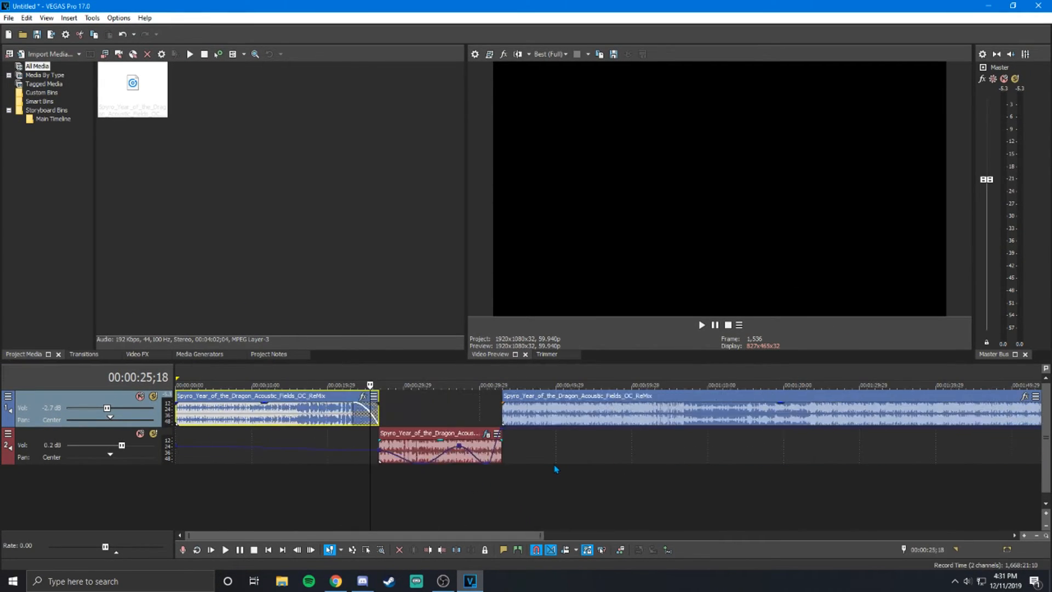
# Move the track 2 event about 4 seconds later and play the first event's fade-out to preview it.
pyautogui.scroll(7, 625, 475)
pyautogui.click(471, 421)
pyautogui.click(463, 421)
pyautogui.moveTo(765, 451); pyautogui.dragTo(1002, 455)
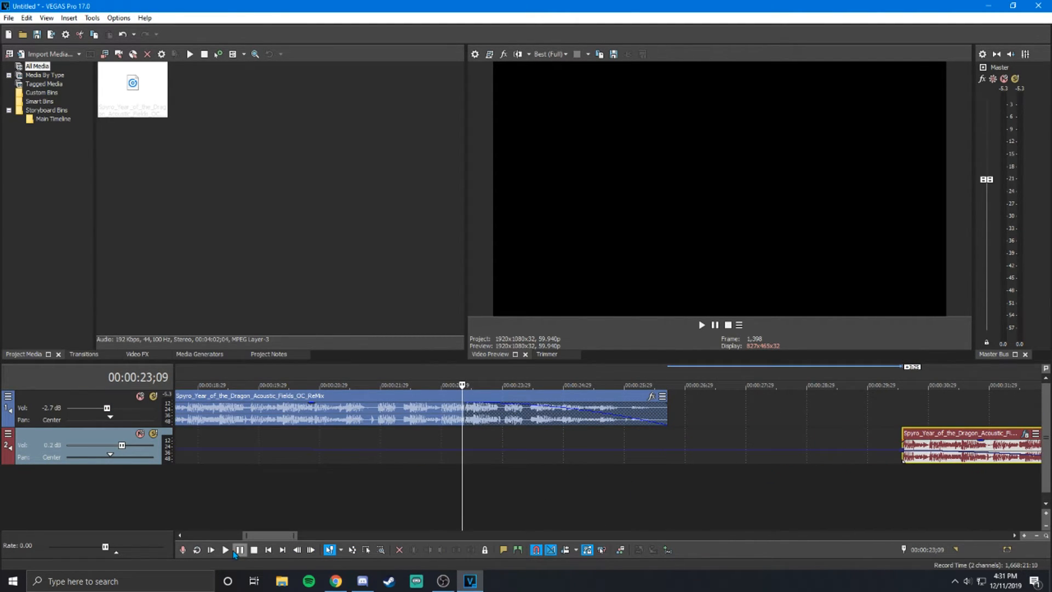
pyautogui.click(240, 549)
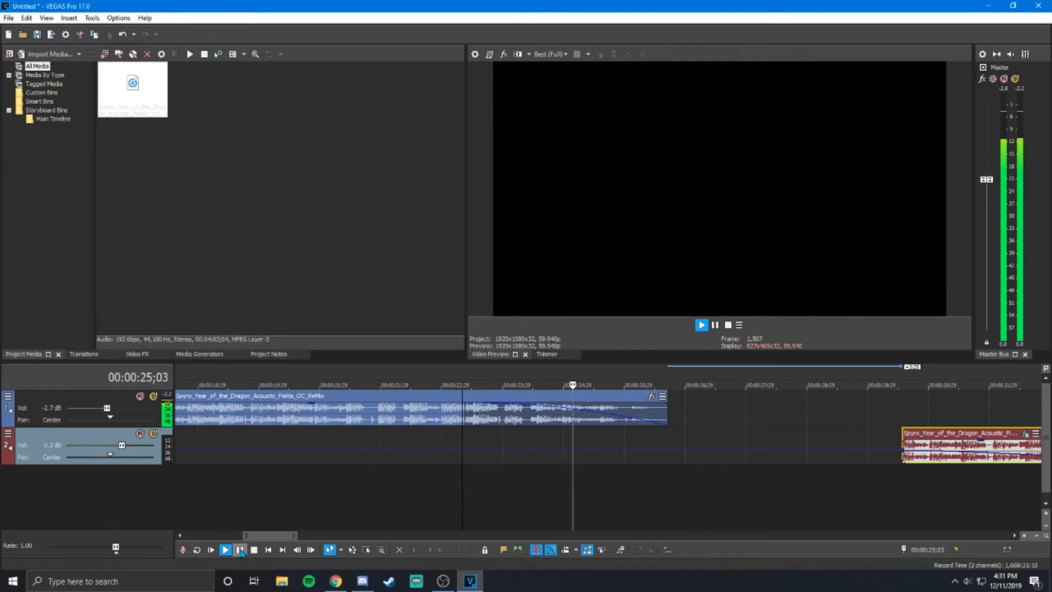
pyautogui.click(239, 550)
# Add a fade-in about 2 seconds long at the start of the first event and play it to preview.
pyautogui.scroll(-8, 678, 481)
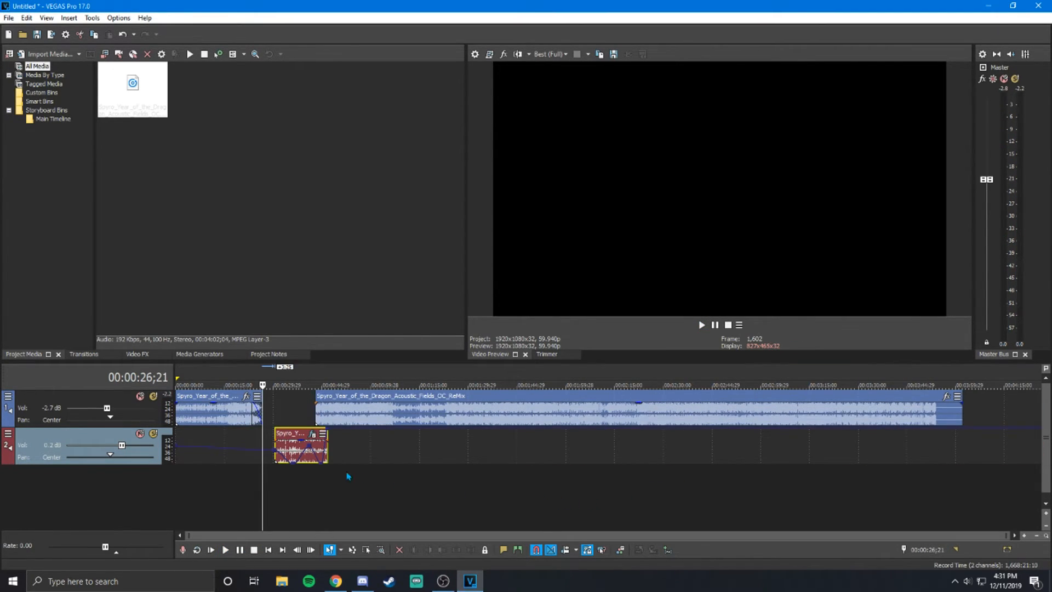
pyautogui.click(180, 421)
pyautogui.scroll(8, 185, 427)
pyautogui.moveTo(178, 407); pyautogui.dragTo(305, 406)
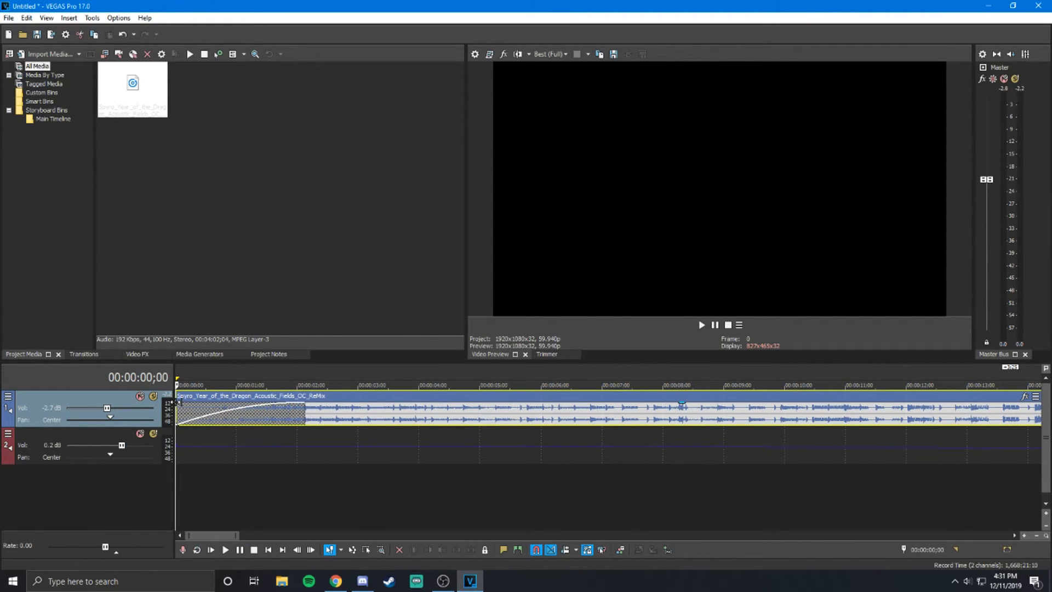
pyautogui.press('space')
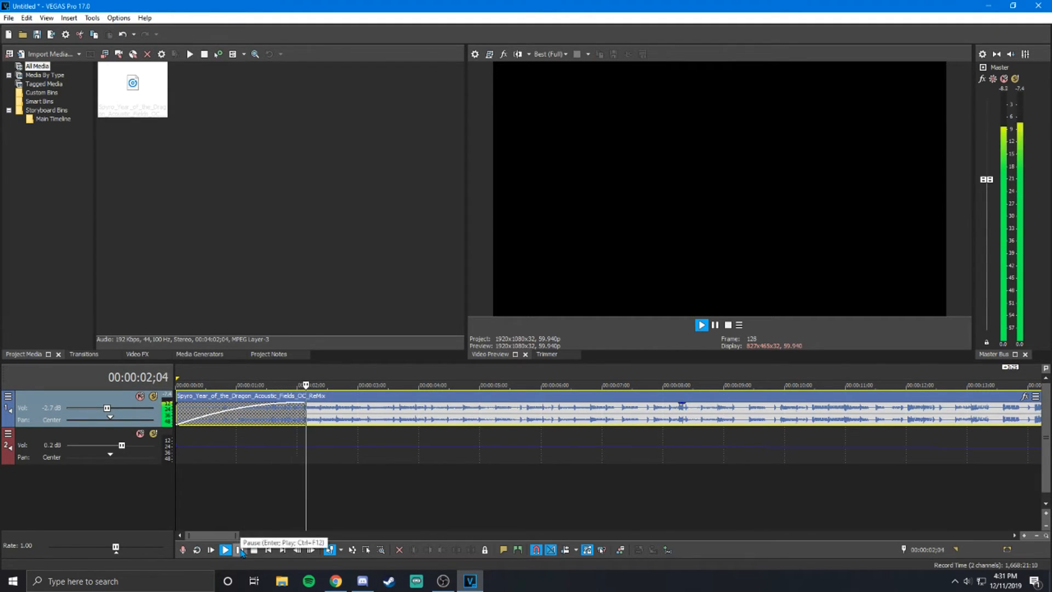
pyautogui.click(240, 551)
# Lengthen the first event's fade-in to about 3 seconds.
pyautogui.scroll(-5, 411, 498)
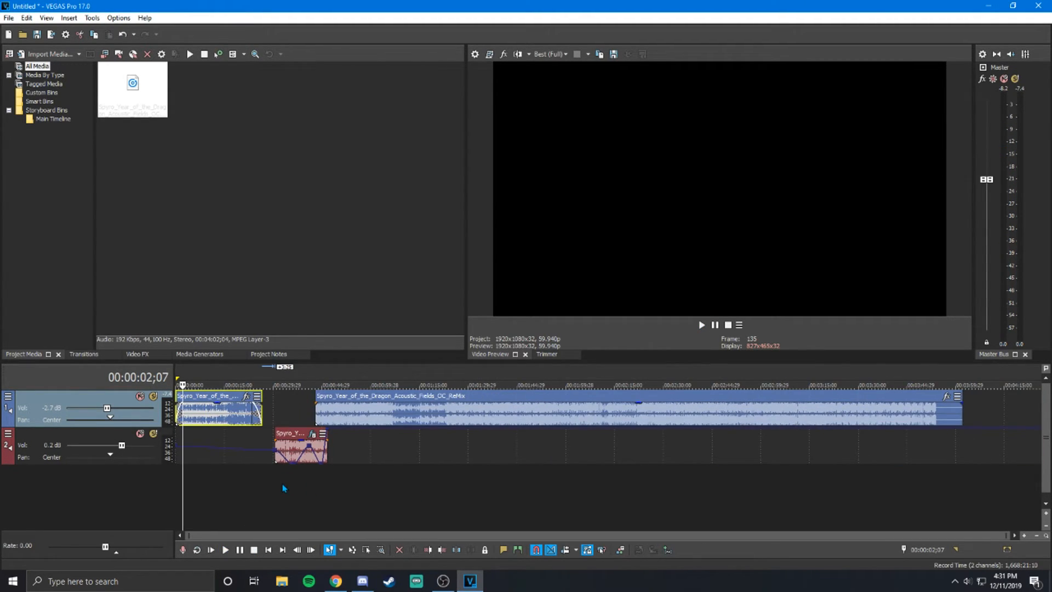
pyautogui.scroll(5, 283, 488)
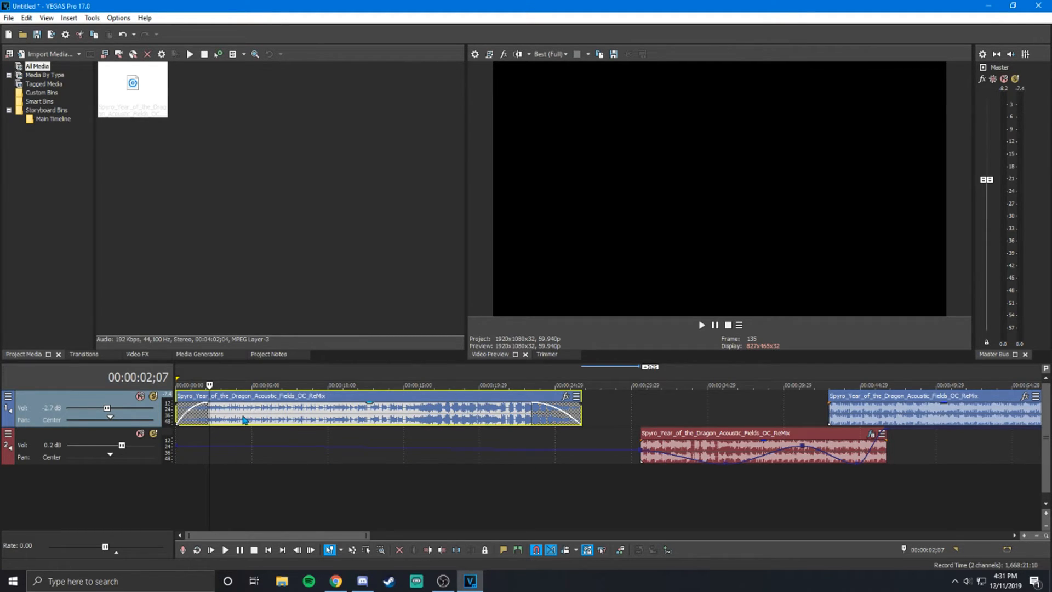
pyautogui.scroll(5, 245, 421)
pyautogui.moveTo(307, 408); pyautogui.dragTo(373, 408)
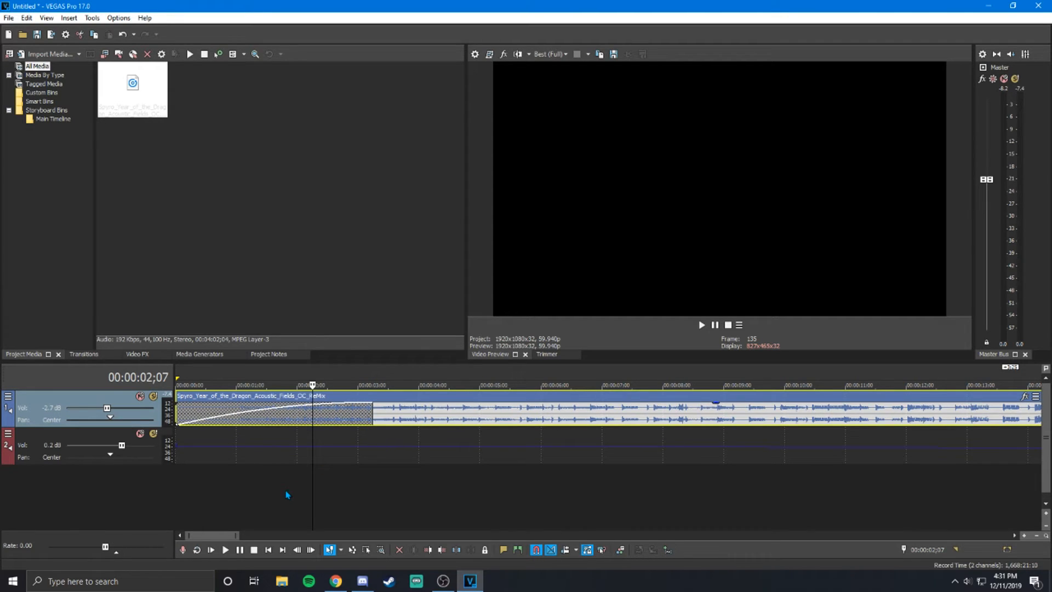
pyautogui.scroll(-8, 291, 487)
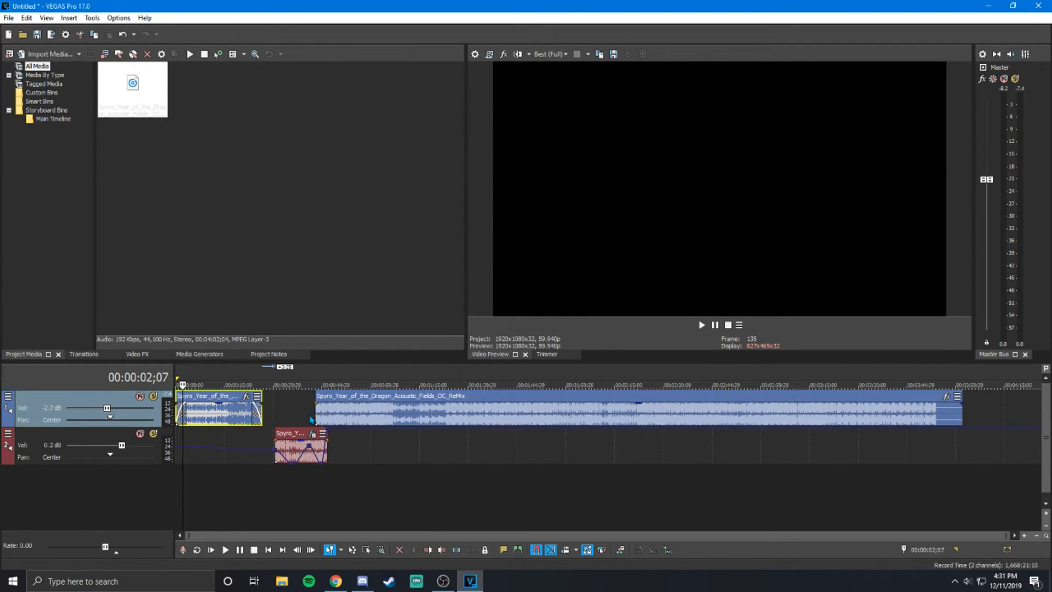
pyautogui.moveTo(304, 449)
pyautogui.mouseDown()
pyautogui.moveTo(400, 450)
pyautogui.moveTo(292, 449)
pyautogui.mouseUp()
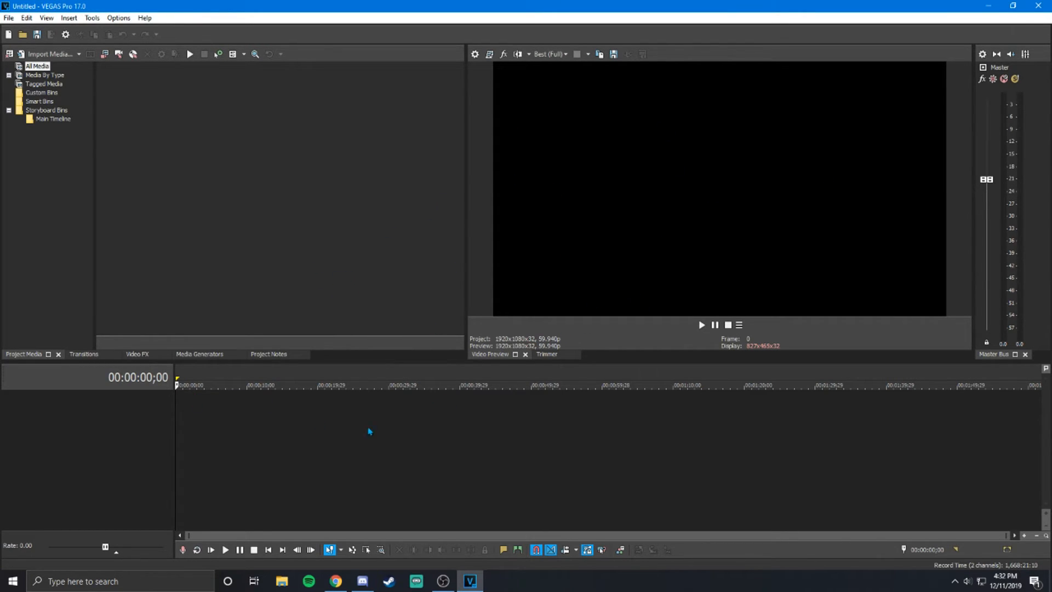
# Import Razer Huntsman Elite Keyboard Review.mp4 from the Youtube (E:) drive and place it at the start of the timeline.
pyautogui.click(46, 54)
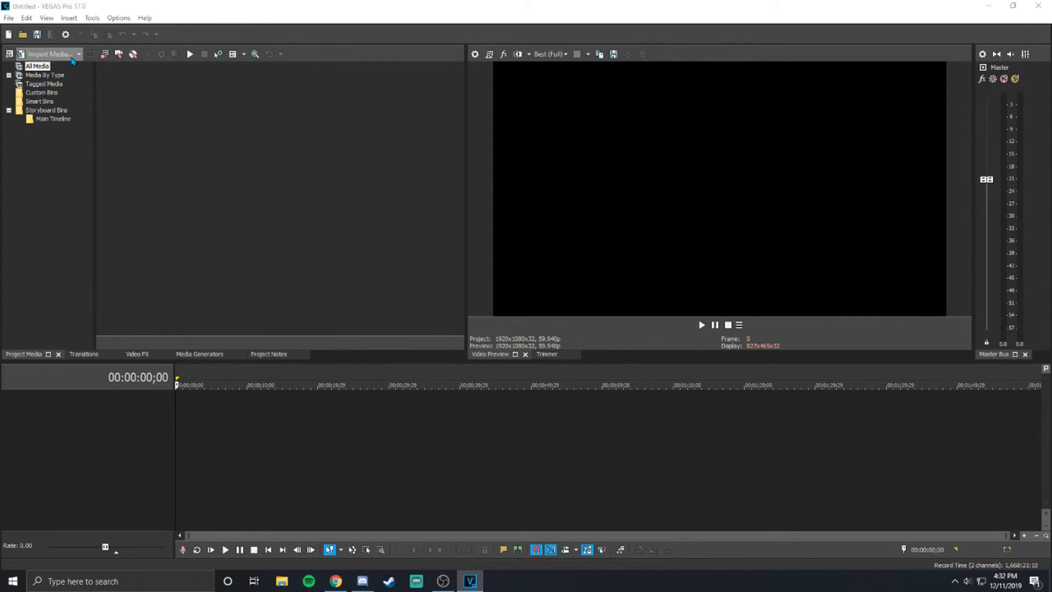
pyautogui.click(327, 107)
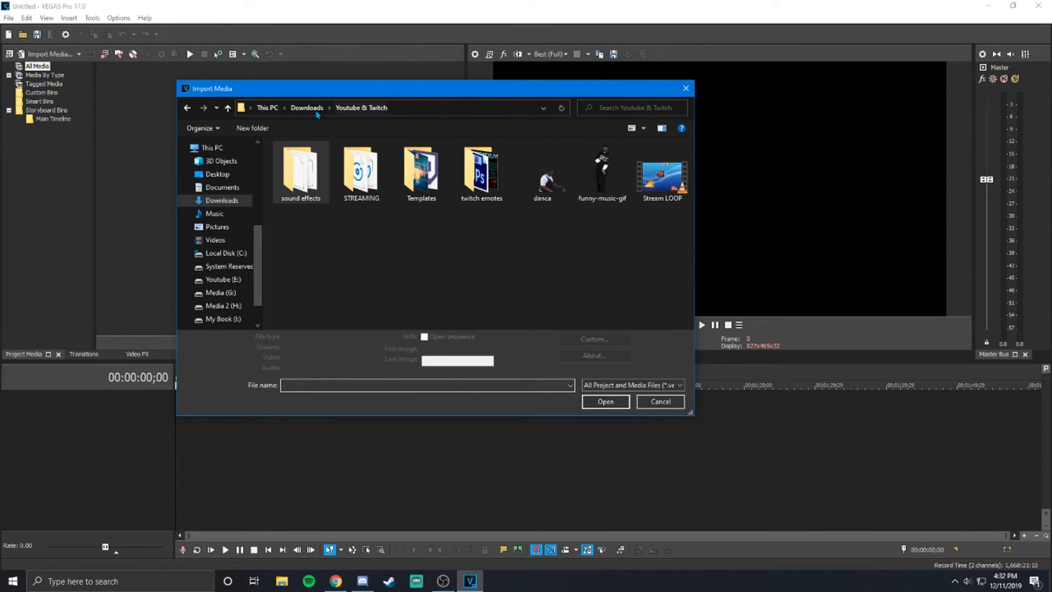
pyautogui.scroll(-1, 205, 297)
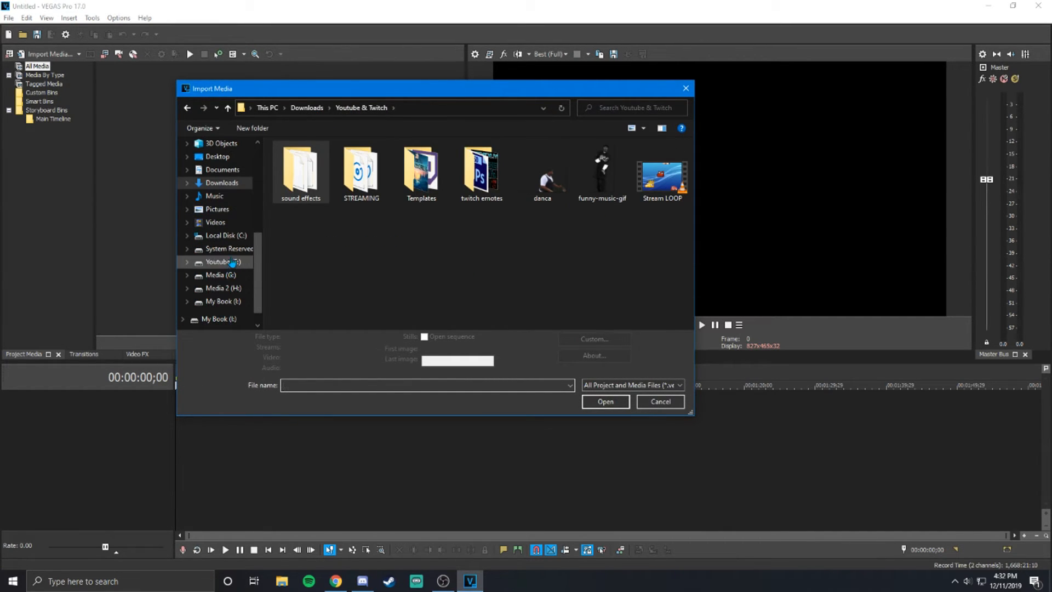
pyautogui.click(229, 262)
pyautogui.doubleClick(352, 168)
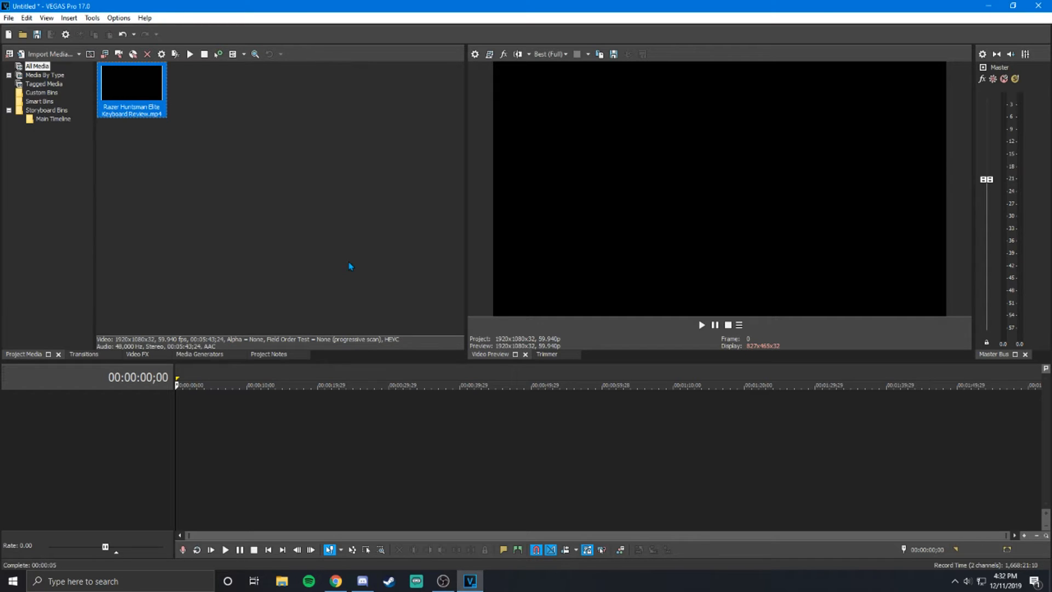
pyautogui.moveTo(130, 70); pyautogui.dragTo(181, 417)
# Examine the keyboard review's video and audio at several timeline positions and select each of its two tracks.
pyautogui.click(223, 418)
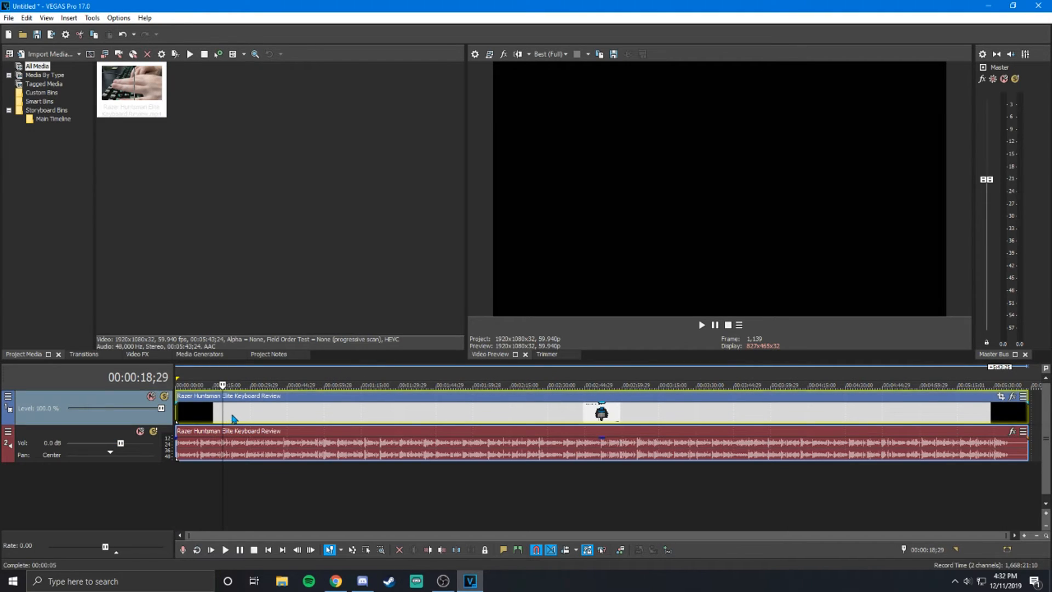
pyautogui.click(288, 419)
pyautogui.click(358, 417)
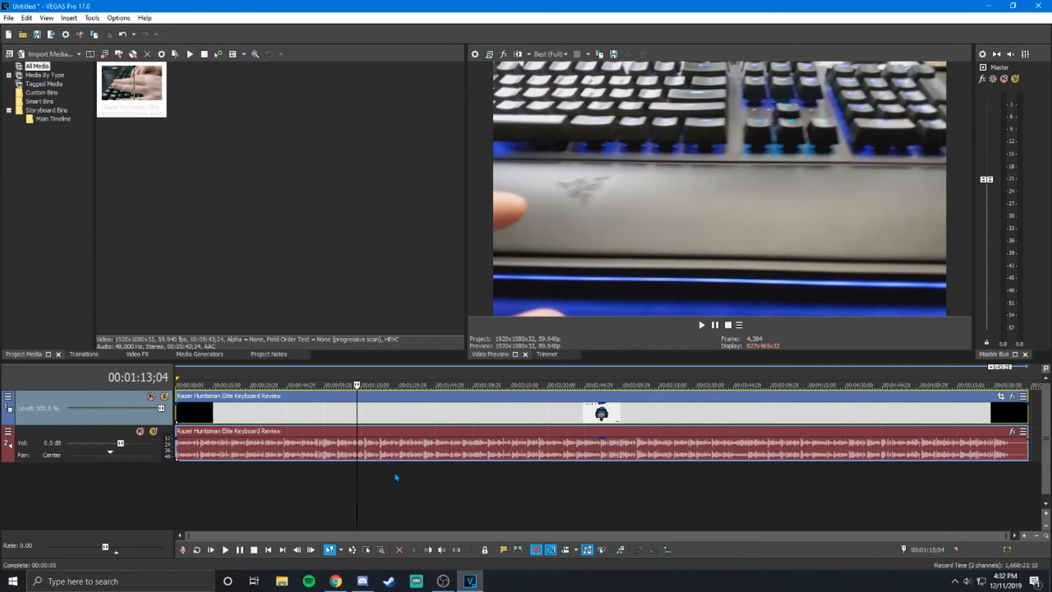
pyautogui.click(446, 421)
pyautogui.click(306, 428)
pyautogui.click(266, 427)
pyautogui.click(369, 426)
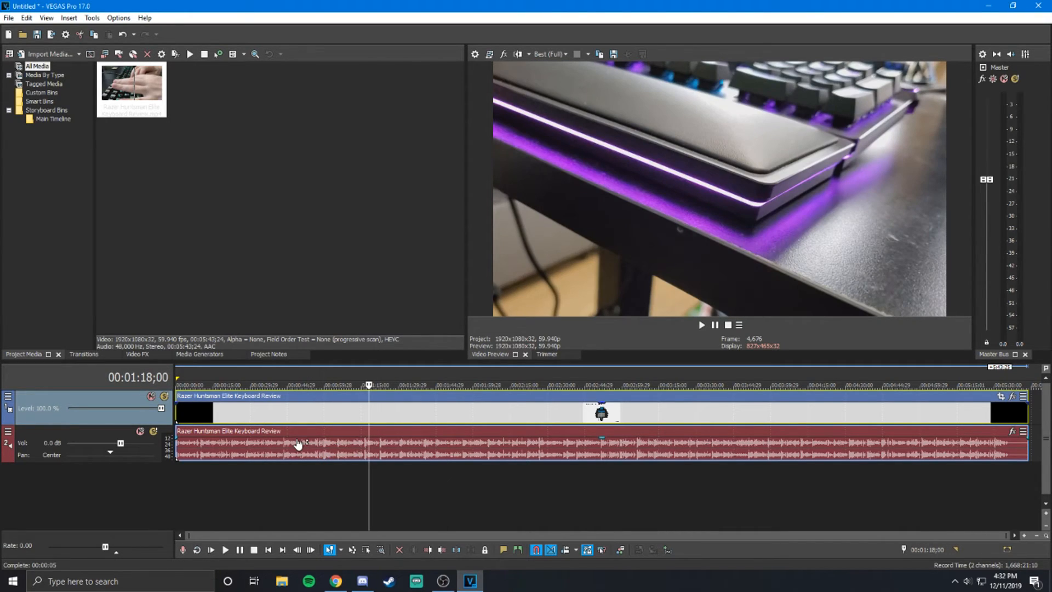
pyautogui.click(381, 412)
pyautogui.click(416, 415)
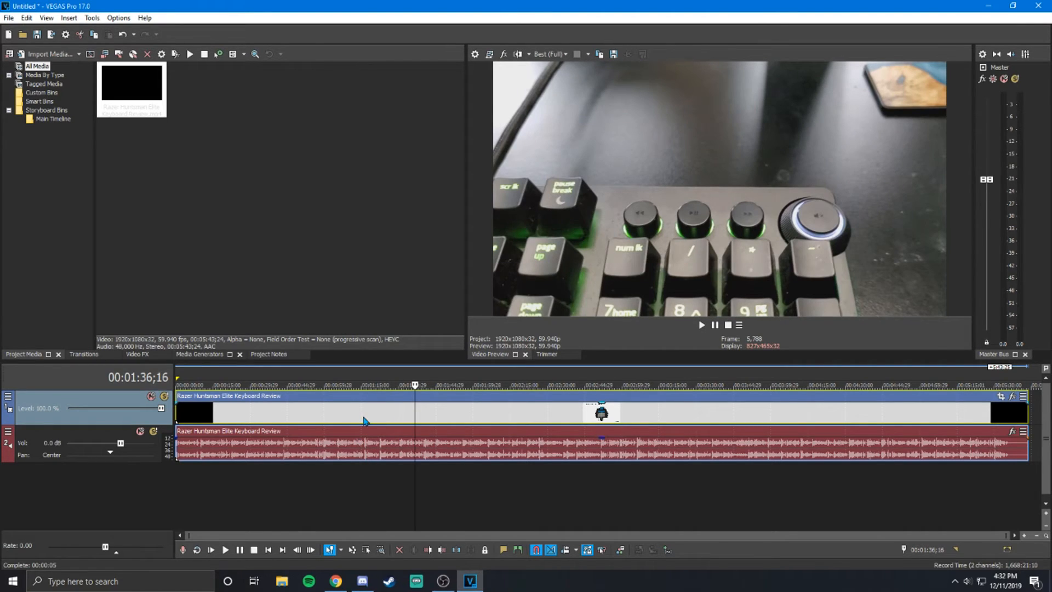
pyautogui.click(364, 419)
pyautogui.click(254, 458)
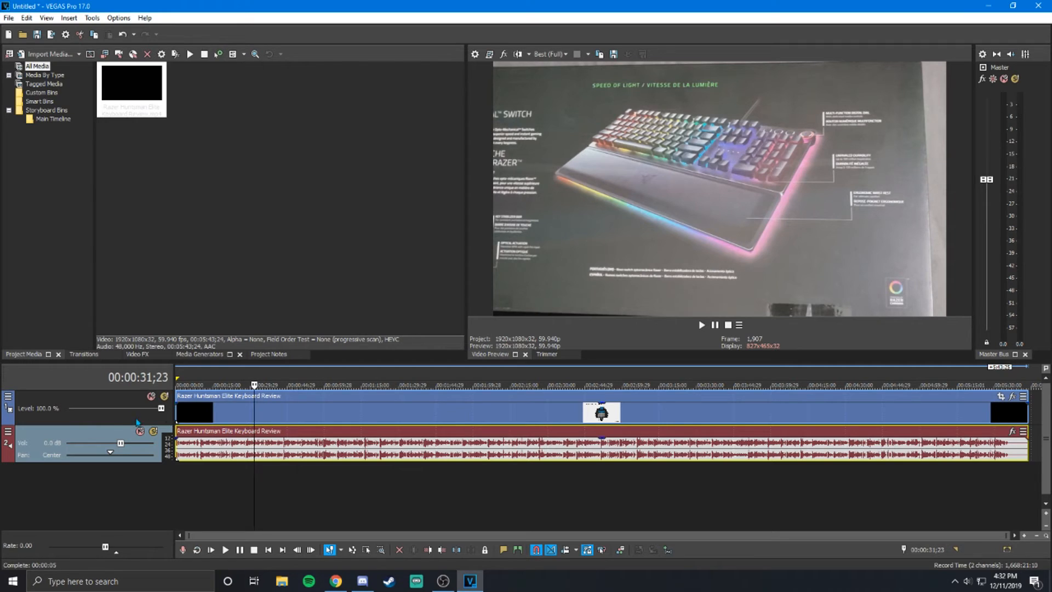
pyautogui.click(121, 418)
pyautogui.click(85, 461)
# Move the linked video and audio about 31 seconds later and return them to the timeline start.
pyautogui.moveTo(298, 424); pyautogui.dragTo(537, 422)
pyautogui.moveTo(319, 435); pyautogui.dragTo(356, 416)
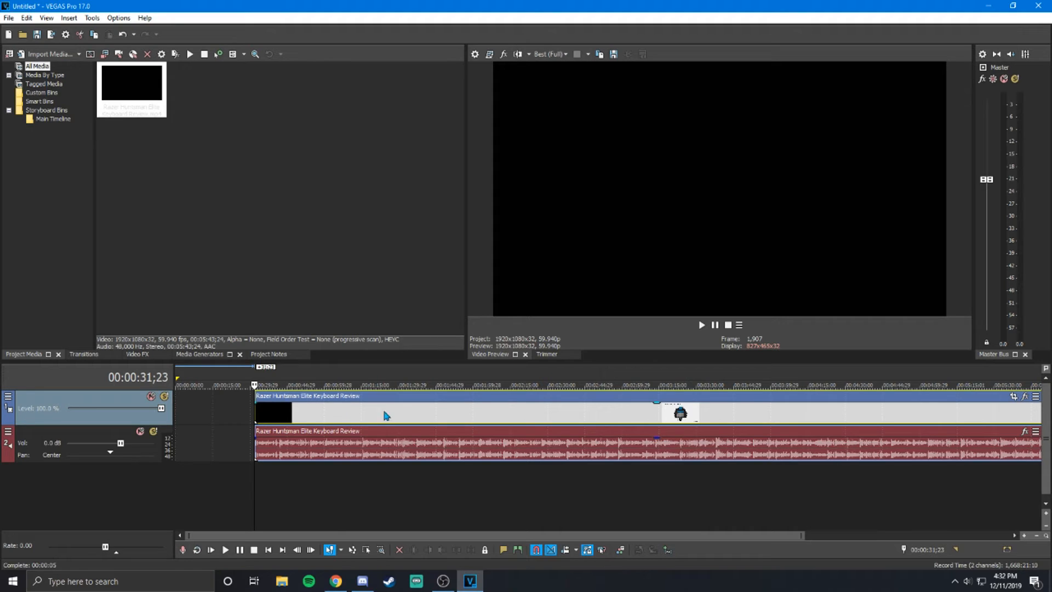
pyautogui.moveTo(323, 418); pyautogui.dragTo(236, 415)
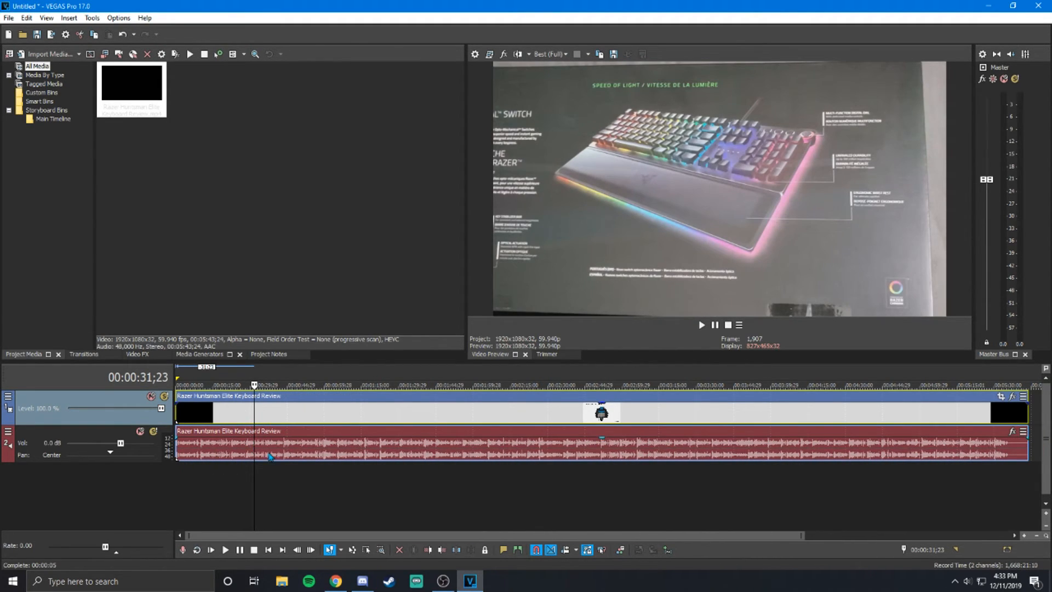
# Move the linked video and audio events together so they start about 13 seconds into the timeline.
pyautogui.click(232, 457)
pyautogui.click(261, 417)
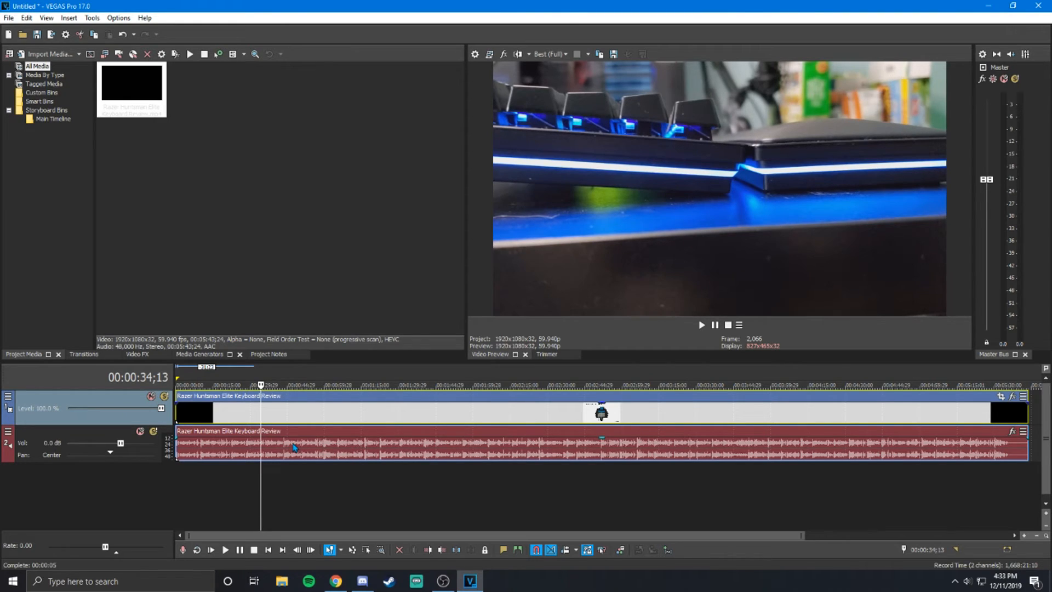
pyautogui.moveTo(297, 416); pyautogui.dragTo(267, 407)
pyautogui.click(294, 414)
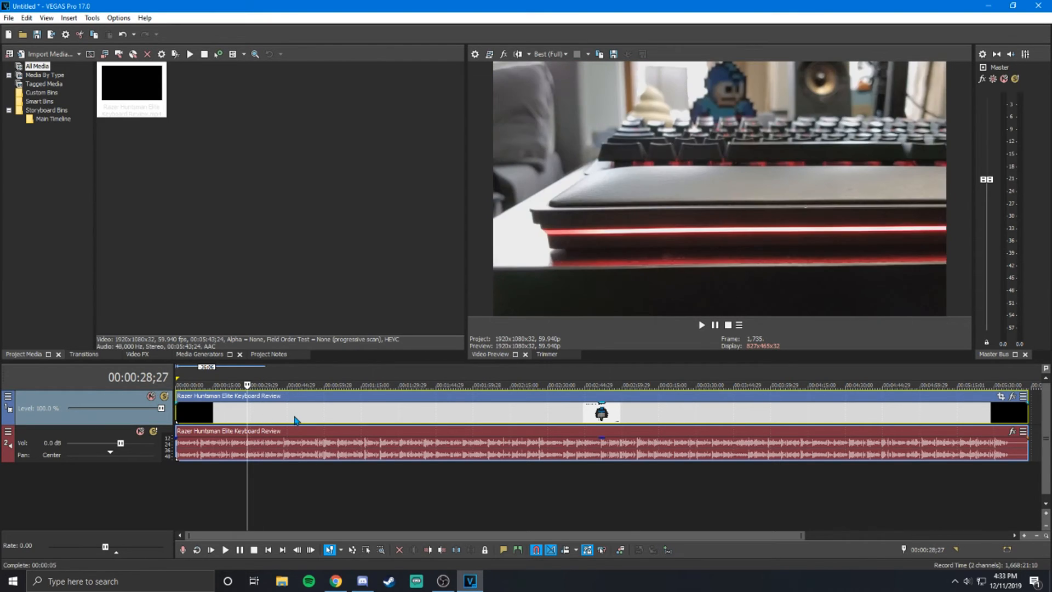
pyautogui.moveTo(235, 408); pyautogui.dragTo(269, 432)
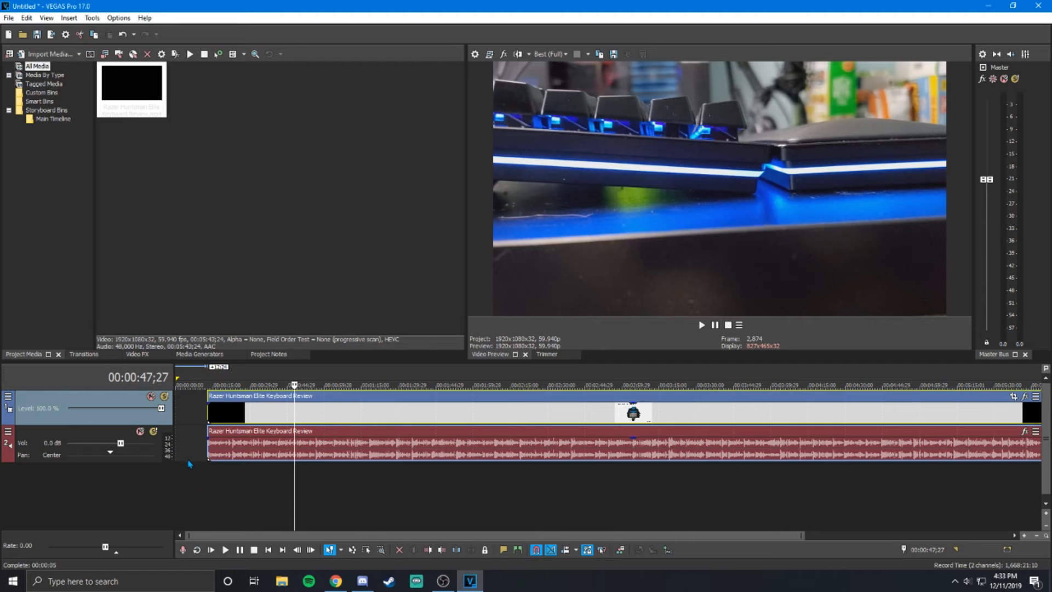
# Insert an empty audio track below the keyboard review's audio track.
pyautogui.rightClick(210, 487)
pyautogui.click(239, 510)
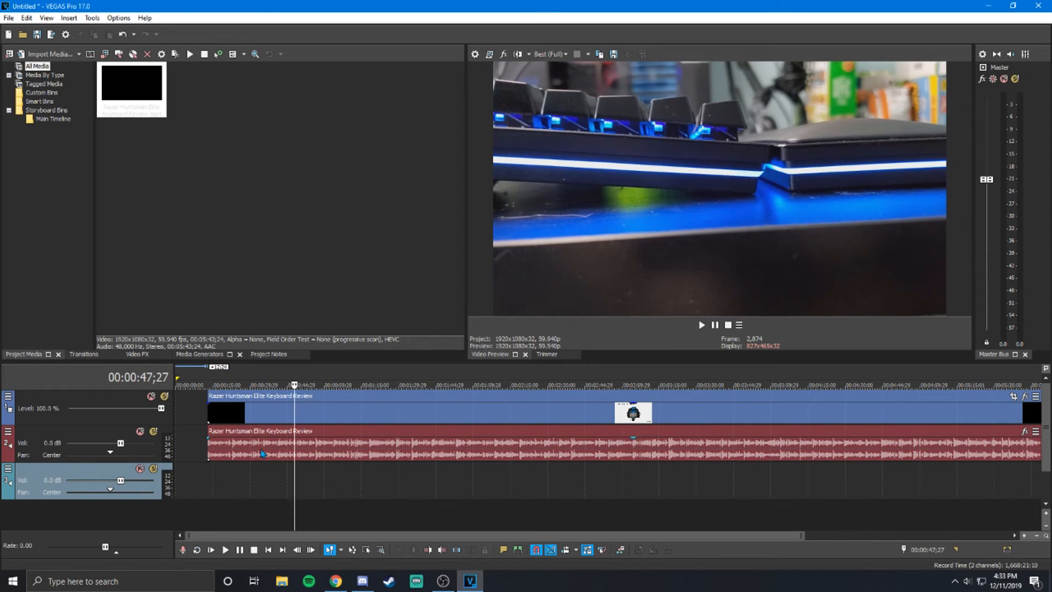
pyautogui.scroll(4, 261, 453)
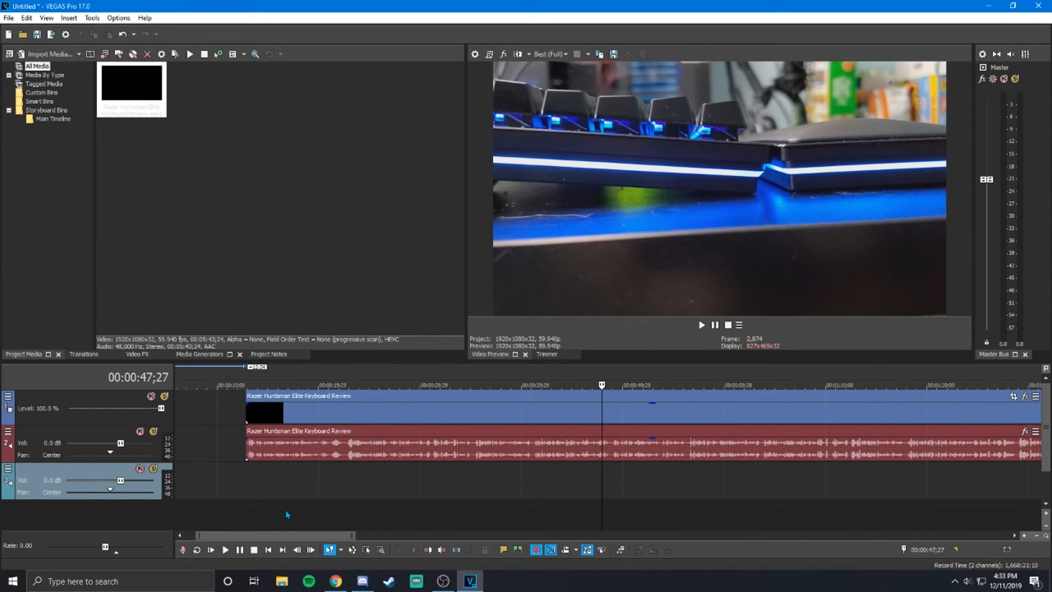
pyautogui.scroll(-6, 274, 492)
# Delete the keyboard review's audio track and move the remaining video event about 12 seconds later.
pyautogui.click(217, 449)
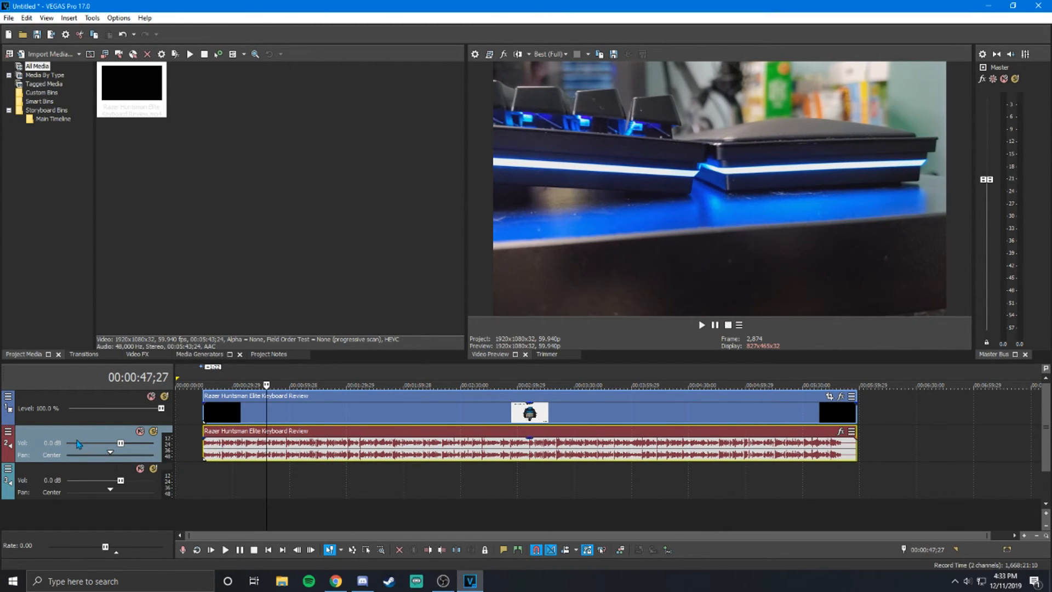
pyautogui.rightClick(60, 433)
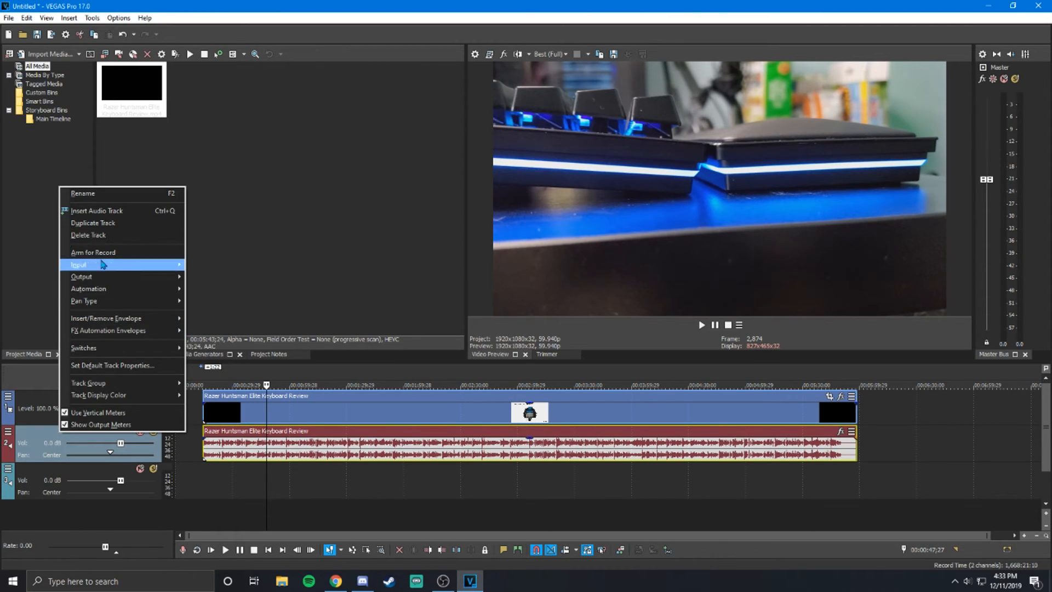
pyautogui.click(88, 235)
pyautogui.moveTo(214, 415); pyautogui.dragTo(239, 416)
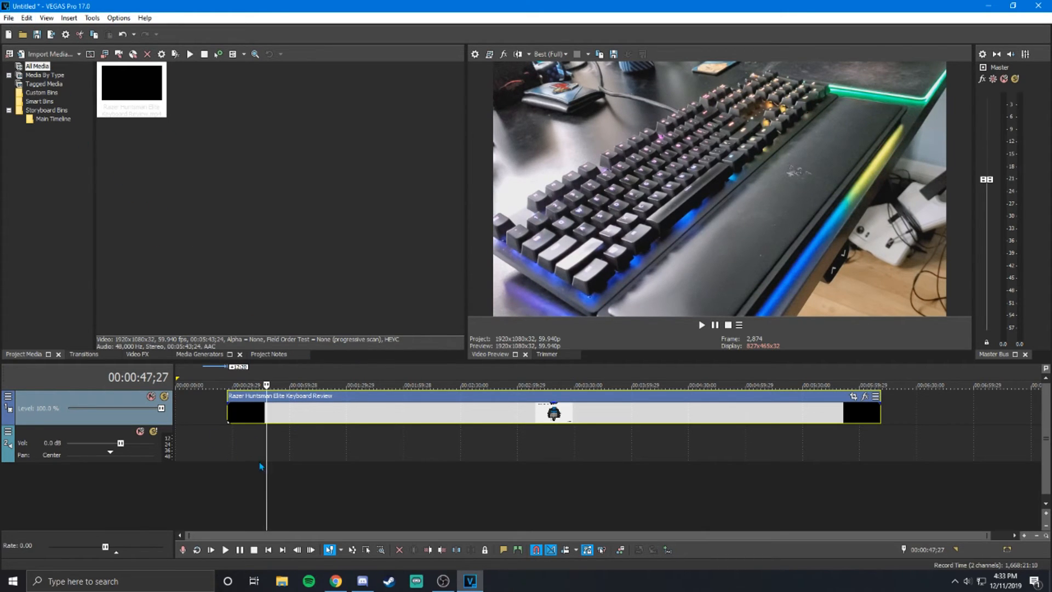
# Undo the video event move and the audio track deletion.
pyautogui.click(26, 18)
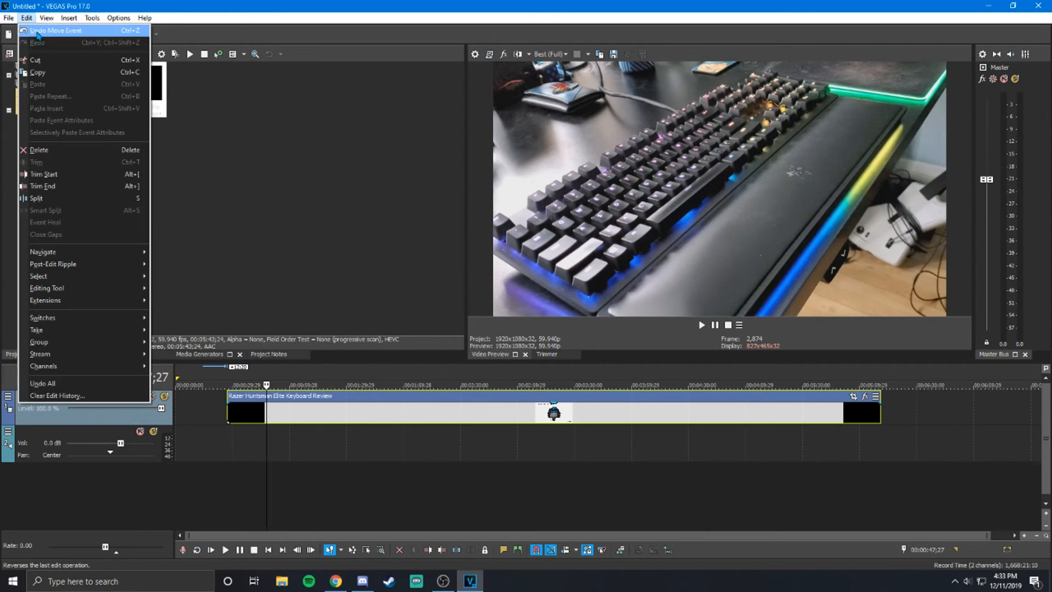
pyautogui.click(33, 31)
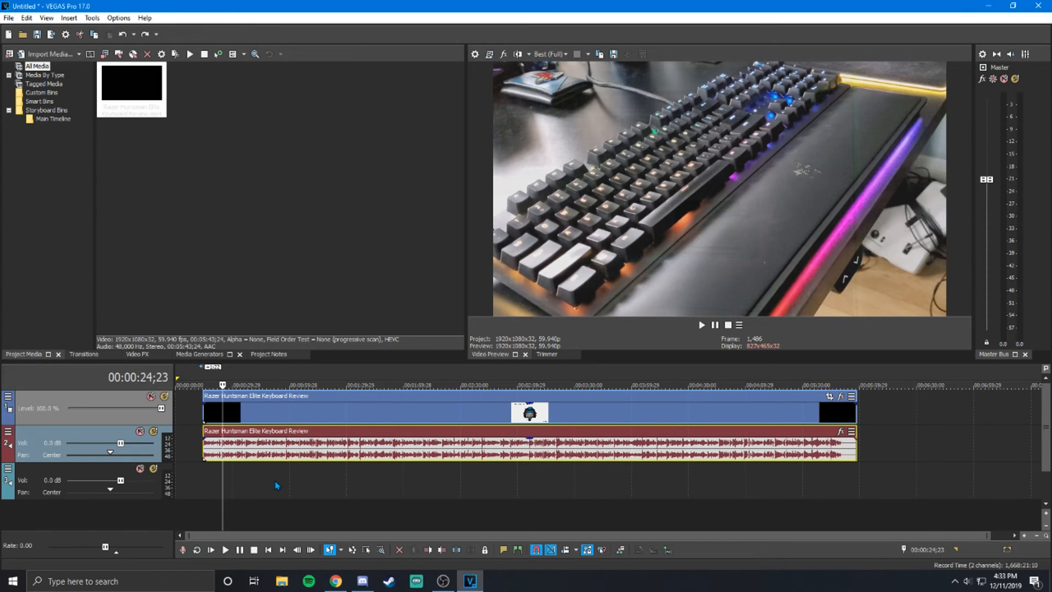
# Split the keyboard review's video and audio at 00:01:28;15.
pyautogui.click(303, 458)
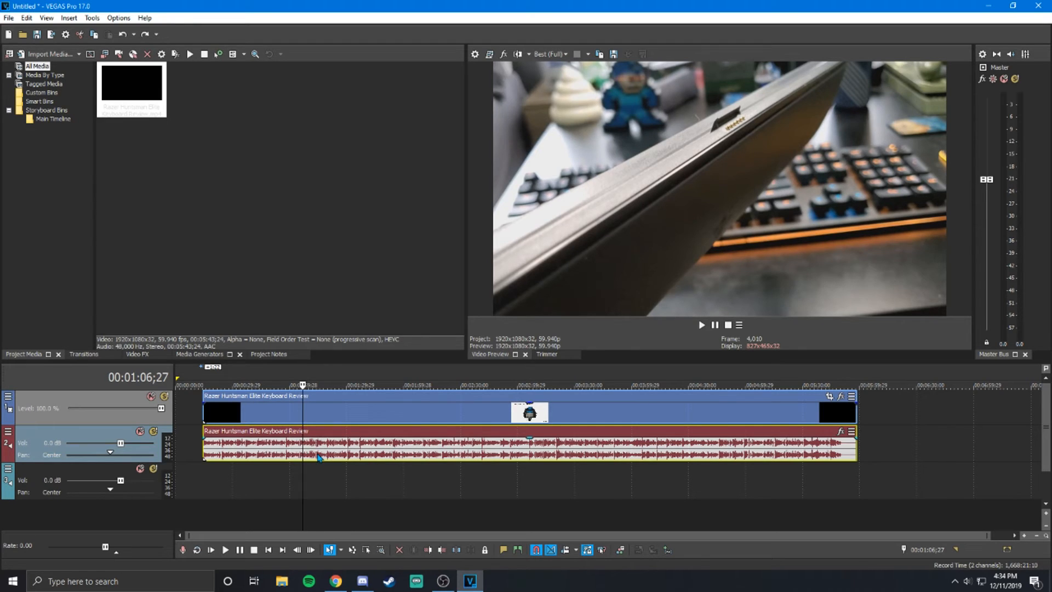
pyautogui.click(345, 452)
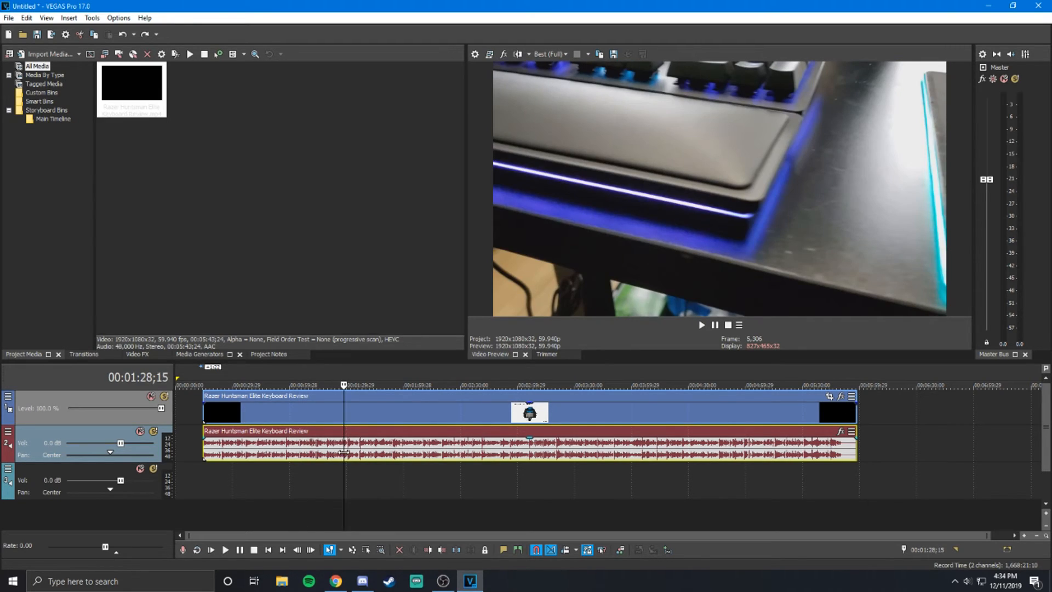
pyautogui.scroll(3, 428, 459)
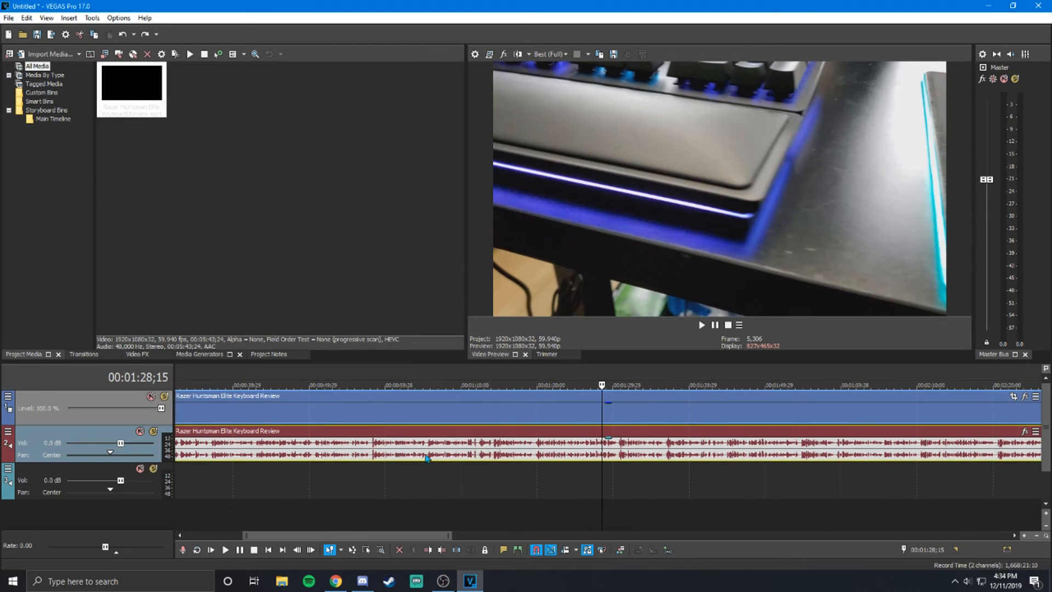
pyautogui.press('s')
pyautogui.scroll(2, 522, 459)
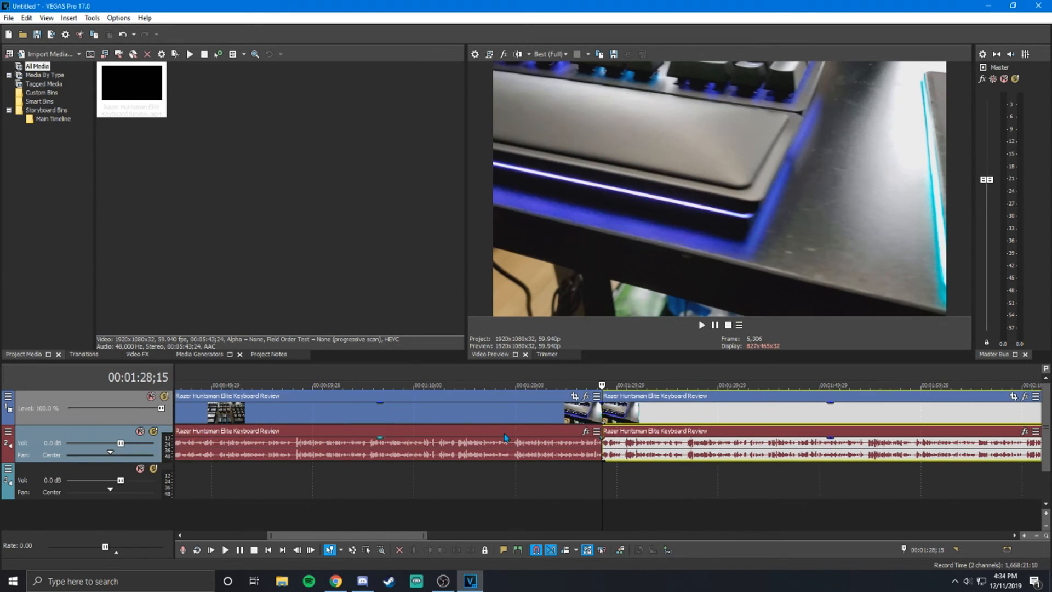
# Split the second segment at 00:01:39;25 and place the isolated middle segment directly against the end of the first one.
pyautogui.moveTo(630, 416); pyautogui.dragTo(655, 415)
pyautogui.click(718, 415)
pyautogui.press('s')
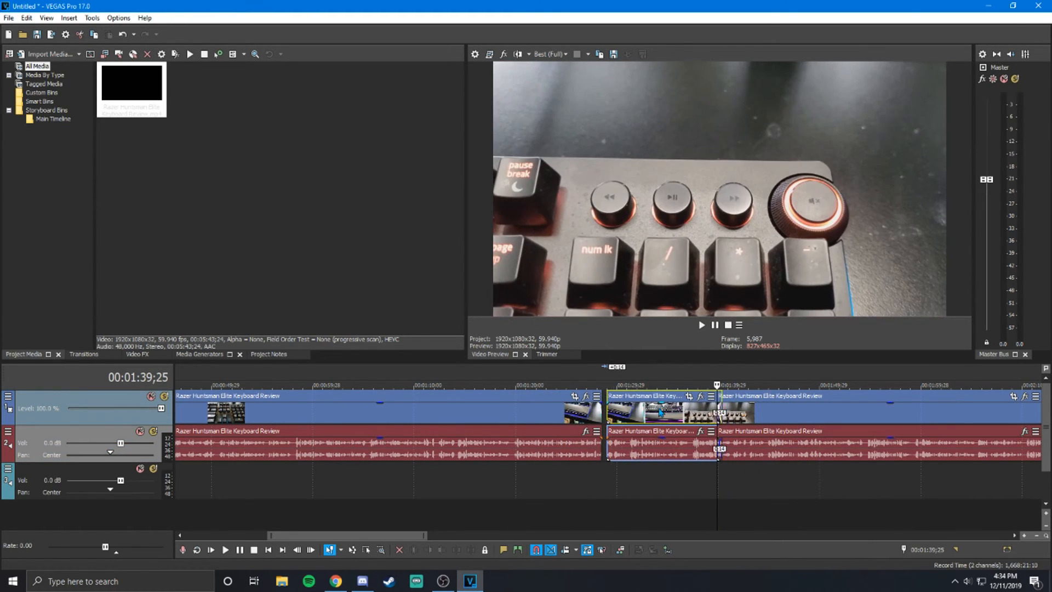
pyautogui.click(651, 414)
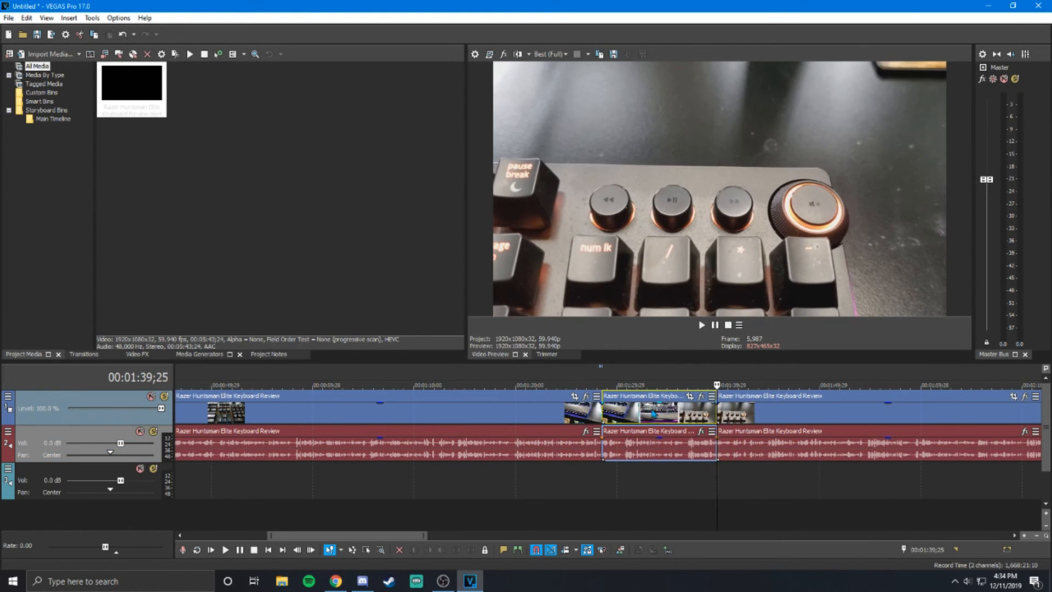
pyautogui.click(685, 411)
pyautogui.click(659, 413)
pyautogui.moveTo(670, 413)
pyautogui.mouseDown()
pyautogui.moveTo(614, 413)
pyautogui.moveTo(670, 415)
pyautogui.mouseUp()
# Move the middle segment's audio straight down onto a new track below the empty audio track.
pyautogui.moveTo(630, 455)
pyautogui.mouseDown()
pyautogui.moveTo(639, 493)
pyautogui.moveTo(651, 456)
pyautogui.moveTo(640, 455)
pyautogui.mouseUp()
pyautogui.scroll(-2, 719, 459)
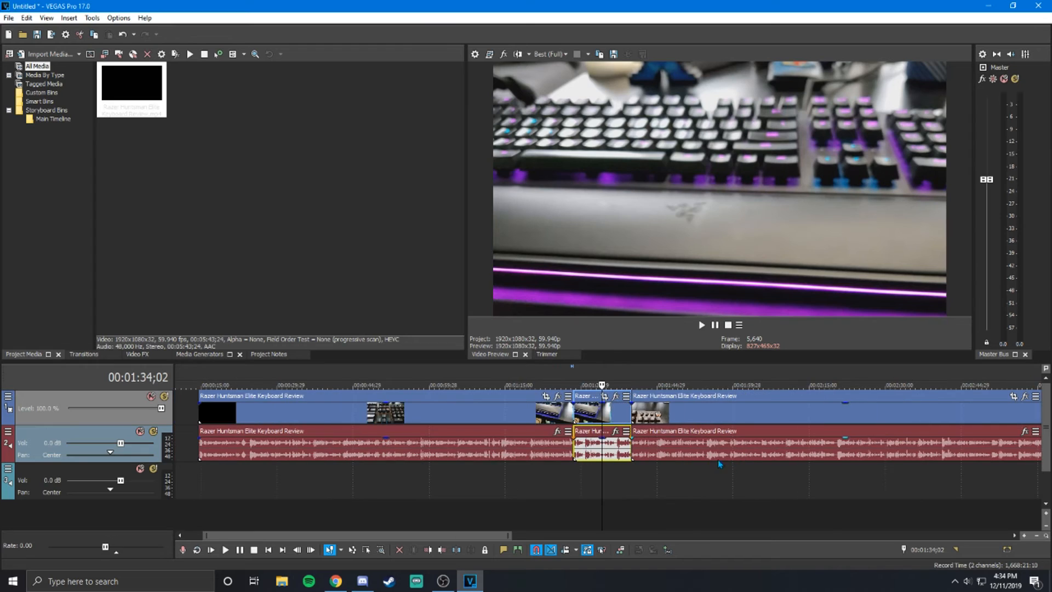
pyautogui.scroll(-3, 618, 469)
pyautogui.scroll(3, 472, 489)
pyautogui.moveTo(591, 461); pyautogui.dragTo(593, 513)
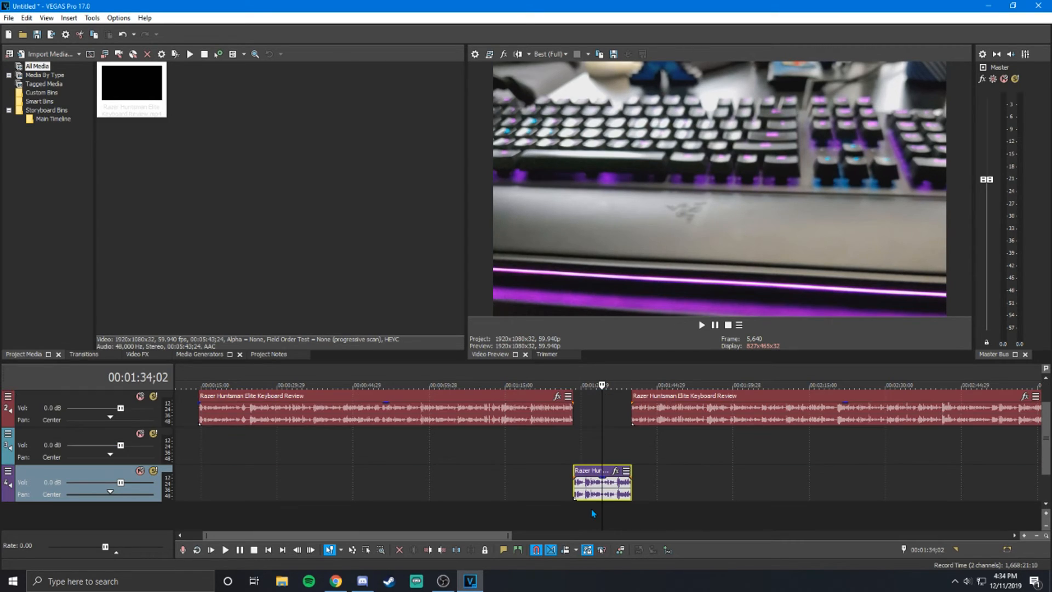
# Delete the new bottom track that holds the middle audio segment.
pyautogui.rightClick(66, 482)
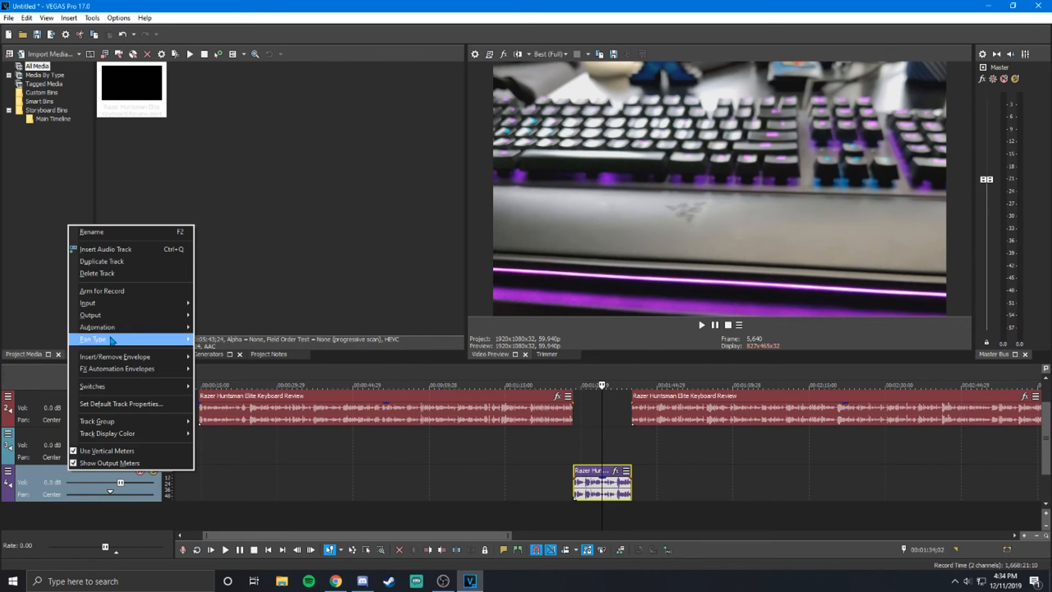
pyautogui.click(107, 275)
pyautogui.moveTo(1046, 474); pyautogui.dragTo(1045, 450)
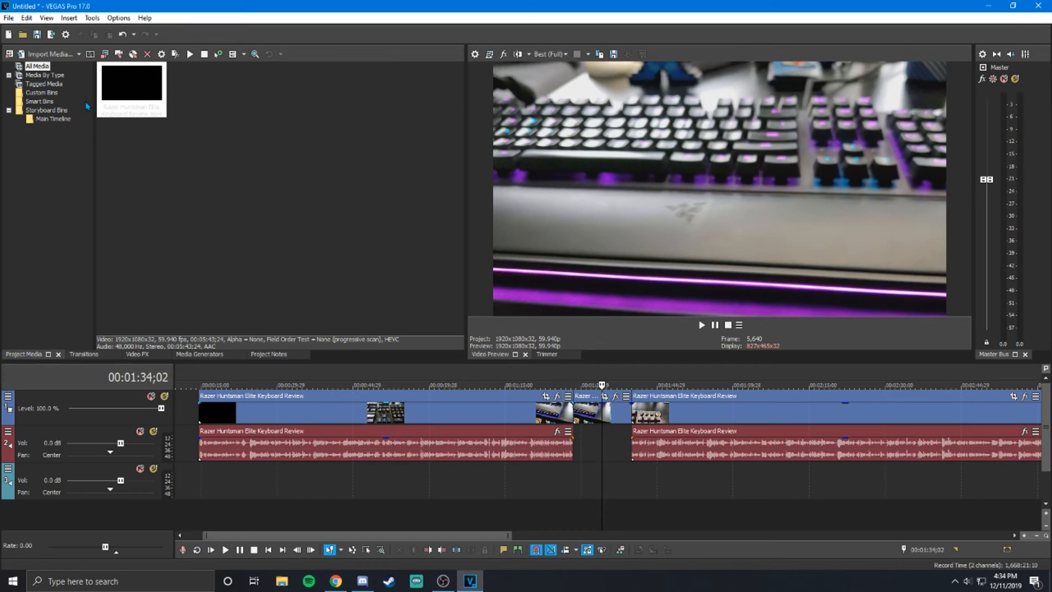
# Undo the track deletion and the audio segment move, and select the middle audio segment on track 2.
pyautogui.click(26, 17)
pyautogui.click(33, 30)
pyautogui.click(27, 17)
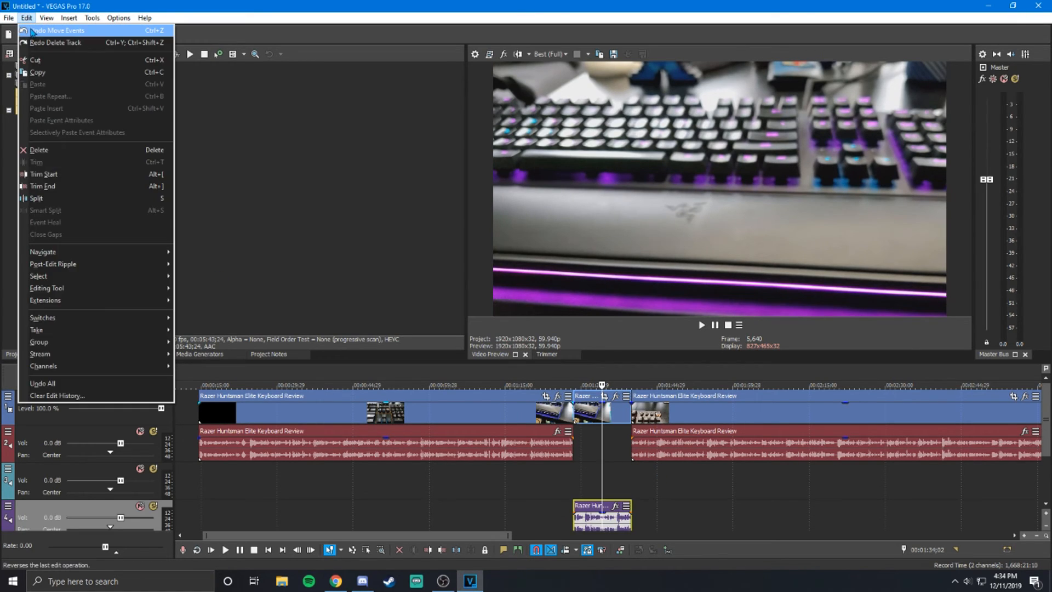
pyautogui.click(31, 31)
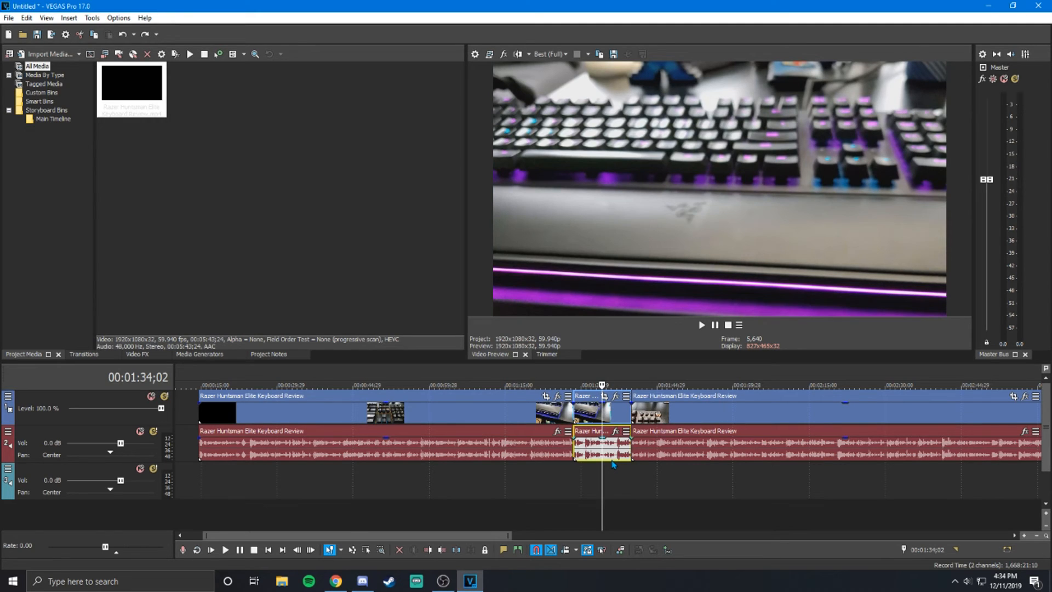
pyautogui.moveTo(587, 452)
pyautogui.mouseDown()
pyautogui.moveTo(566, 451)
pyautogui.moveTo(599, 451)
pyautogui.moveTo(588, 449)
pyautogui.mouseUp()
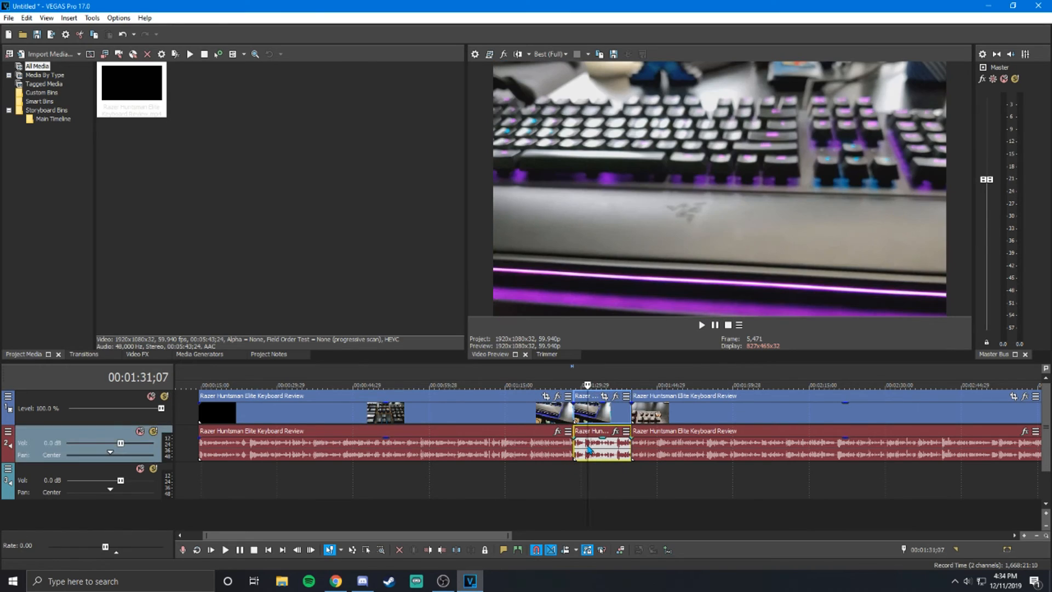
# Remove the middle audio segment on track 2 from its group so it is unlinked from its video.
pyautogui.rightClick(588, 449)
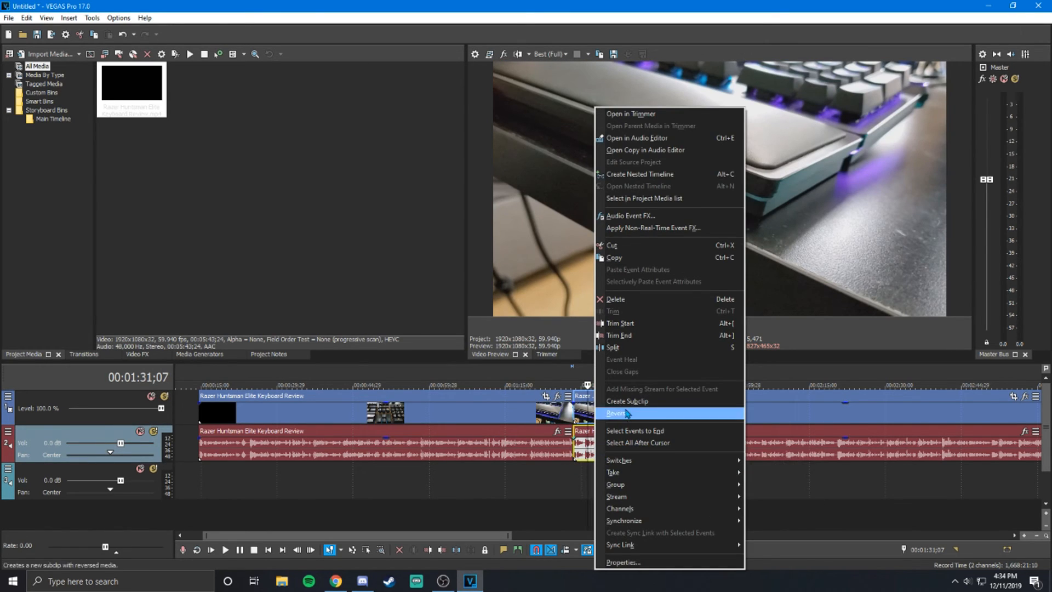
pyautogui.moveTo(620, 486)
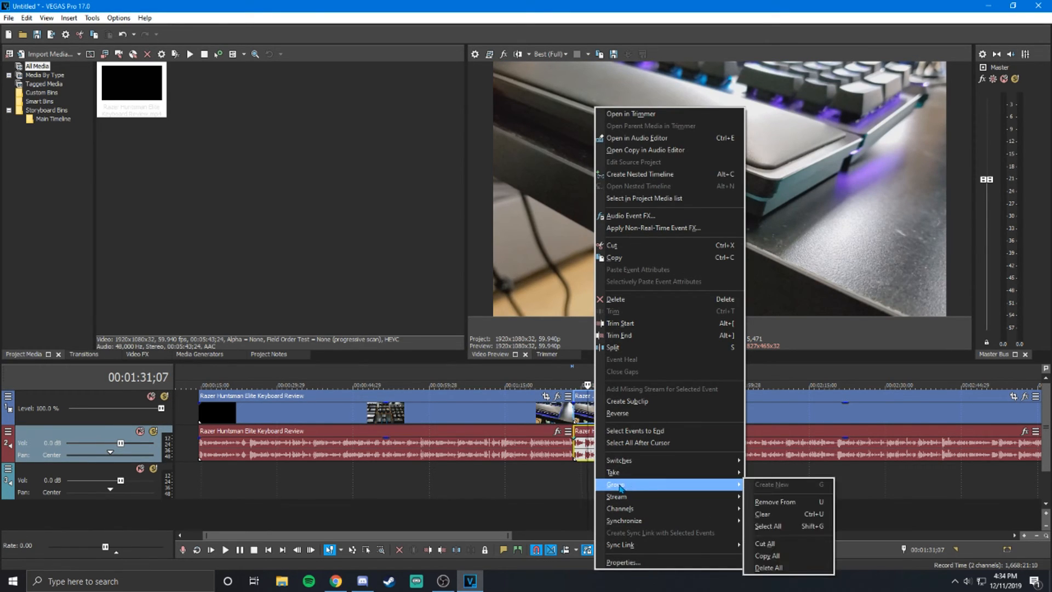
pyautogui.moveTo(728, 490)
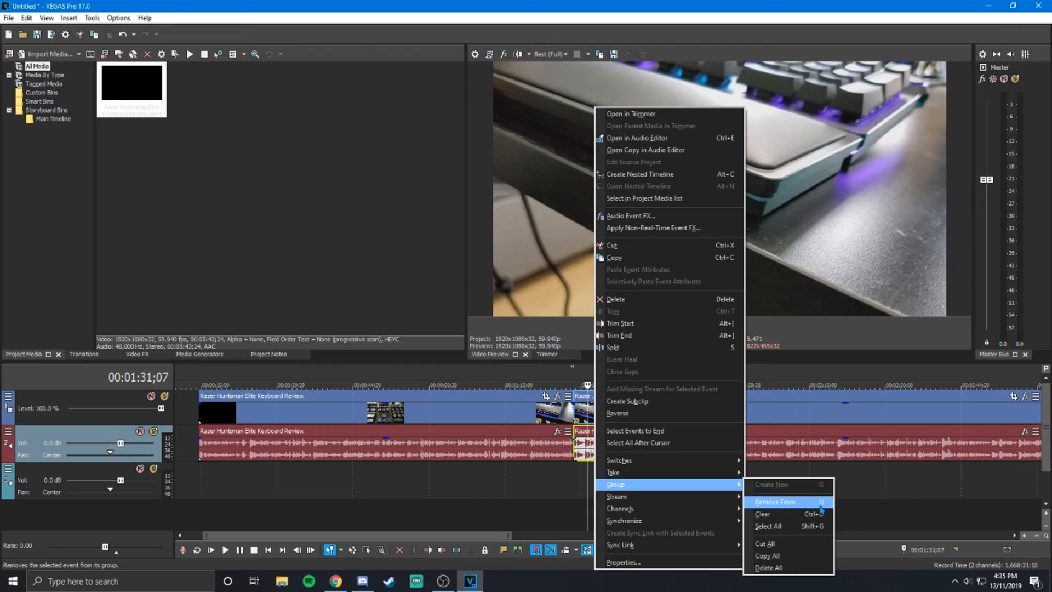
pyautogui.click(787, 508)
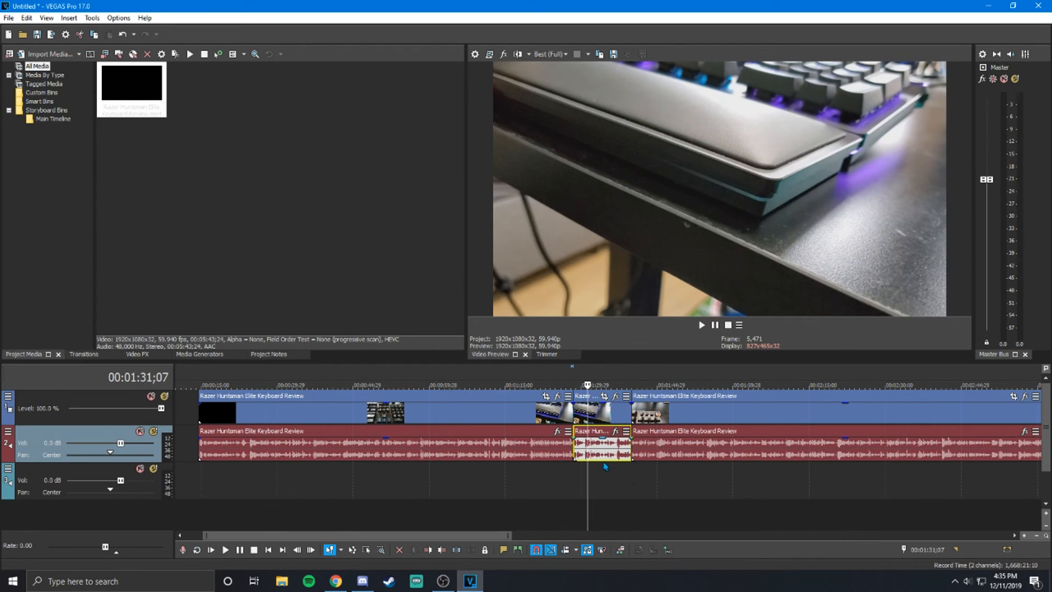
# Move the middle audio segment down onto empty track 3, about 20 seconds earlier than its video segment.
pyautogui.moveTo(603, 453); pyautogui.dragTo(515, 492)
pyautogui.click(604, 419)
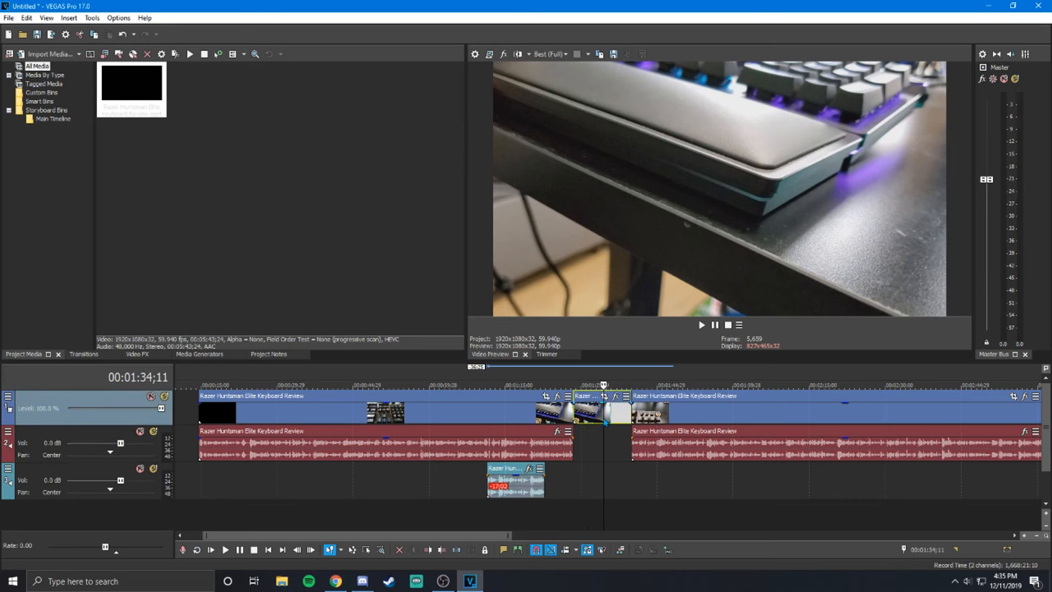
pyautogui.moveTo(529, 492)
pyautogui.mouseDown()
pyautogui.moveTo(611, 491)
pyautogui.moveTo(512, 495)
pyautogui.mouseUp()
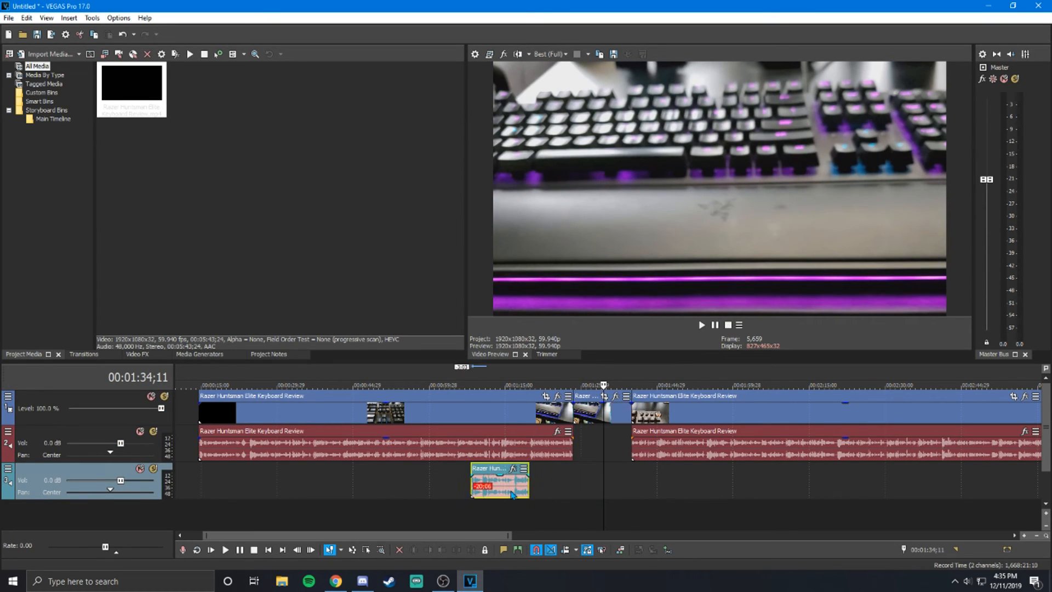
# Delete the ungrouped audio segment on track 3 and select the middle video segment.
pyautogui.rightClick(509, 487)
pyautogui.click(509, 487)
pyautogui.rightClick(509, 487)
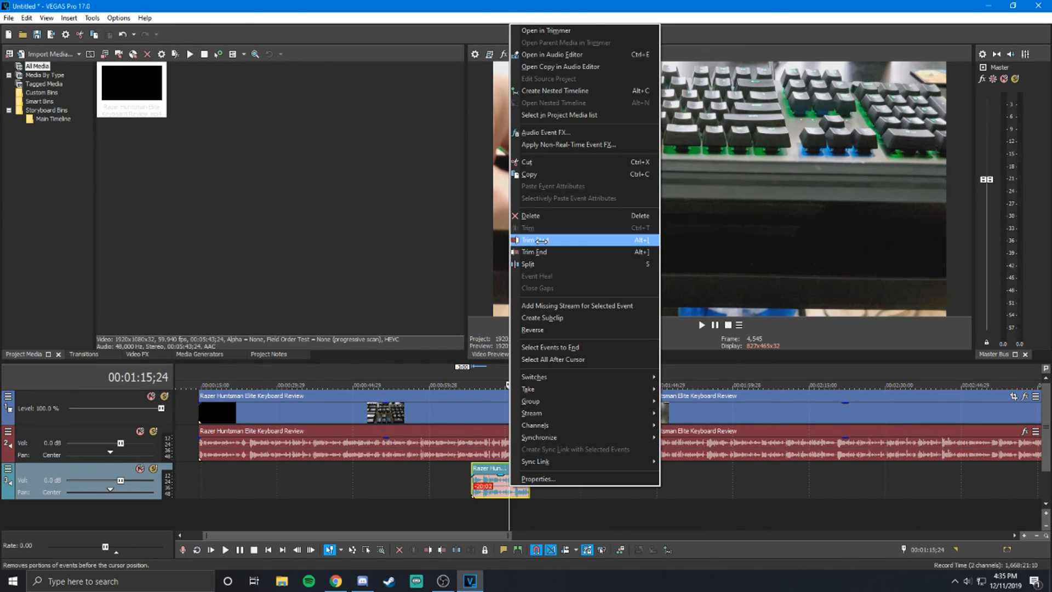
pyautogui.click(531, 215)
pyautogui.click(598, 412)
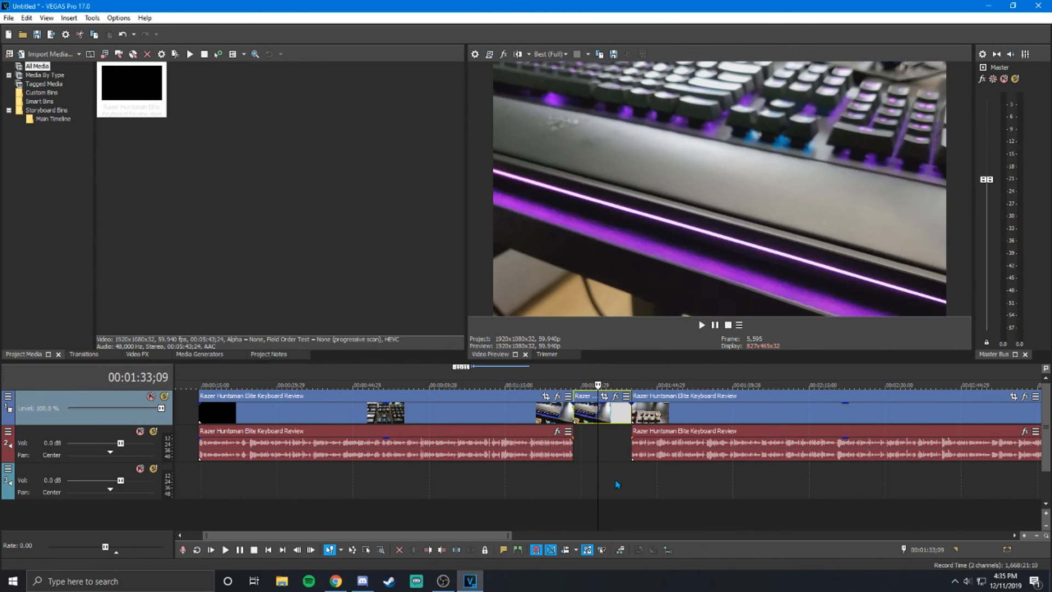
# Undo the audio segment's deletion and align it on track 3 directly beneath the middle video segment.
pyautogui.click(26, 17)
pyautogui.click(32, 32)
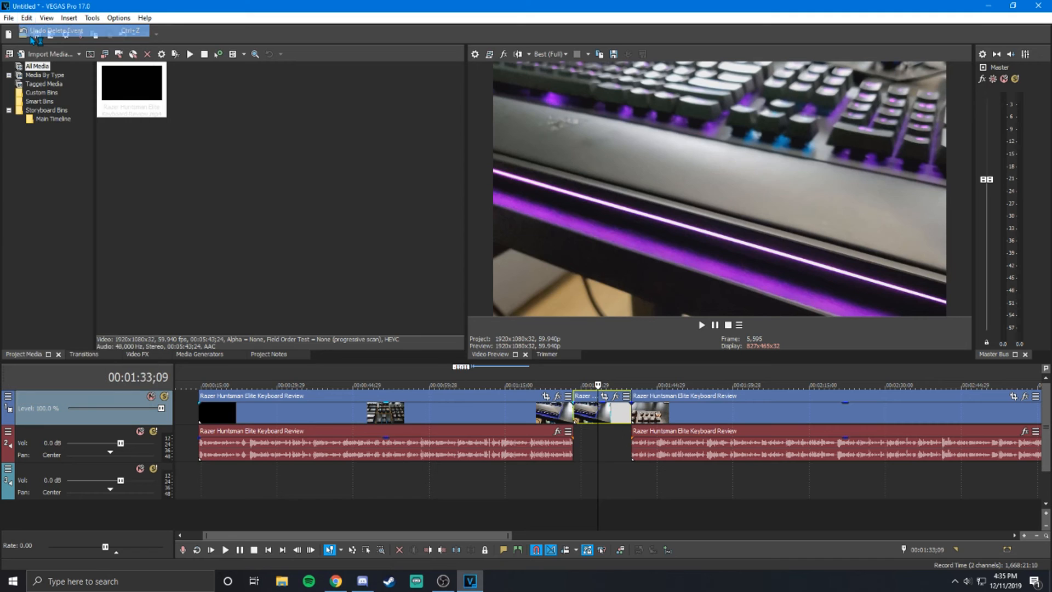
pyautogui.moveTo(517, 485); pyautogui.dragTo(613, 489)
pyautogui.click(613, 489)
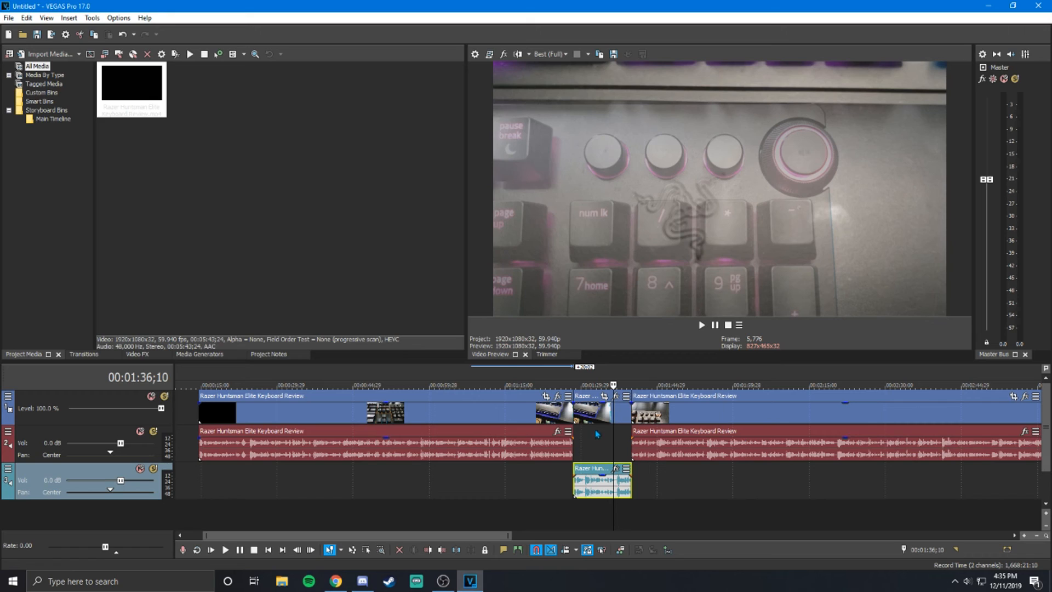
pyautogui.moveTo(586, 482); pyautogui.dragTo(600, 441)
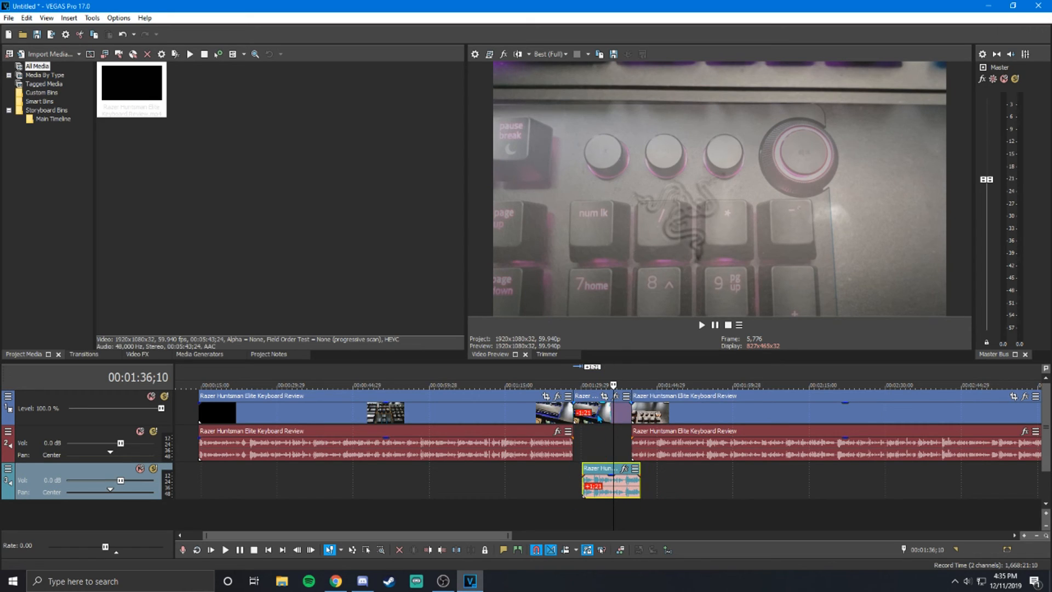
pyautogui.moveTo(611, 490)
pyautogui.mouseDown()
pyautogui.moveTo(670, 489)
pyautogui.moveTo(585, 489)
pyautogui.moveTo(687, 493)
pyautogui.moveTo(602, 495)
pyautogui.mouseUp()
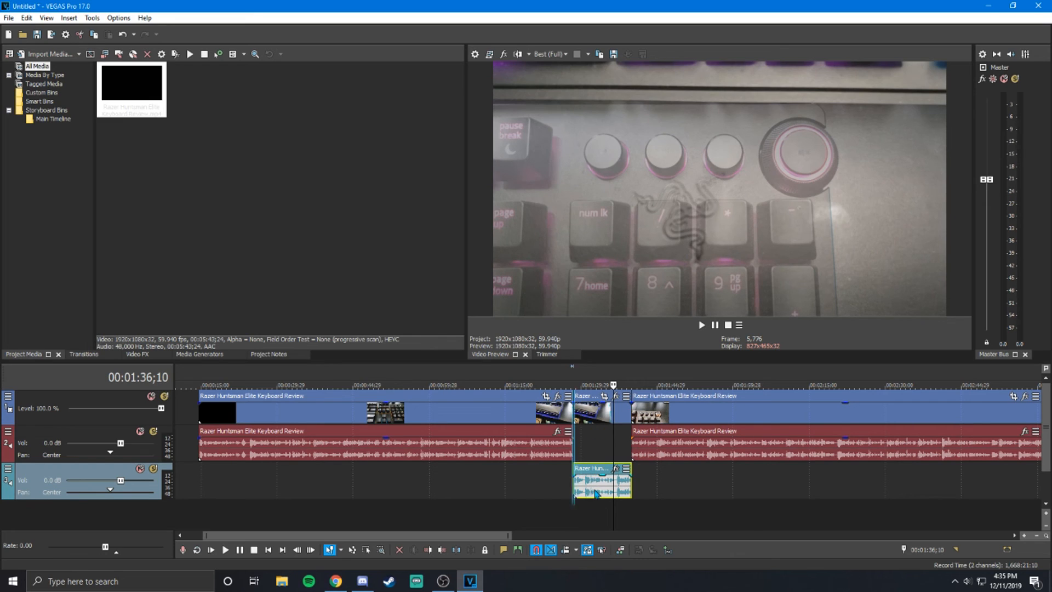
# Delete the middle video segment and move its audio from track 3 back into the gap on track 2.
pyautogui.click(595, 416)
pyautogui.rightClick(603, 419)
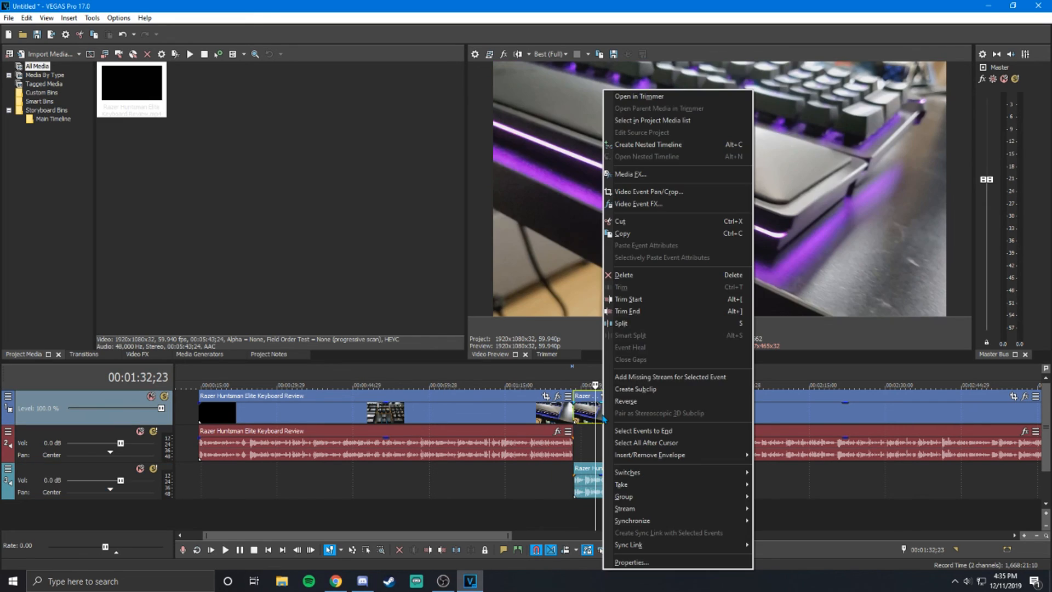
pyautogui.rightClick(585, 417)
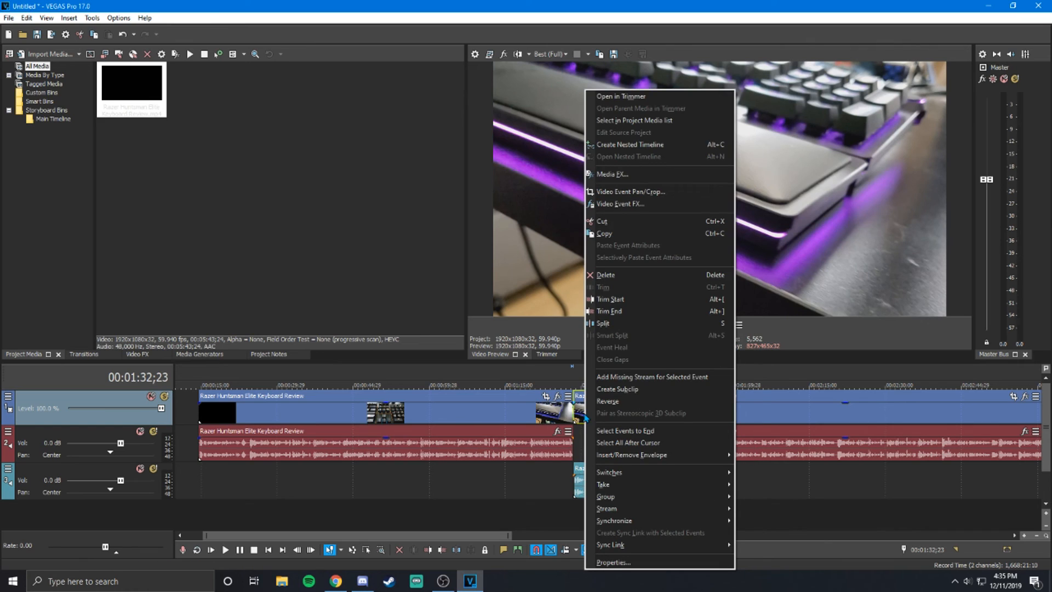
pyautogui.click(603, 274)
pyautogui.moveTo(603, 479); pyautogui.dragTo(612, 446)
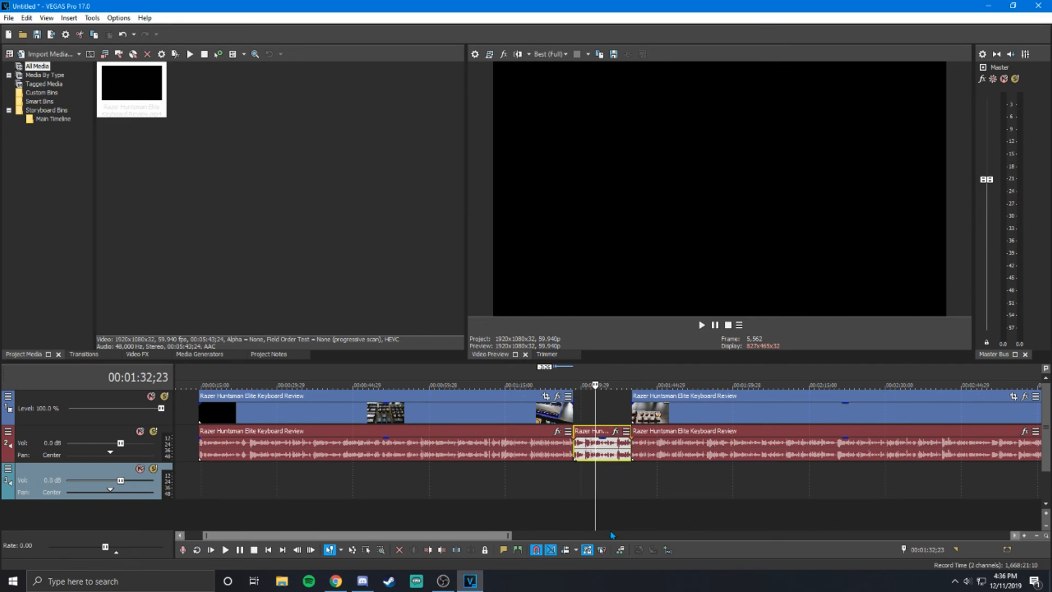